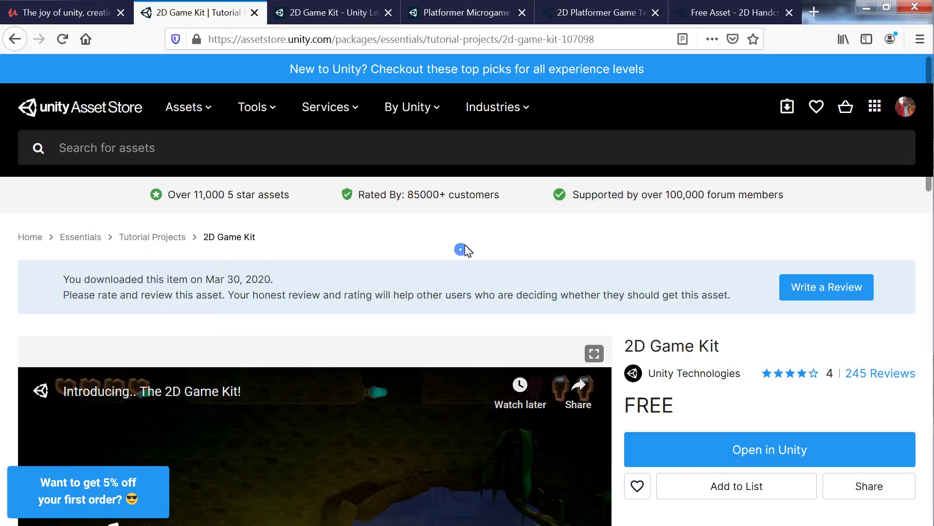
# Browse the Platformer Microgame, 2D Platformer Game Template, 2D Game Kit and handcrafted art tabs.
pyautogui.scroll(-8, 465, 245)
pyautogui.scroll(8, 465, 246)
pyautogui.click(456, 13)
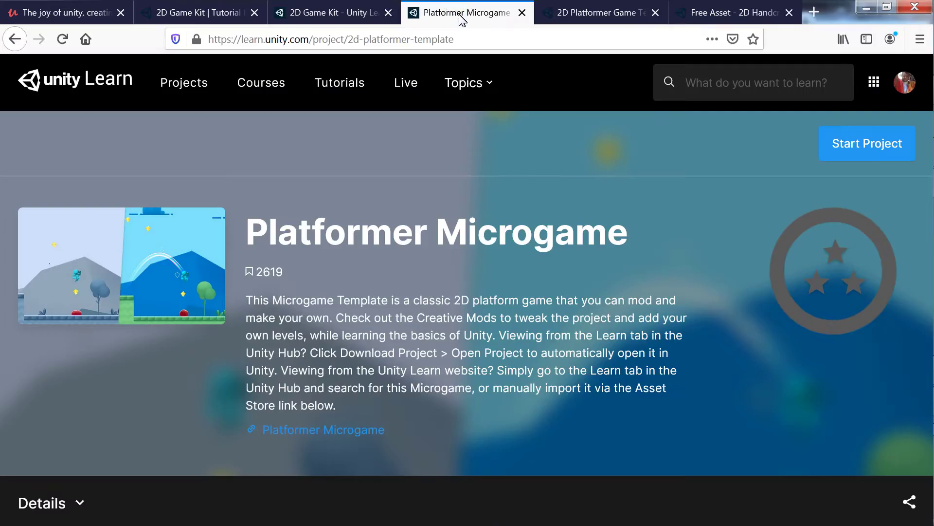
pyautogui.click(550, 14)
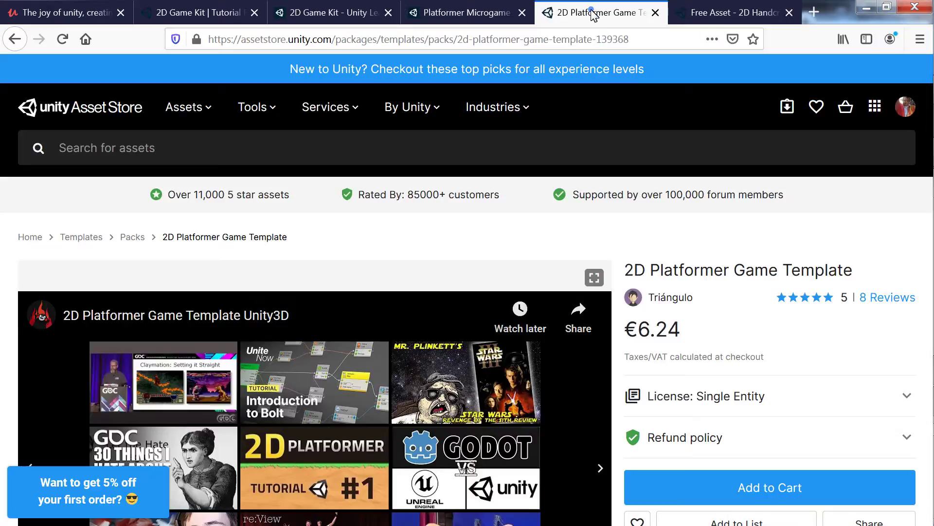
pyautogui.click(344, 17)
pyautogui.click(700, 13)
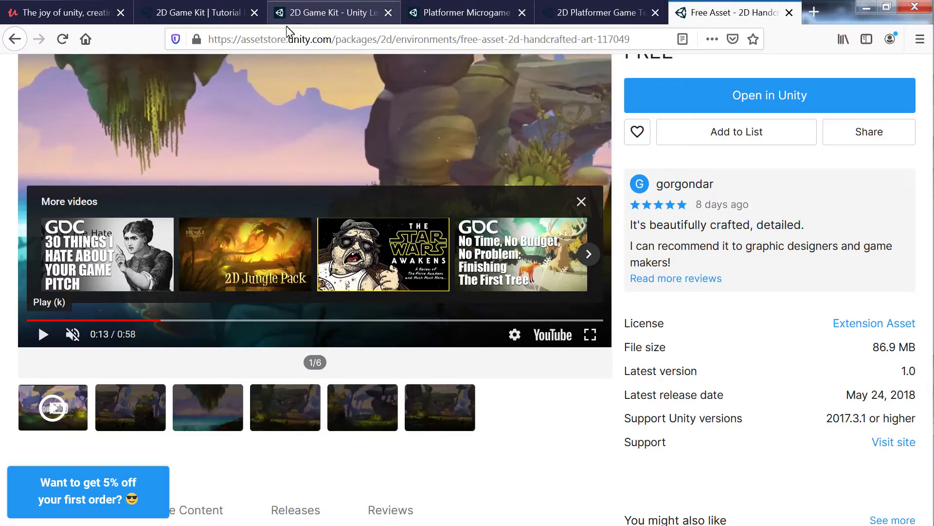
pyautogui.click(180, 13)
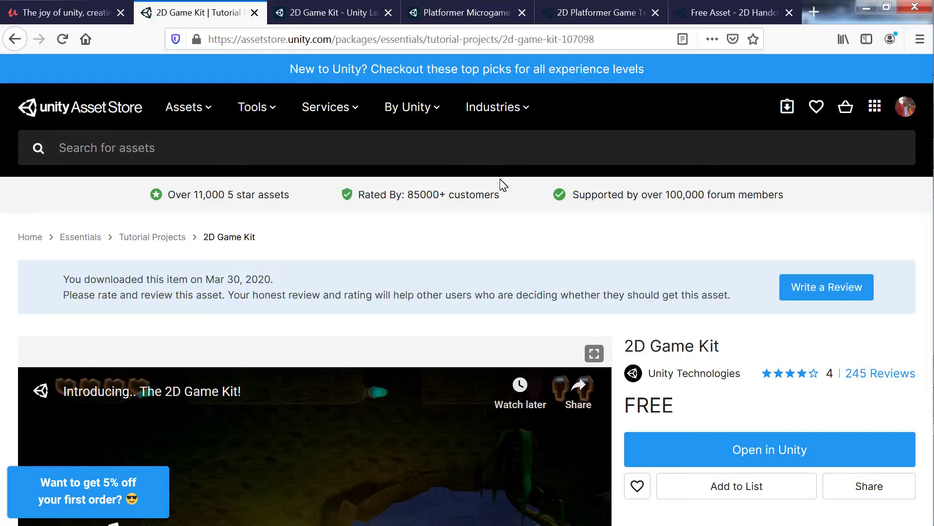
# Scroll through the 2D Game Kit asset page to review its details.
pyautogui.scroll(-3, 372, 250)
pyautogui.scroll(-5, 371, 232)
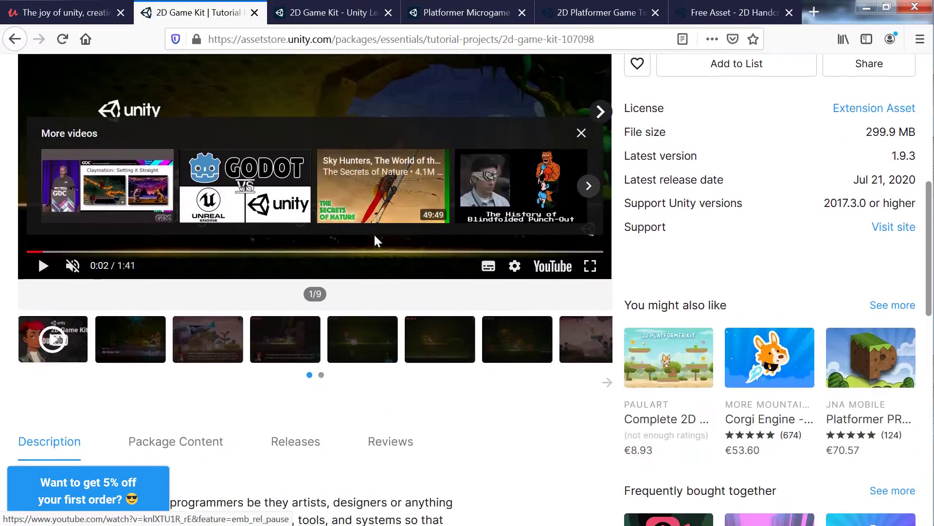
pyautogui.scroll(3, 373, 233)
pyautogui.scroll(5, 375, 238)
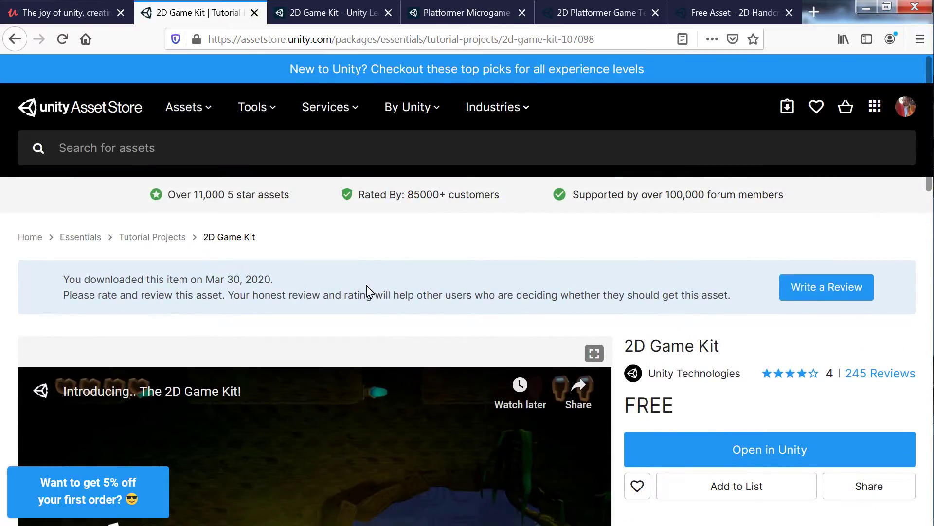
pyautogui.scroll(-1, 372, 301)
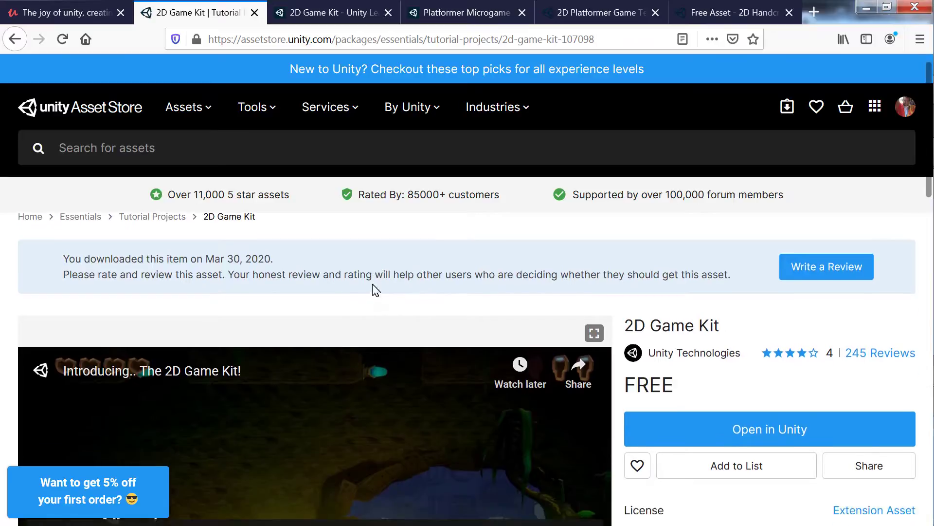
pyautogui.scroll(1, 351, 306)
pyautogui.scroll(-4, 319, 309)
pyautogui.scroll(4, 354, 227)
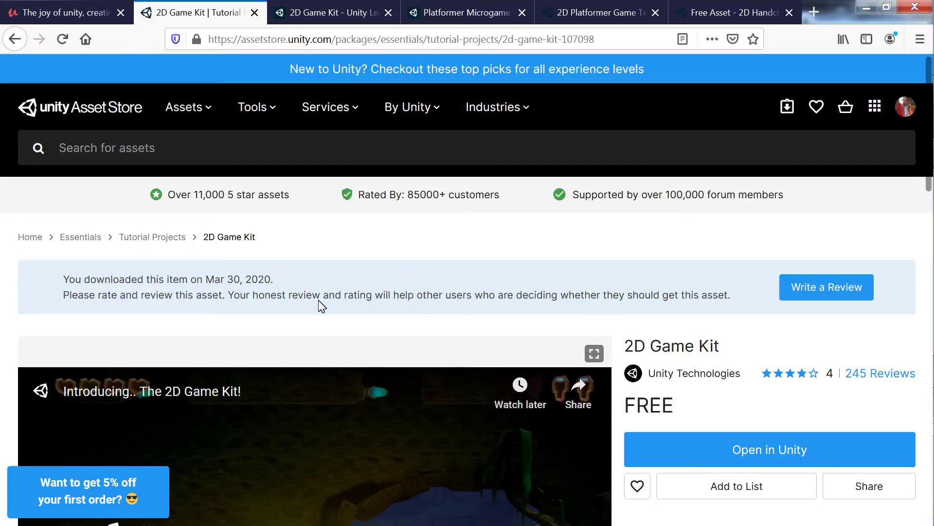
# Switch to Chrome and view the 2D Movement video, then the Learn Unity 2D article.
pyautogui.hotkey('alt', 'Tab')
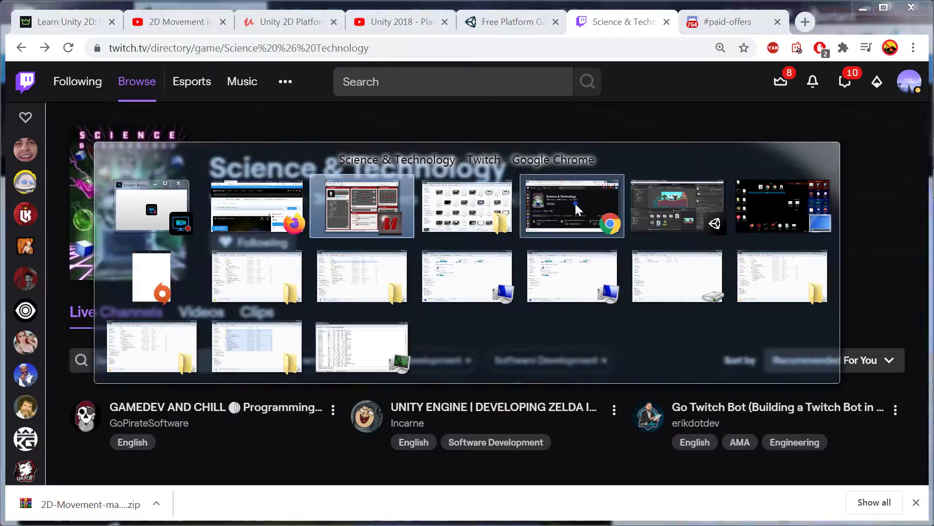
pyautogui.click(574, 201)
pyautogui.click(175, 24)
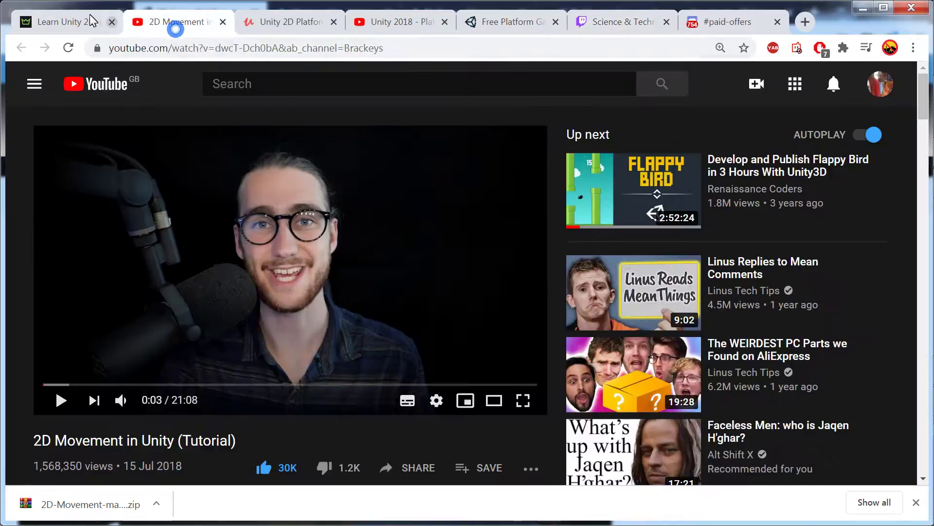
pyautogui.click(85, 19)
# Scroll the Learn Unity 2D article to its 2D Movement tutorial section.
pyautogui.scroll(-20, 247, 204)
pyautogui.scroll(5, 408, 263)
pyautogui.scroll(10, 413, 269)
pyautogui.scroll(-18, 414, 277)
pyautogui.scroll(7, 488, 259)
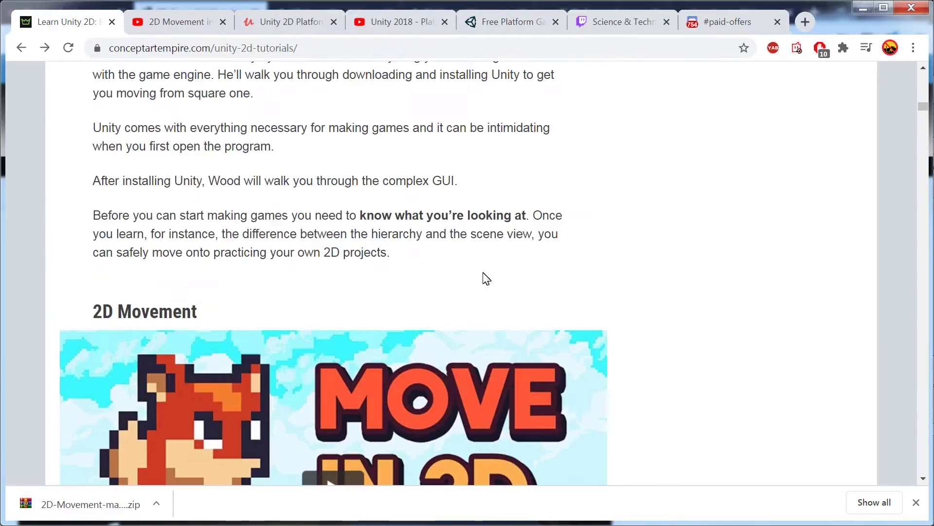
pyautogui.scroll(-6, 317, 182)
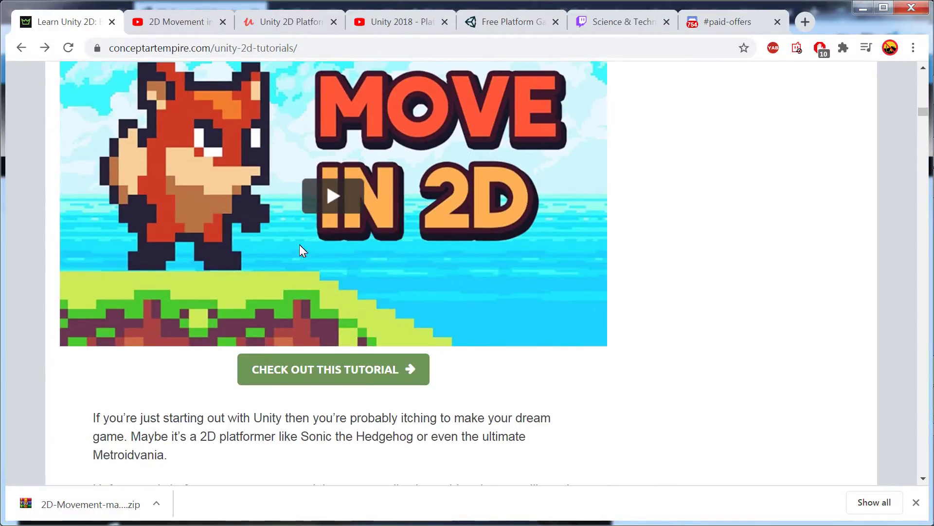
pyautogui.scroll(-2, 300, 246)
pyautogui.scroll(3, 371, 267)
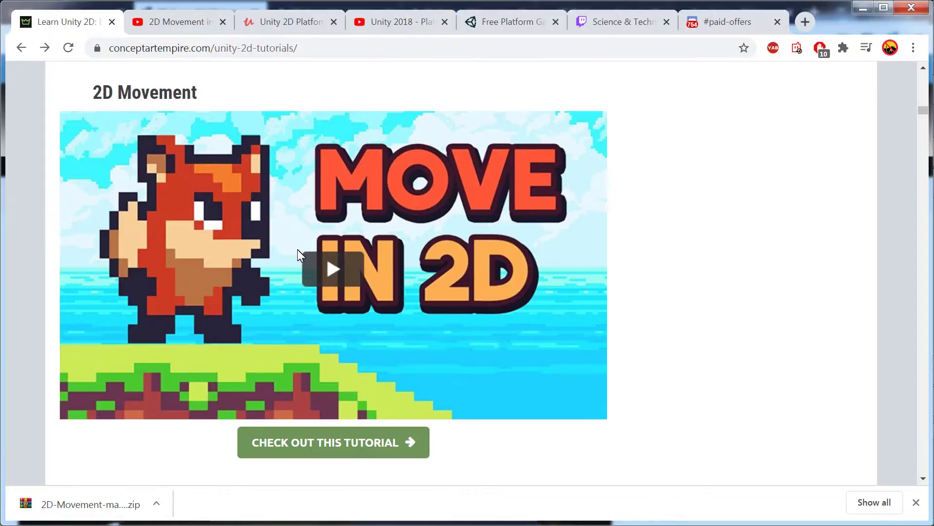
pyautogui.scroll(-6, 298, 253)
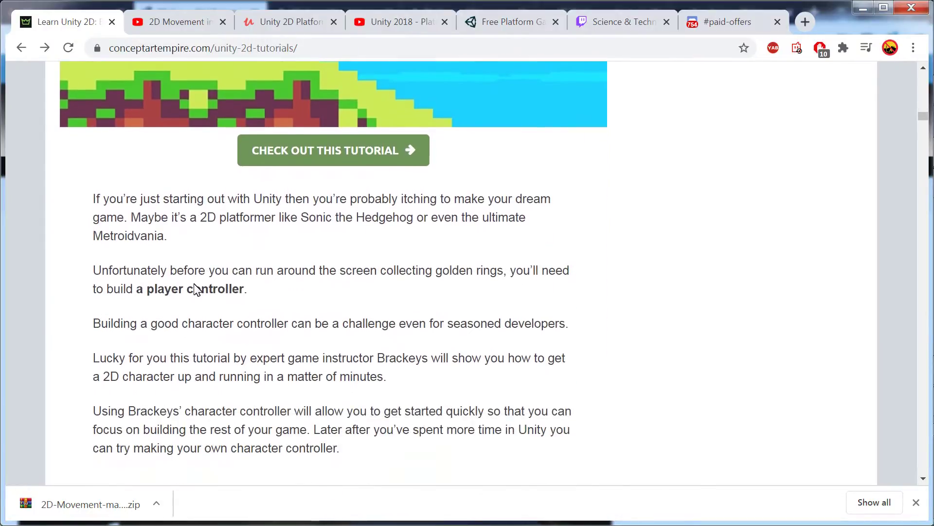
pyautogui.scroll(-2, 195, 289)
pyautogui.scroll(6, 206, 288)
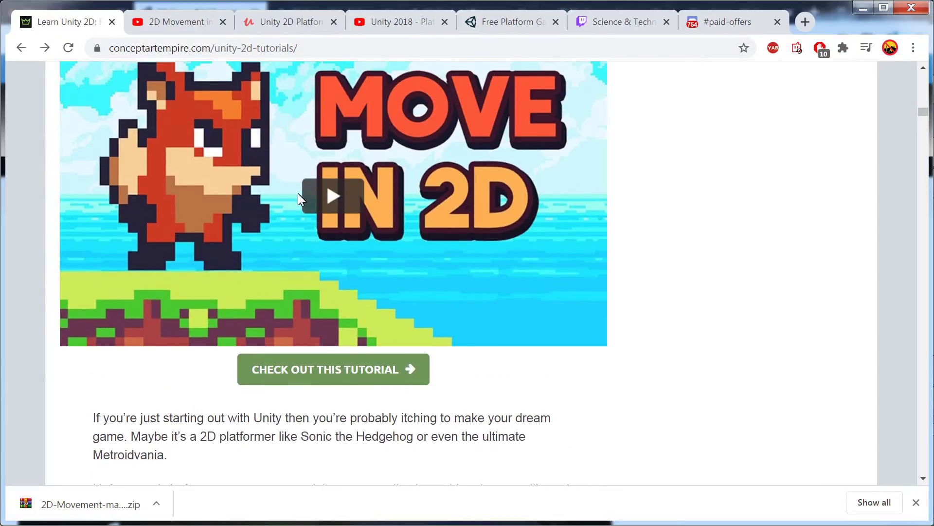
pyautogui.scroll(-2, 296, 195)
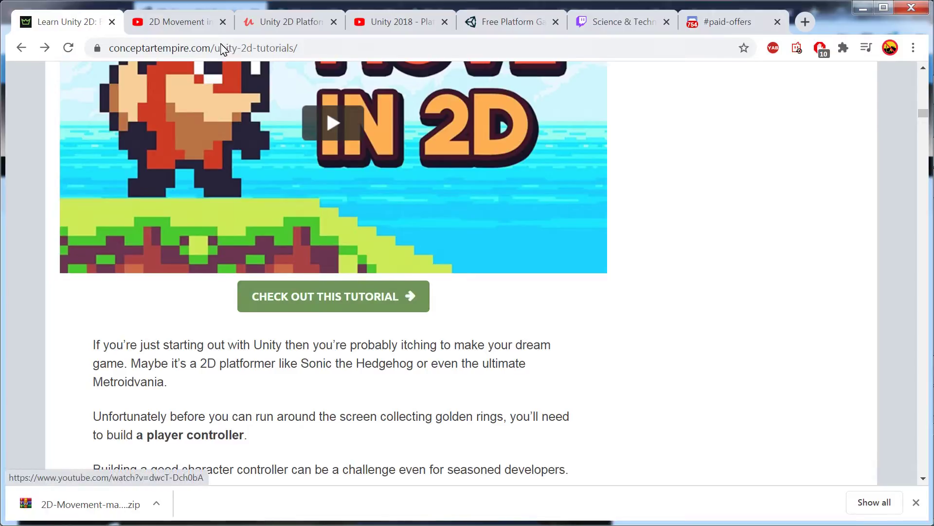
# Open the 2D Movement video's Get the Assets description link in a new Asset Store tab and view it.
pyautogui.click(201, 23)
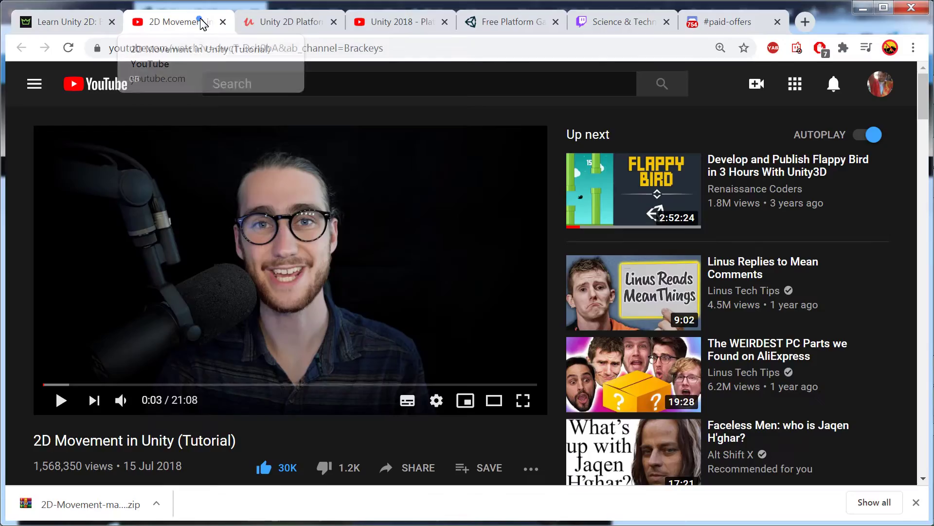
pyautogui.scroll(-3, 271, 170)
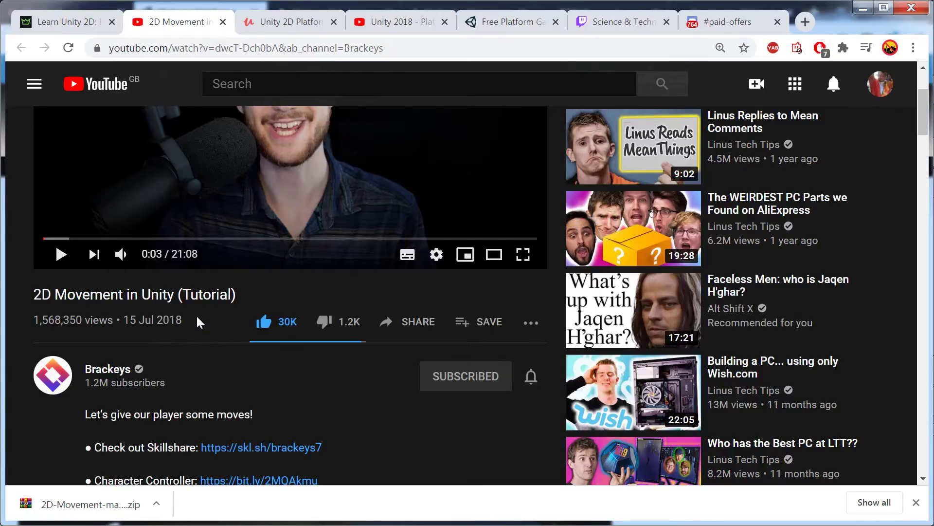
pyautogui.scroll(-3, 197, 318)
pyautogui.scroll(-3, 199, 253)
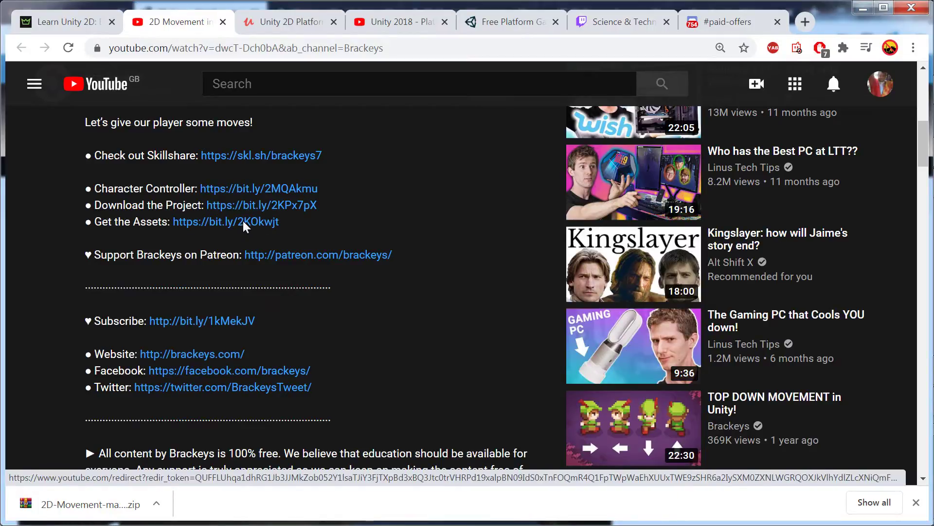
pyautogui.rightClick(244, 224)
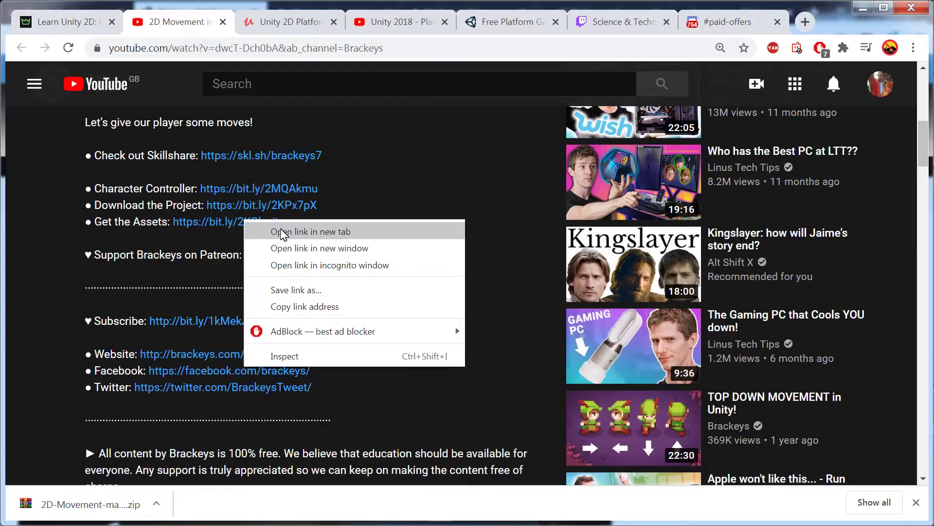
pyautogui.click(282, 233)
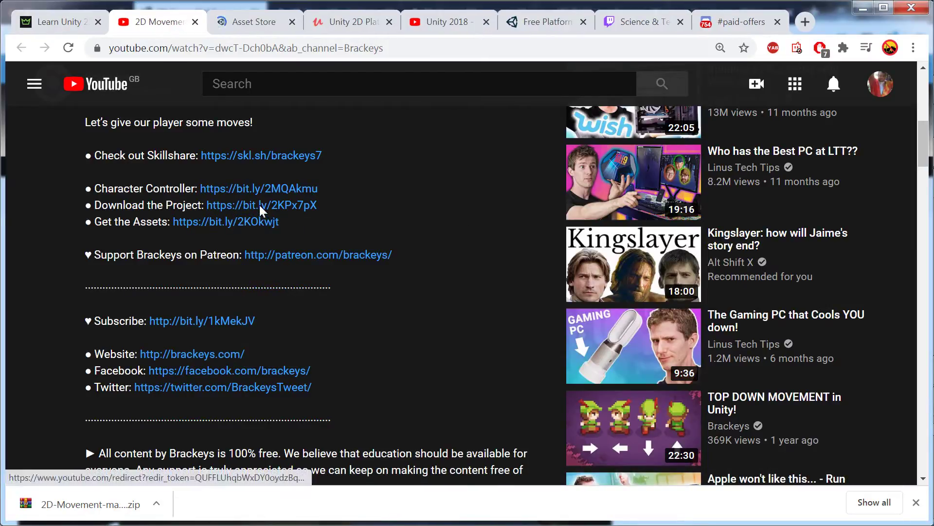
pyautogui.click(255, 20)
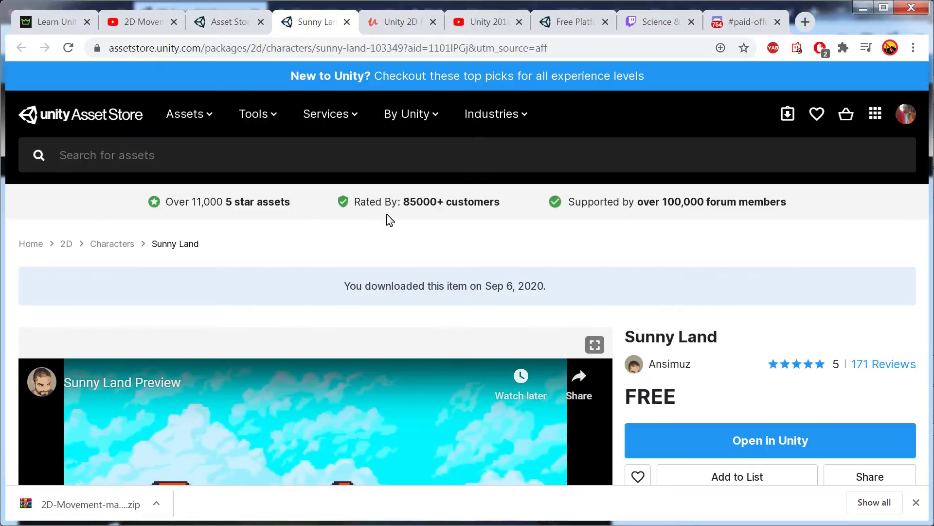
# Pause the Sunny Land preview video and page through its preview images.
pyautogui.scroll(-3, 344, 316)
pyautogui.scroll(-3, 343, 316)
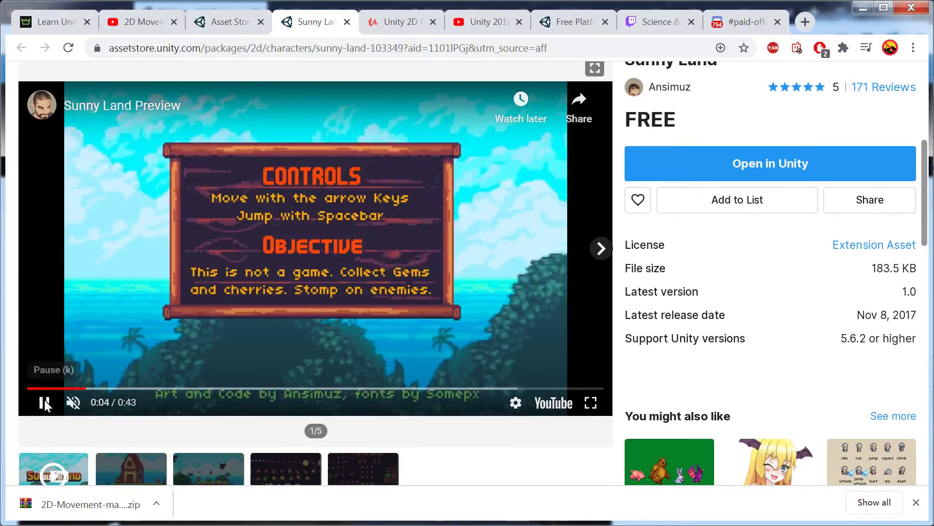
pyautogui.click(45, 402)
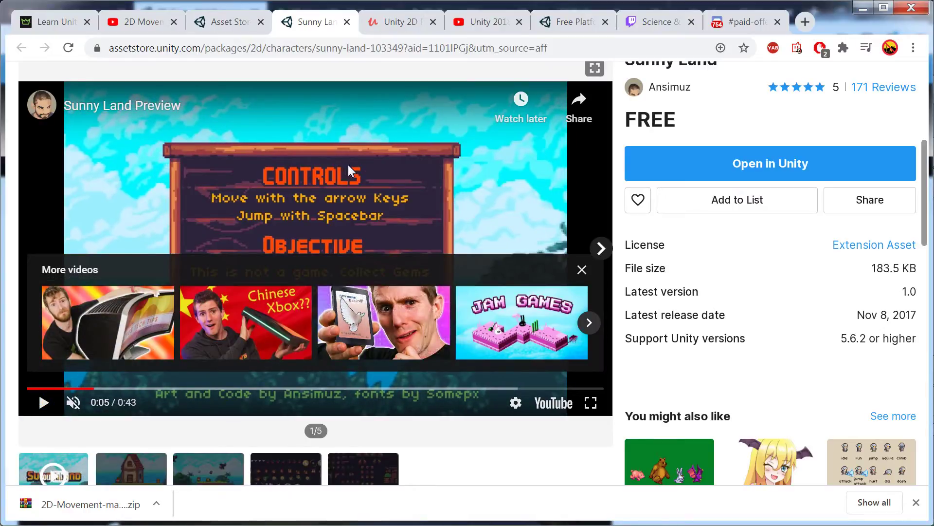
pyautogui.scroll(3, 458, 188)
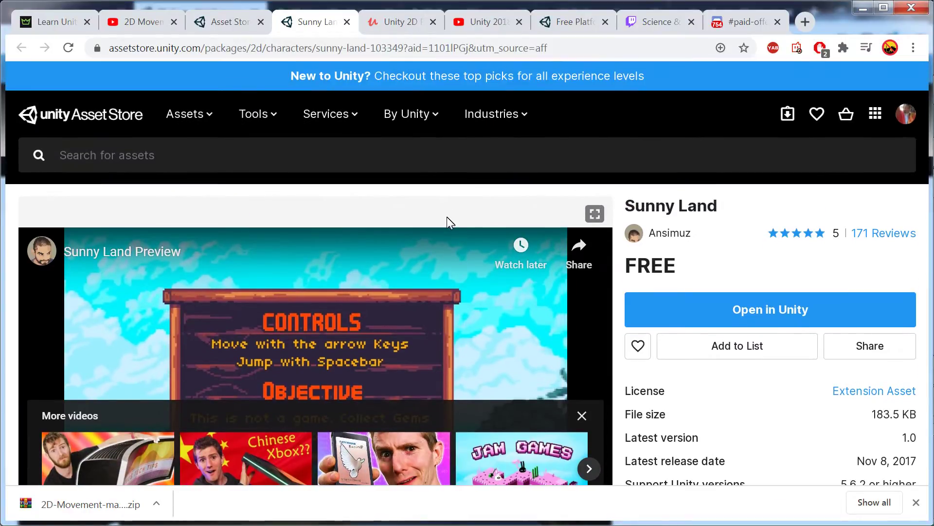
pyautogui.scroll(-5, 432, 271)
pyautogui.click(126, 407)
pyautogui.click(228, 405)
pyautogui.click(281, 402)
pyautogui.scroll(2, 361, 219)
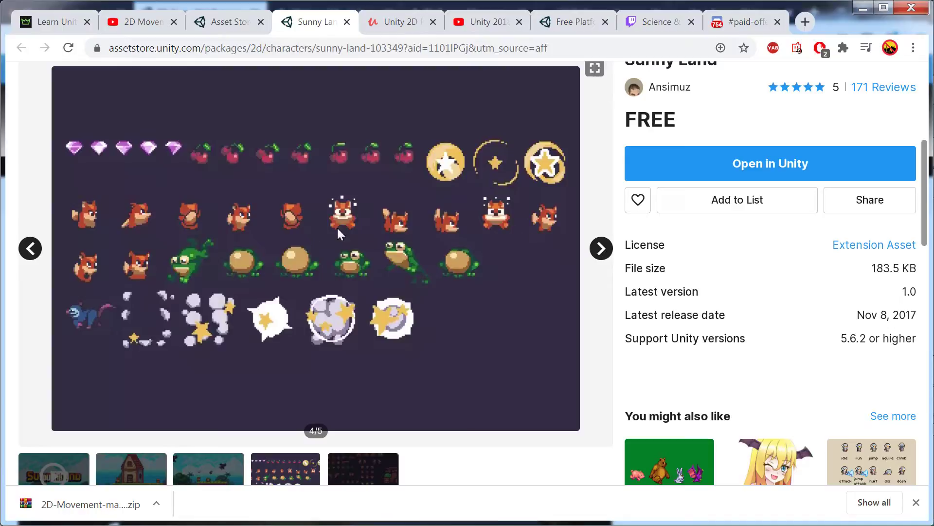
pyautogui.scroll(-3, 338, 228)
pyautogui.click(359, 317)
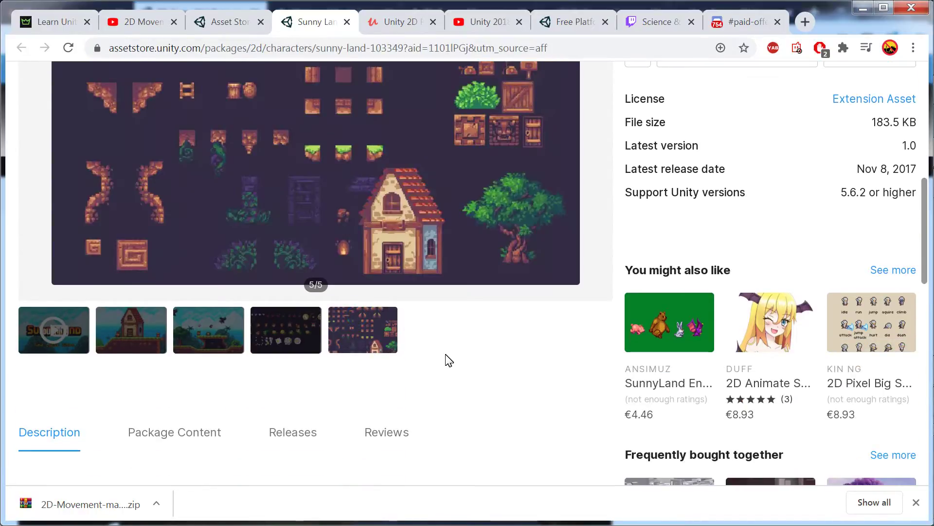
# Look over the rest of the Sunny Land page, check the Unity 2D course tab, and return.
pyautogui.scroll(-4, 445, 358)
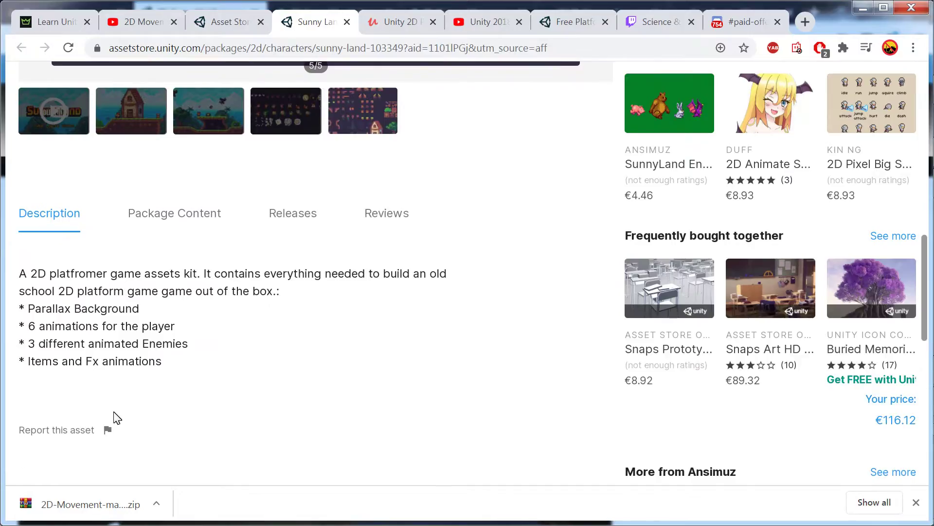
pyautogui.scroll(8, 292, 361)
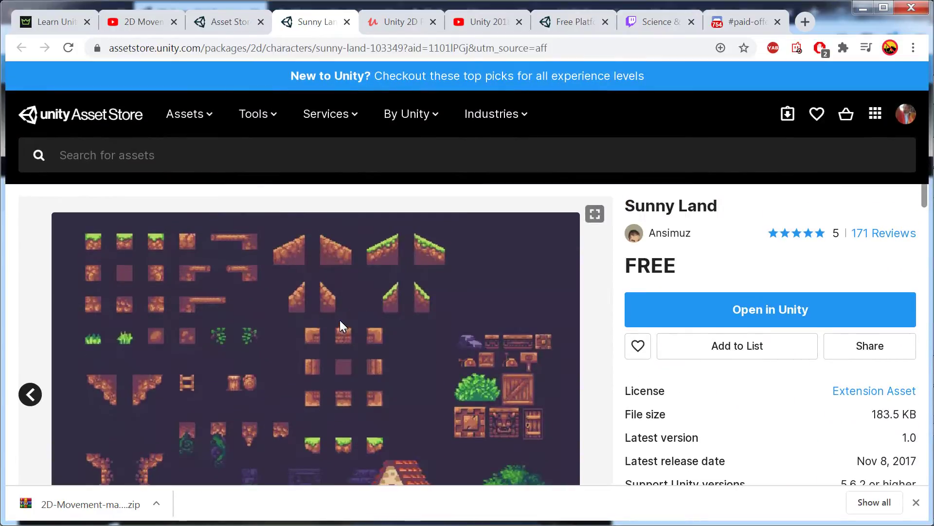
pyautogui.scroll(3, 346, 310)
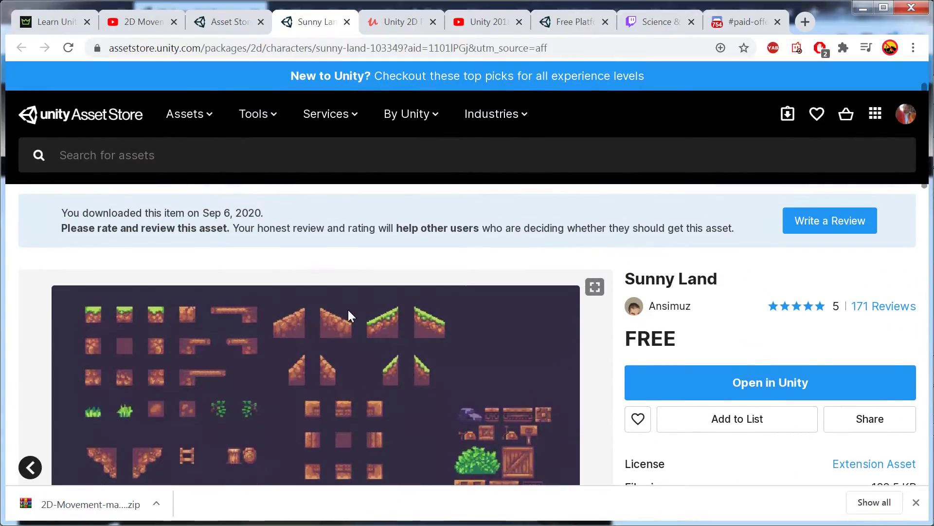
pyautogui.scroll(-3, 346, 386)
pyautogui.scroll(3, 341, 326)
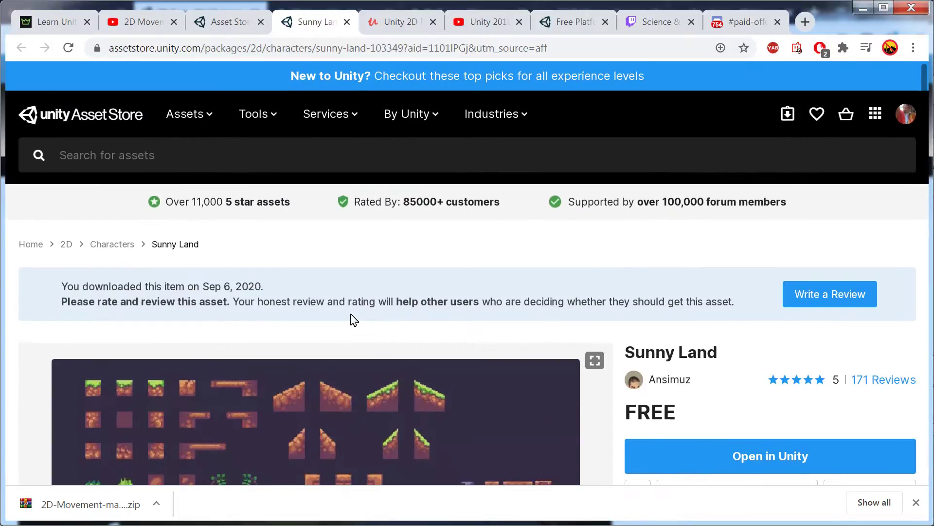
pyautogui.click(397, 22)
pyautogui.click(305, 23)
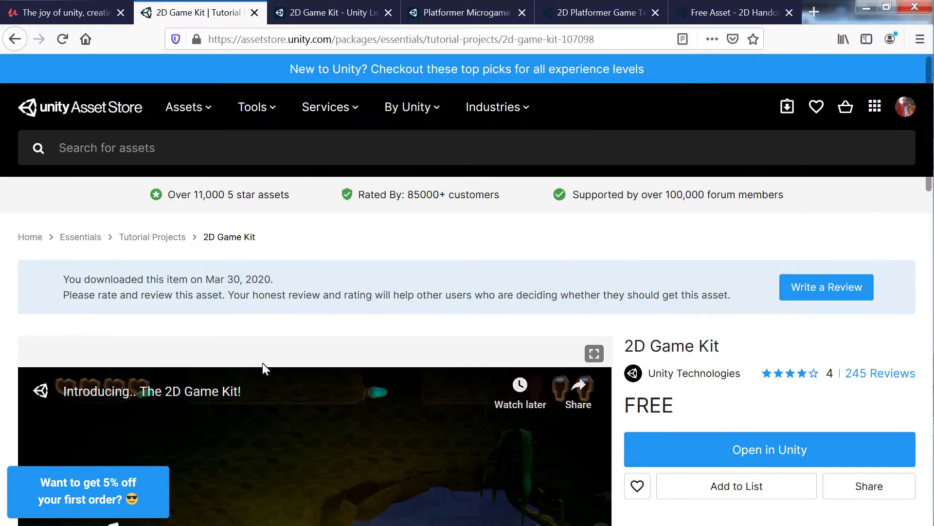
# In Explorer, open 2D-Movement-master > 2D Movement > Assets.
pyautogui.hotkey('alt', 'Tab')
pyautogui.click(253, 363)
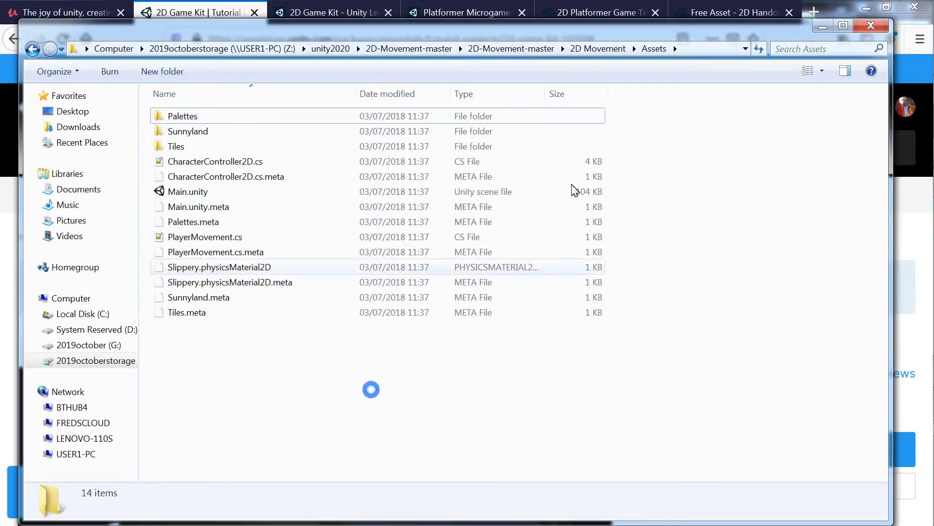
pyautogui.click(430, 48)
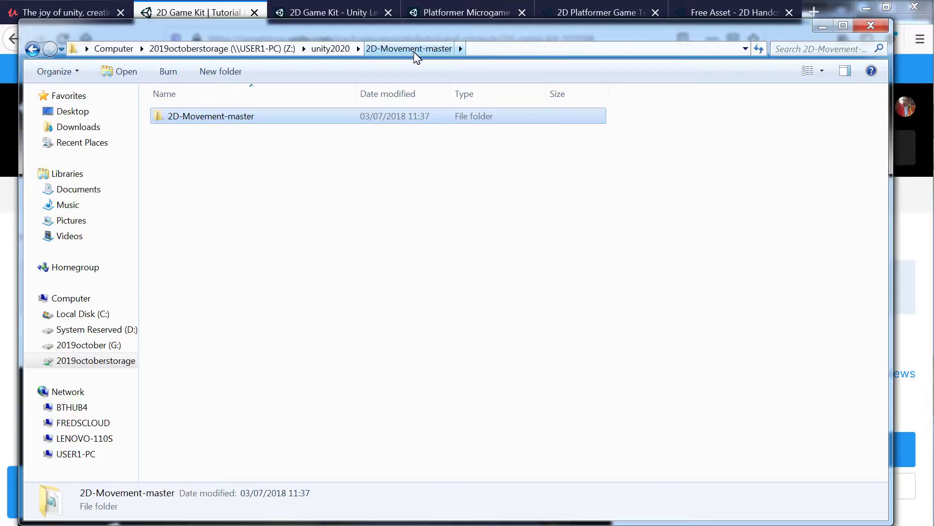
pyautogui.doubleClick(287, 119)
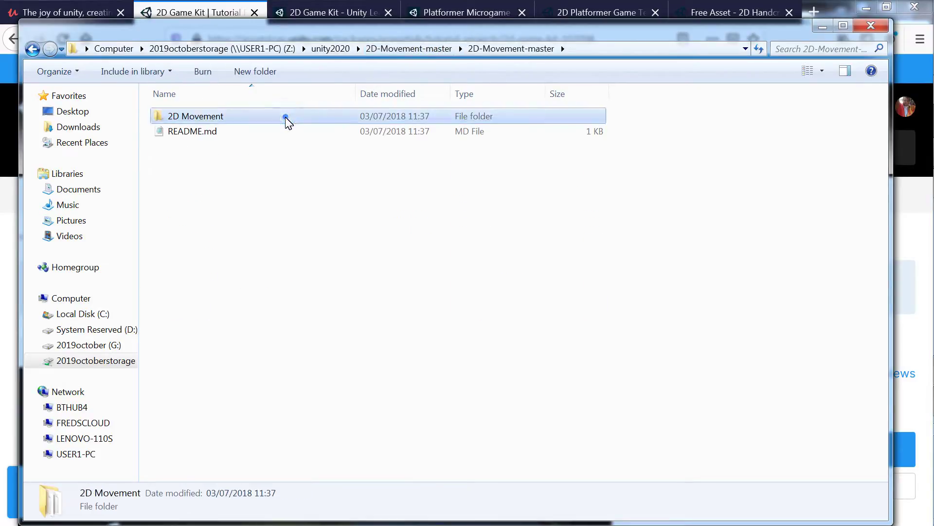
pyautogui.doubleClick(286, 117)
pyautogui.doubleClick(232, 132)
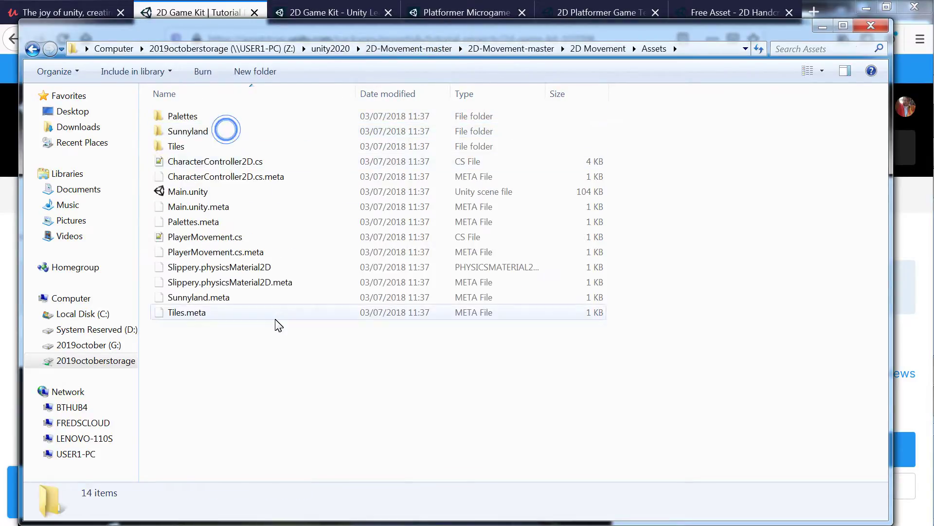
# Select all 14 Assets items, dismiss their menu, and return to the Unity project.
pyautogui.hotkey('ctrl', 'a')
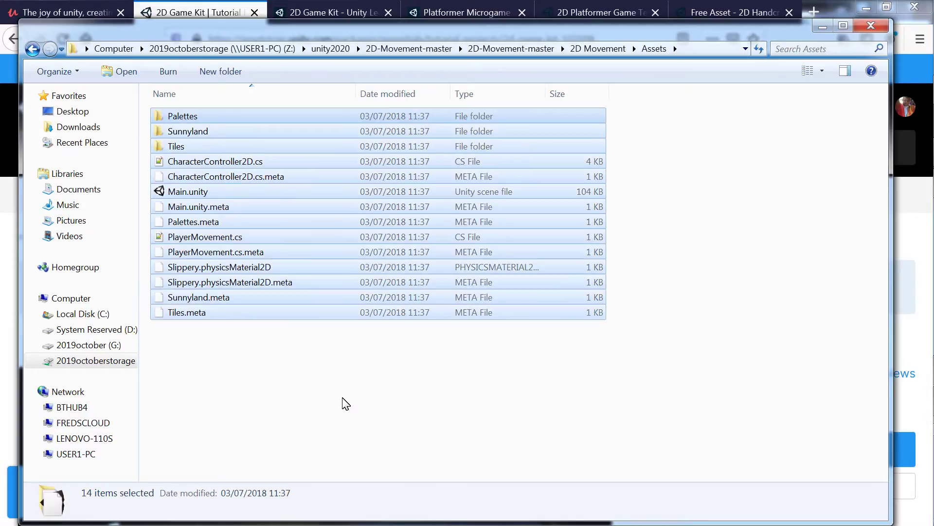
pyautogui.rightClick(291, 194)
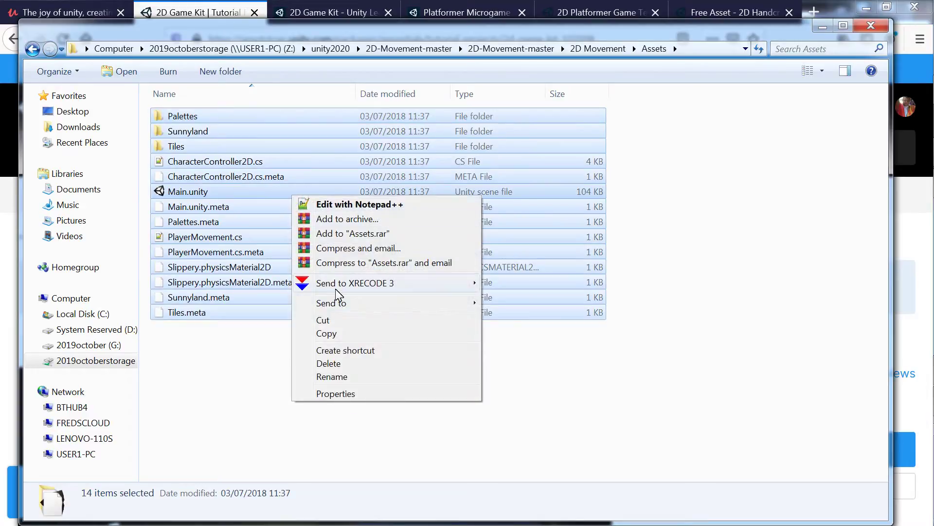
pyautogui.click(252, 355)
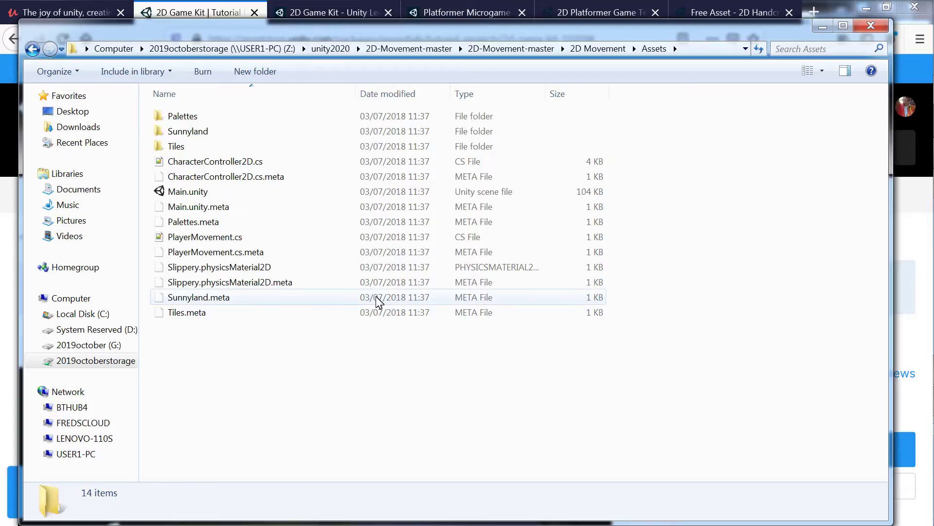
pyautogui.hotkey('alt', 'Tab')
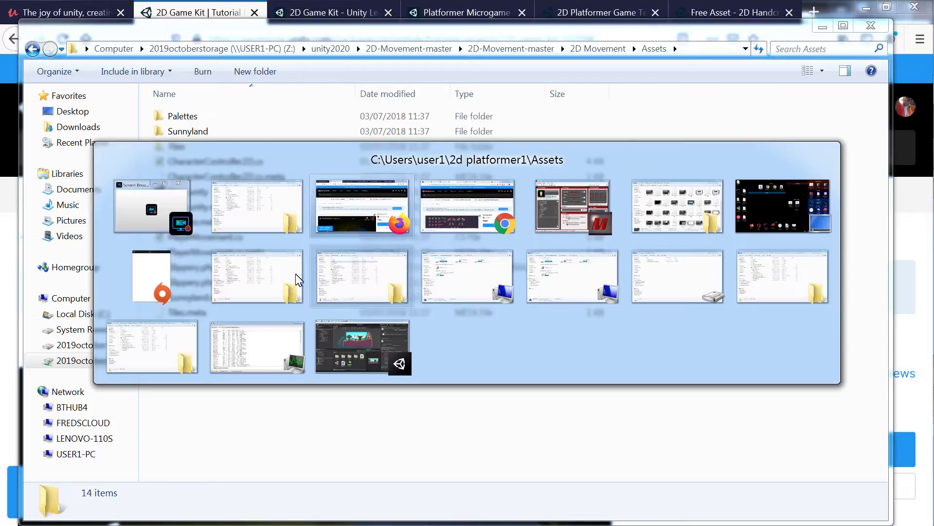
pyautogui.click(359, 337)
pyautogui.click(418, 440)
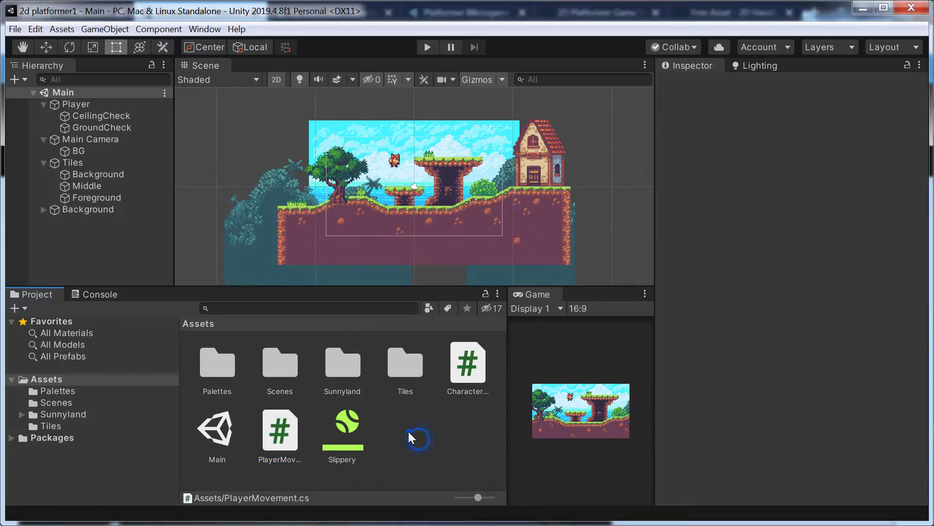
# Show the 2d platformer1 project in Explorer and open its 16-item Assets folder.
pyautogui.rightClick(409, 432)
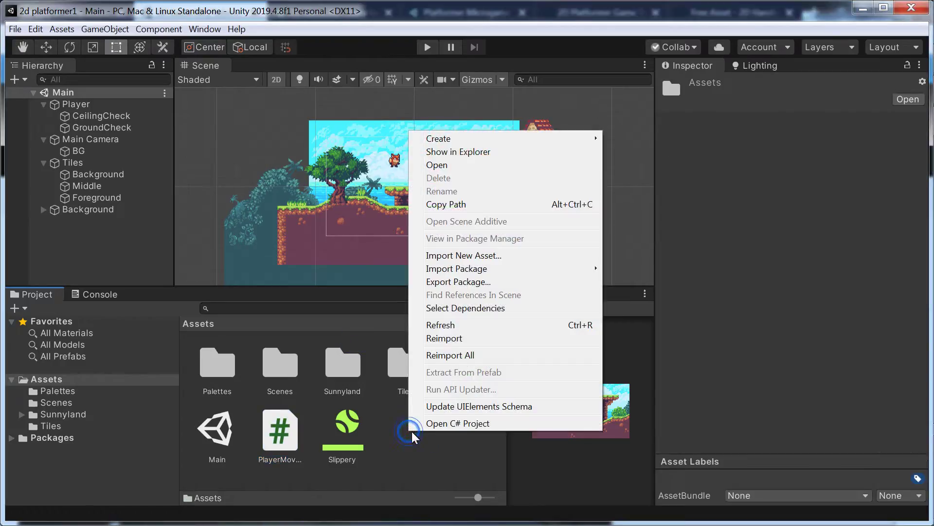
pyautogui.click(470, 154)
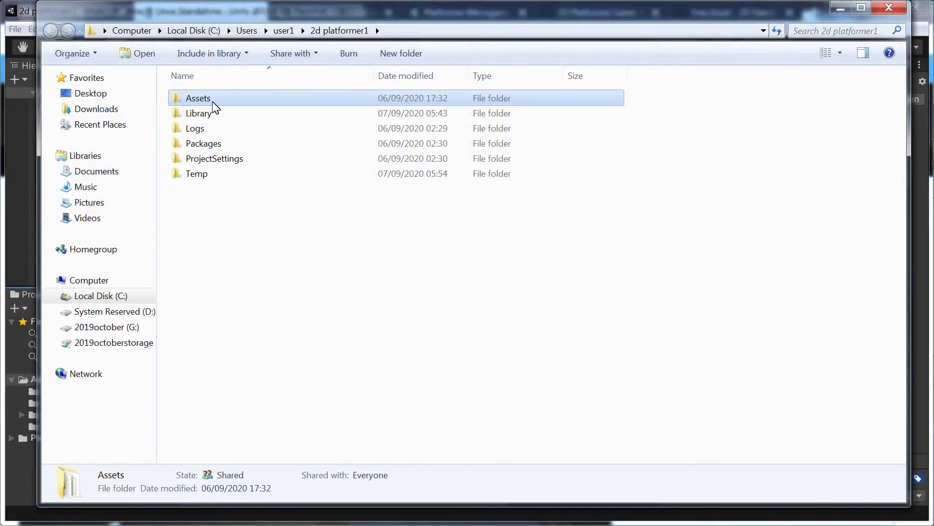
pyautogui.doubleClick(214, 101)
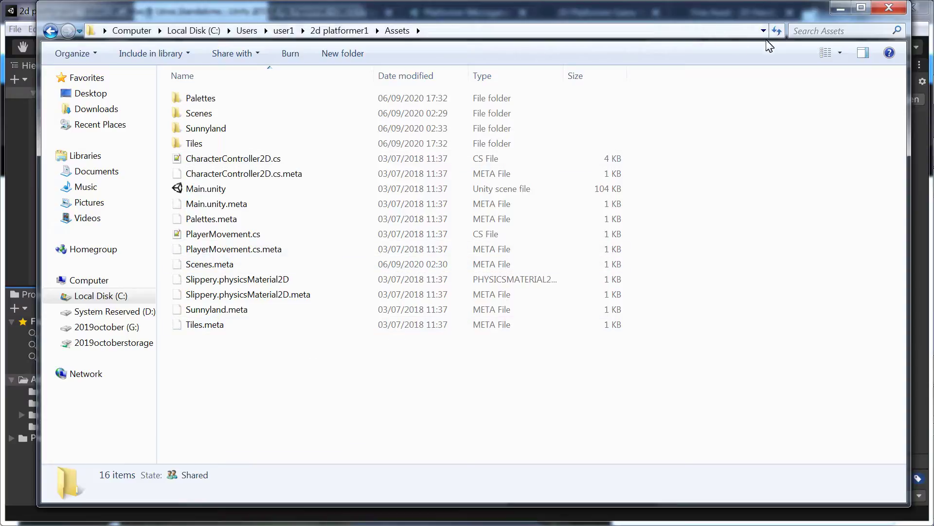
# Return to Unity, select the Sunnyland folder, and play the Main scene.
pyautogui.click(839, 8)
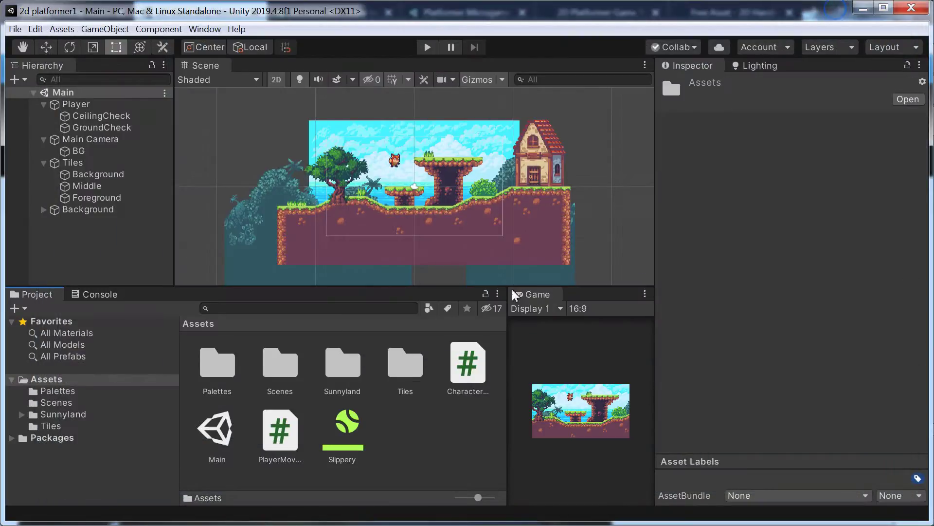
pyautogui.click(432, 423)
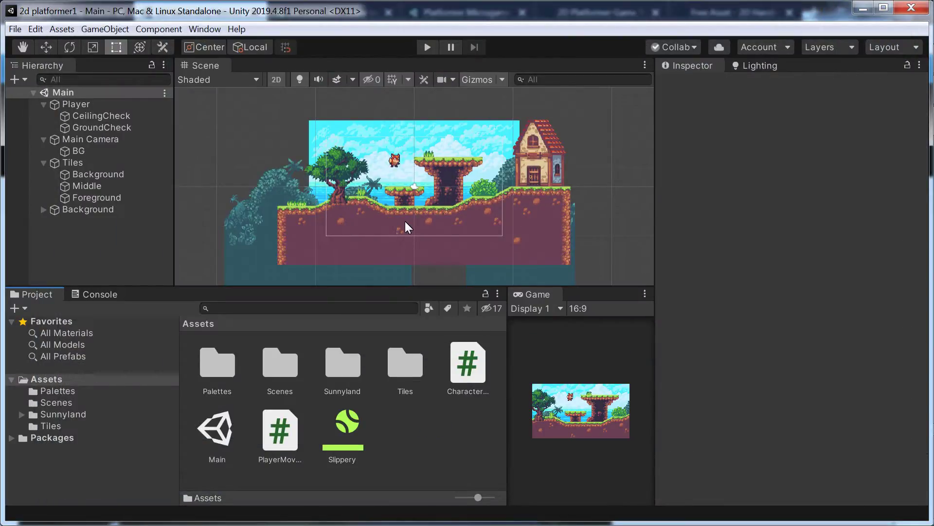
pyautogui.click(433, 446)
pyautogui.click(349, 366)
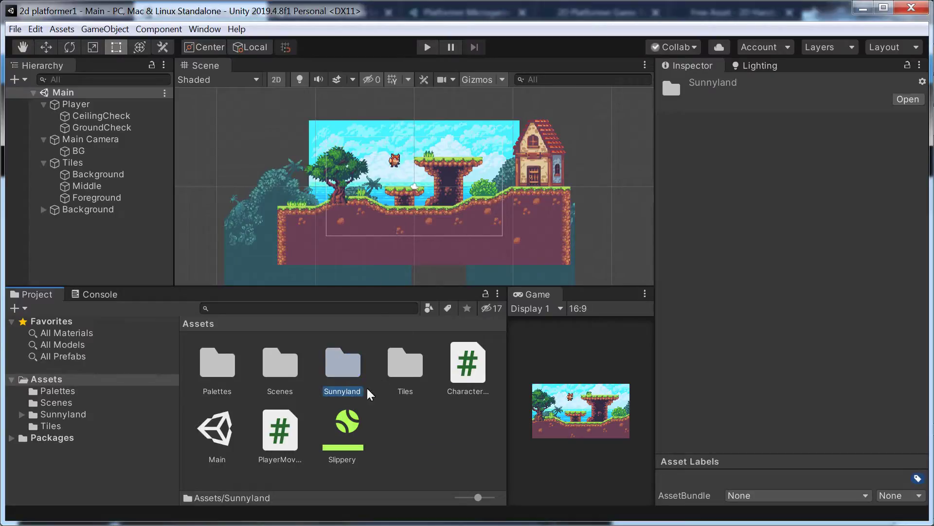
pyautogui.click(432, 47)
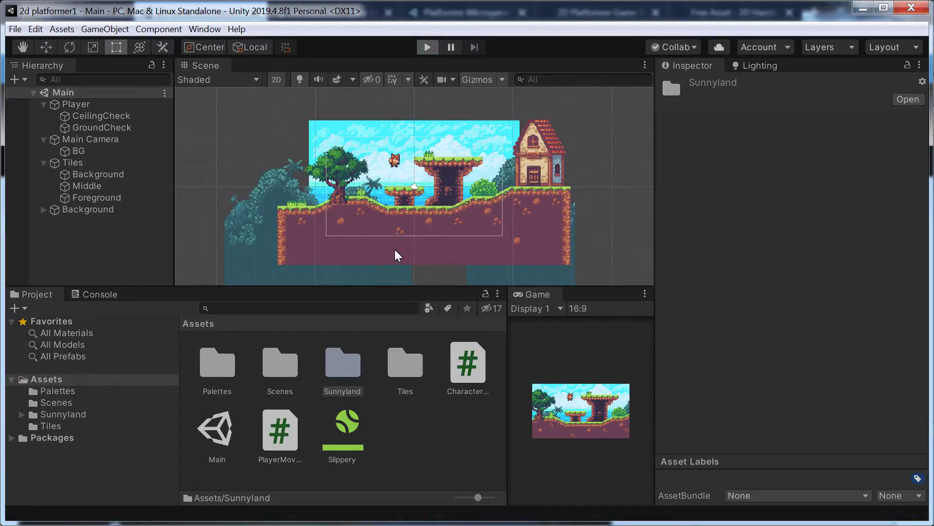
# Jump and steer the fox around the middle platform with Space and the arrow keys.
pyautogui.press('space')
pyautogui.press('Left')
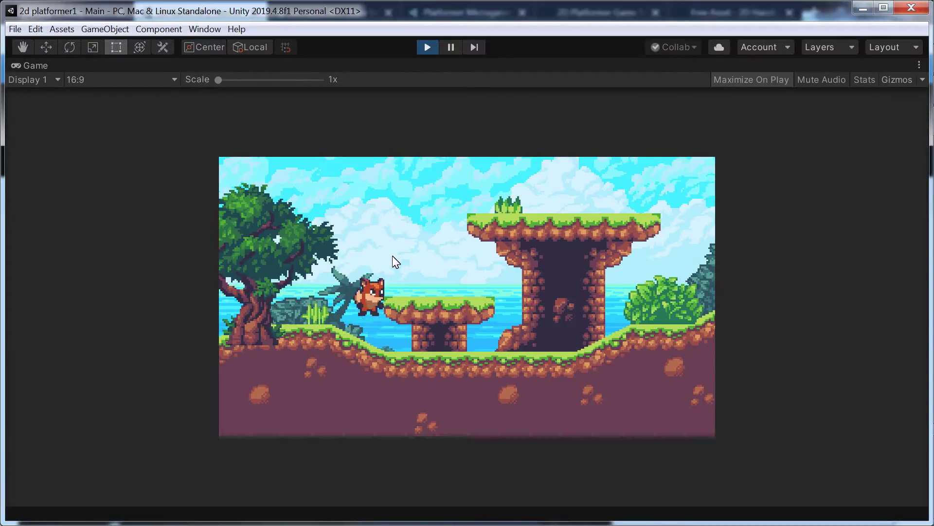
pyautogui.press('space')
pyautogui.press('Right')
pyautogui.press('Left')
pyautogui.press('space')
pyautogui.press('Right')
pyautogui.press('Left')
pyautogui.press('space')
pyautogui.press('space')
pyautogui.press('Right')
pyautogui.press('Right')
pyautogui.press('space')
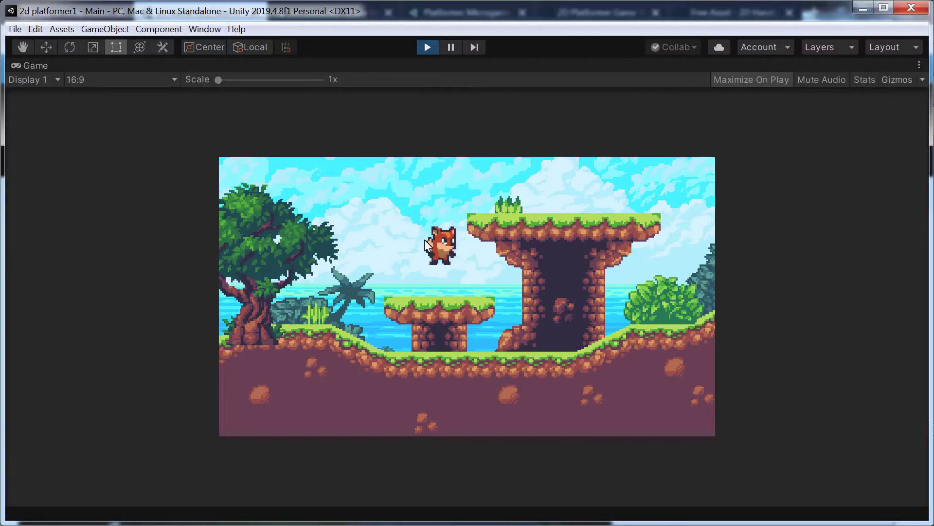
pyautogui.press('space')
pyautogui.press('Right')
pyautogui.press('Left')
pyautogui.press('space')
pyautogui.press('Right')
pyautogui.press('Left')
pyautogui.press('space')
pyautogui.press('Right')
pyautogui.press('Left')
pyautogui.press('space')
pyautogui.press('Right')
pyautogui.press('Left')
pyautogui.press('space')
pyautogui.press('Right')
pyautogui.press('Left')
pyautogui.press('Right')
pyautogui.press('Left')
# Run the fox past the tall pillar, hop onto the tall platform, then stop play mode.
pyautogui.press('Left')
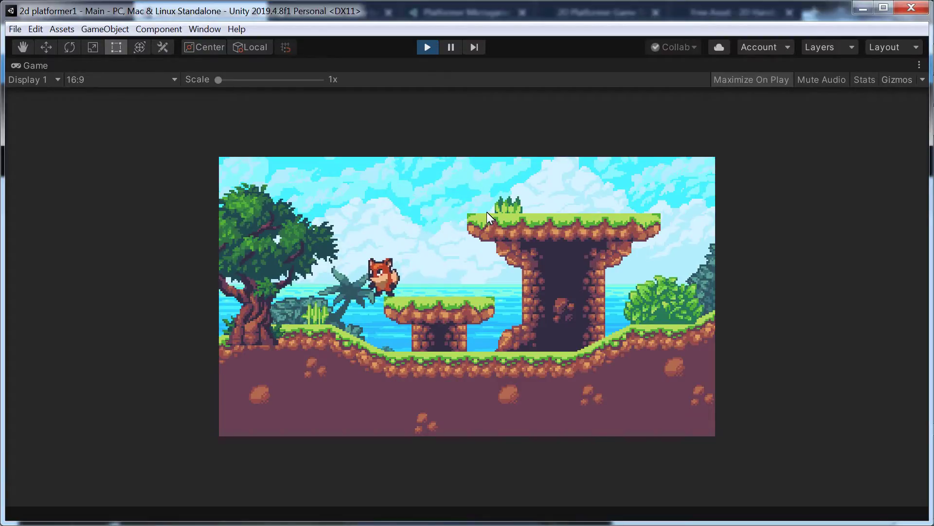
pyautogui.press('Right')
pyautogui.press('space')
pyautogui.press('Right')
pyautogui.press('Left')
pyautogui.press('space')
pyautogui.press('Right')
pyautogui.press('Left')
pyautogui.press('space')
pyautogui.press('Right')
pyautogui.press('space')
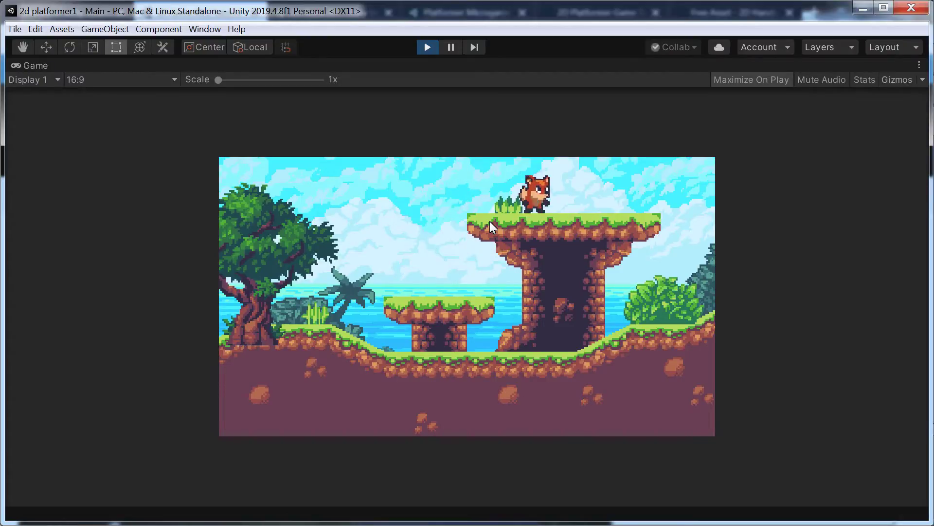
pyautogui.press('Left')
pyautogui.press('space')
pyautogui.press('space')
pyautogui.press('Right')
pyautogui.press('Left')
pyautogui.press('space')
pyautogui.press('Right')
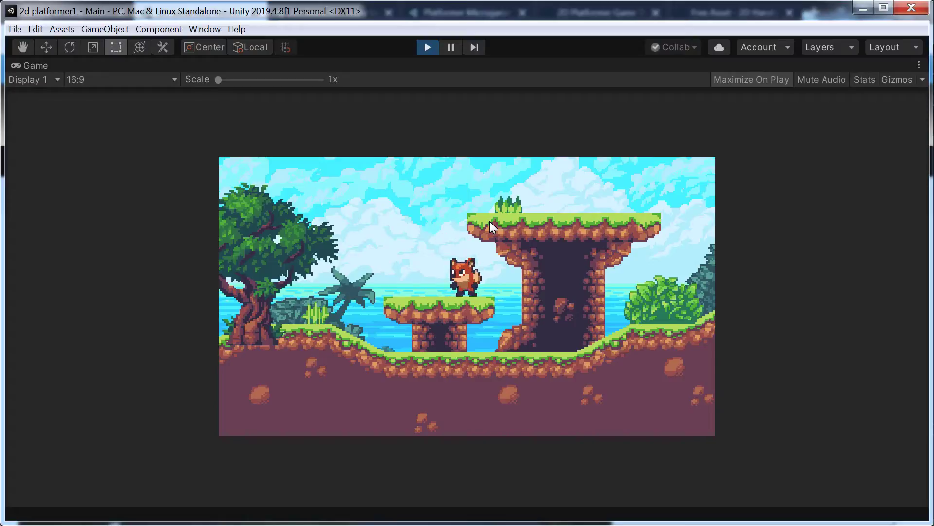
pyautogui.press('space')
pyautogui.press('Left')
pyautogui.press('Right')
pyautogui.press('space')
pyautogui.press('Left')
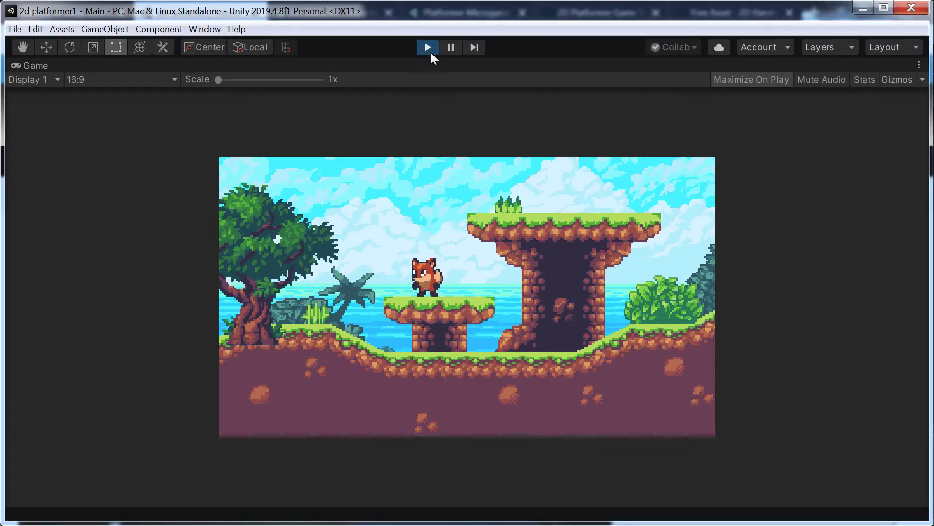
pyautogui.click(427, 47)
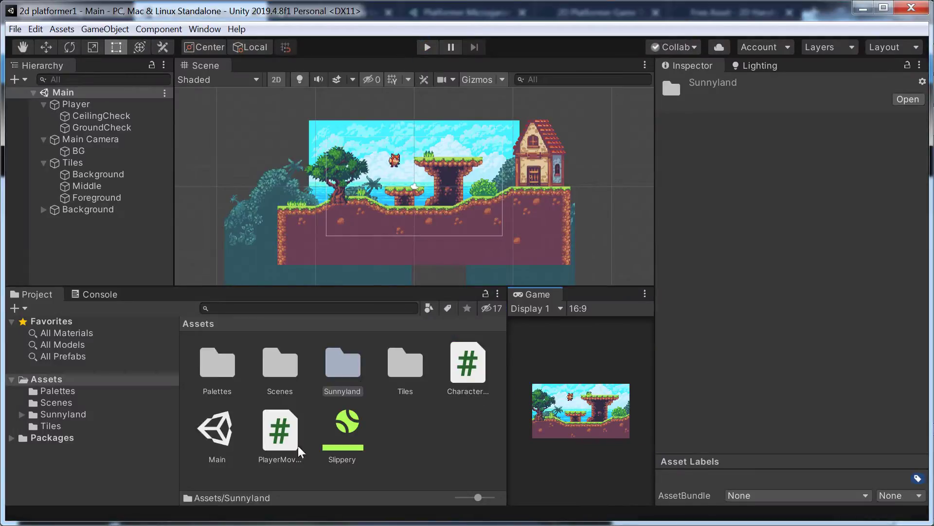
# View the CharacterController2D script, then PlayerMovement with runSpeed = 40f.
pyautogui.click(465, 369)
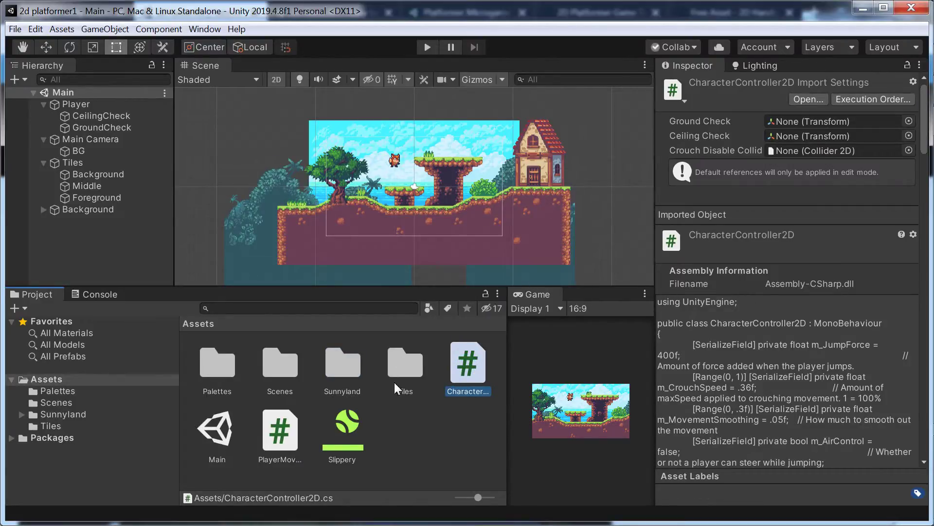
pyautogui.click(292, 424)
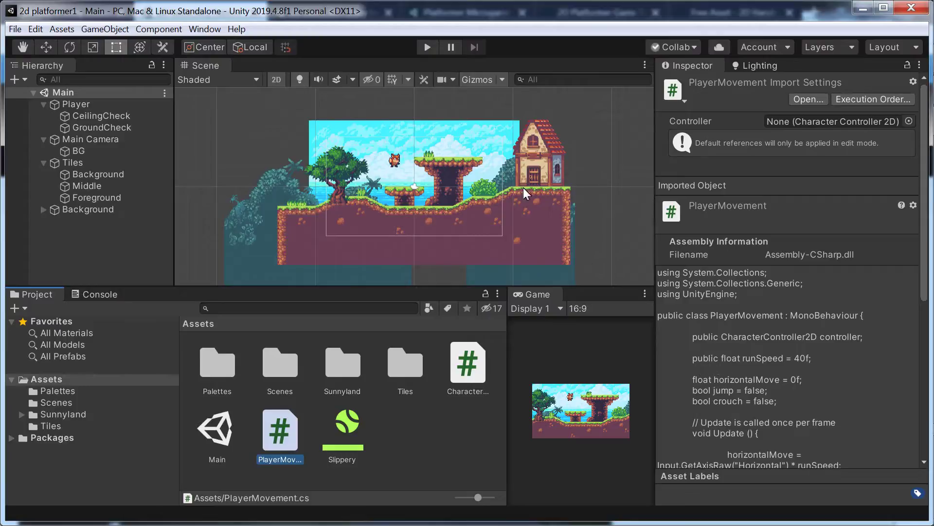
# Inspect Player's Jump Force 700 and Rigidbody 2D components, then deselect it.
pyautogui.click(87, 104)
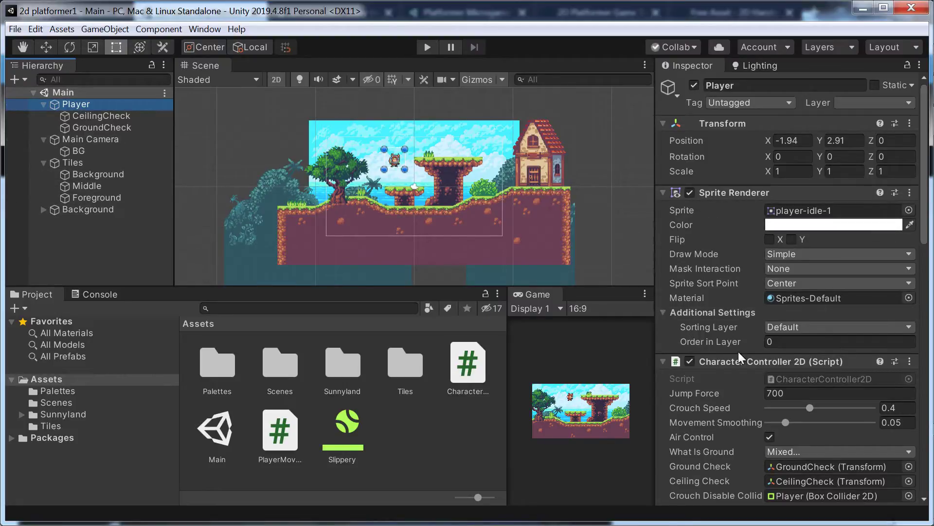
pyautogui.scroll(-3, 751, 421)
pyautogui.scroll(-3, 730, 450)
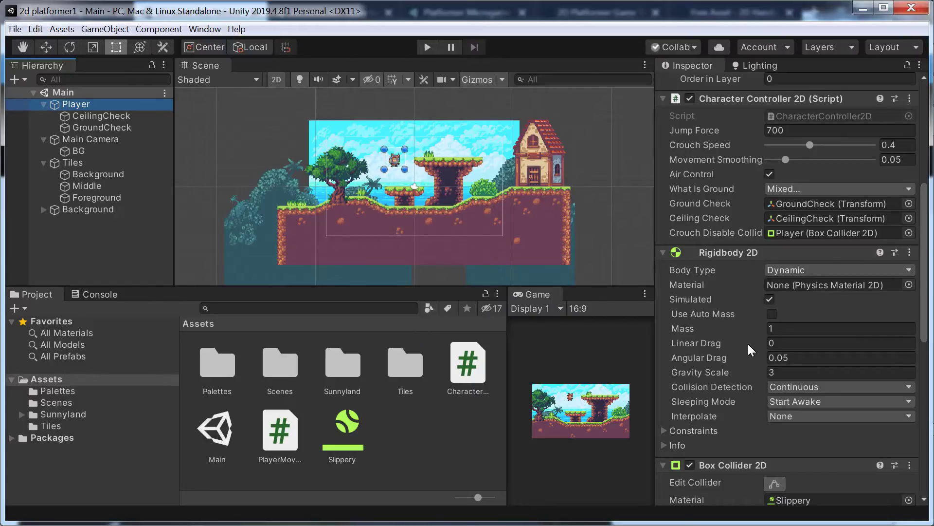
pyautogui.scroll(3, 752, 343)
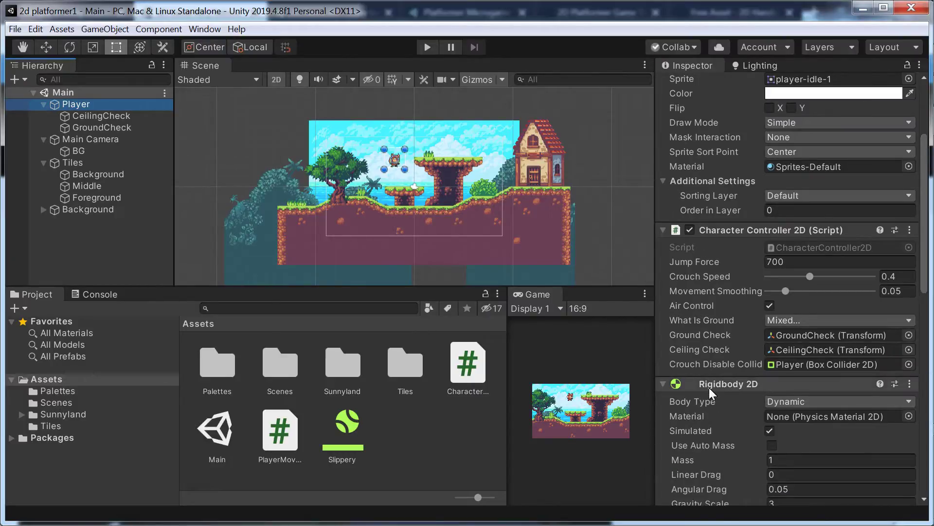
pyautogui.scroll(-3, 754, 389)
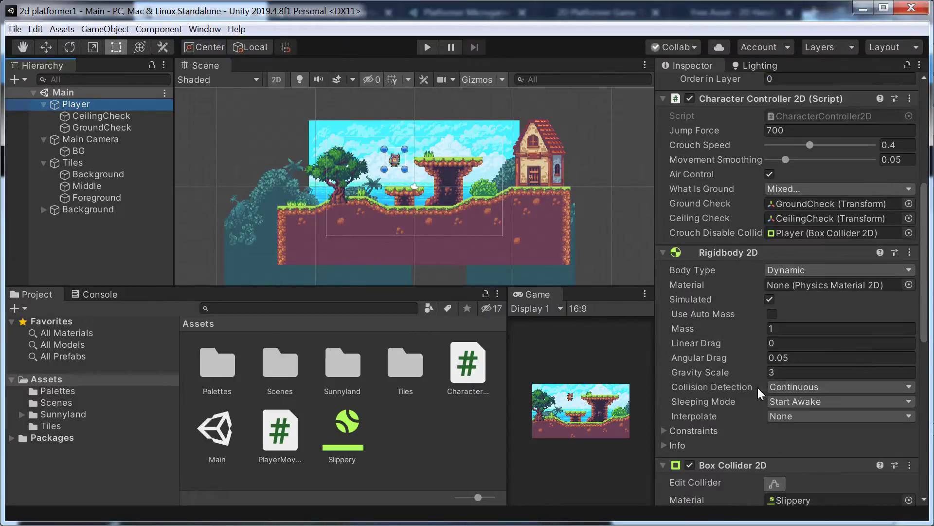
pyautogui.click(407, 409)
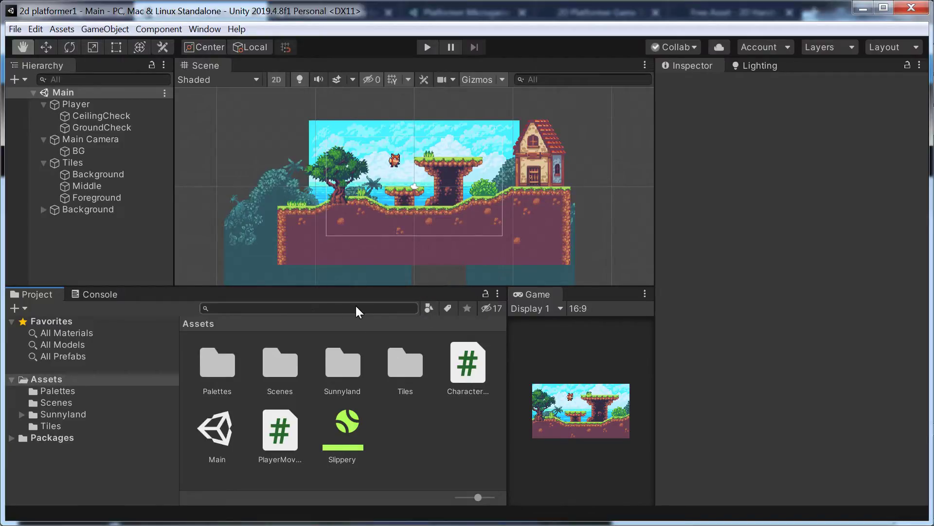
# Bring Firefox forward and step through its tabs to the Free Asset - 2D Handcrafted Art listing.
pyautogui.hotkey('alt', 'Tab')
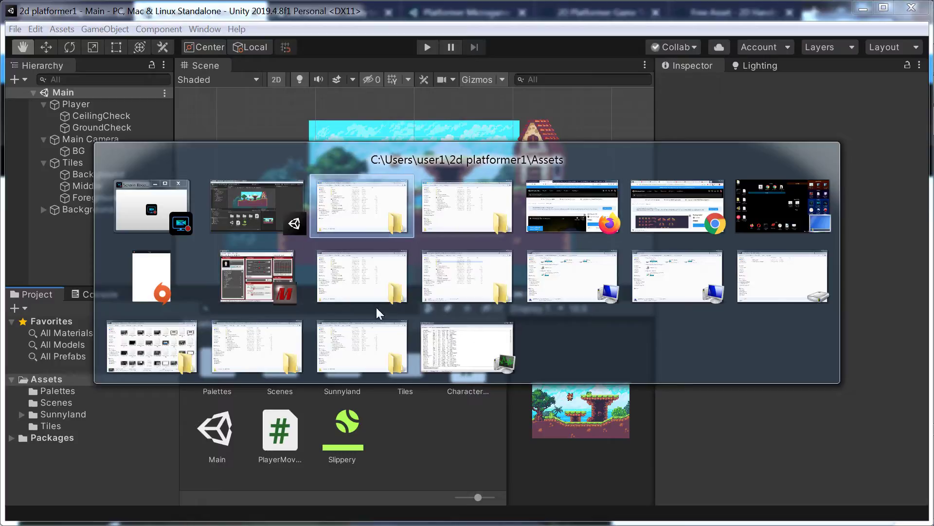
pyautogui.click(590, 210)
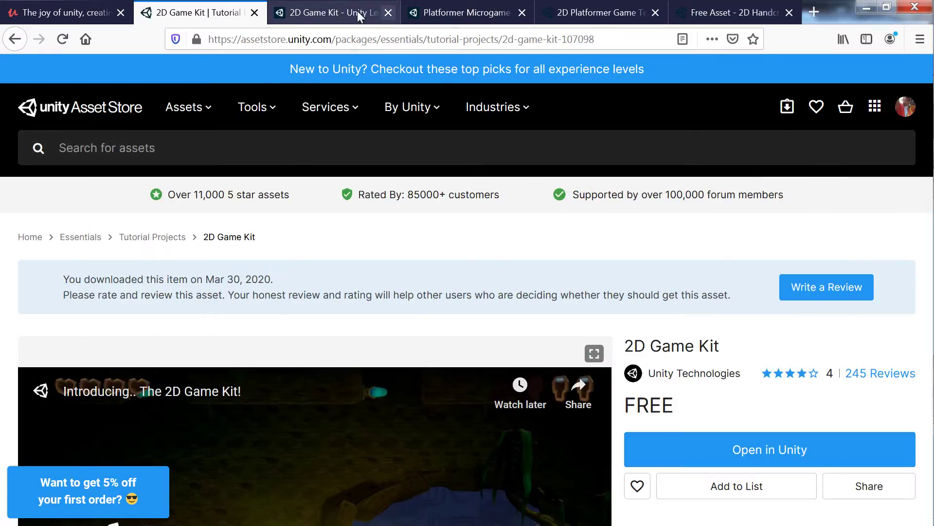
pyautogui.click(338, 13)
pyautogui.click(454, 19)
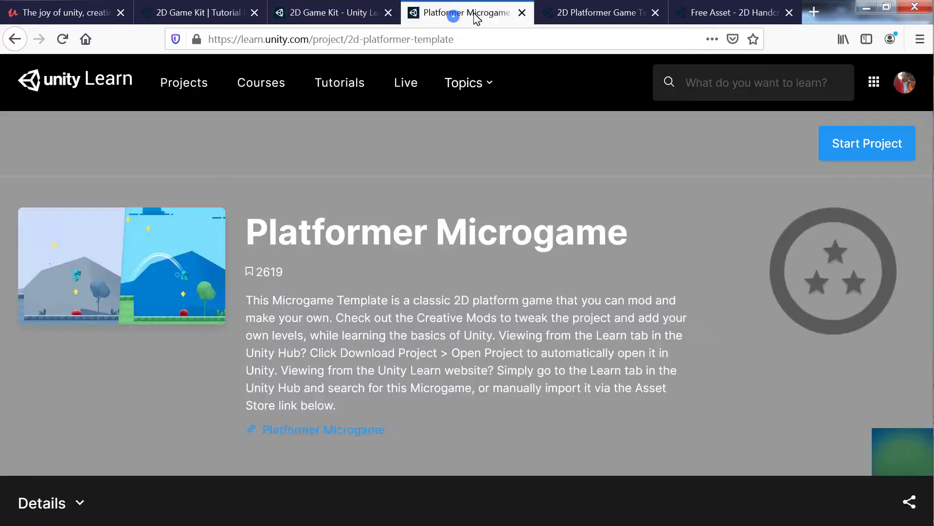
pyautogui.click(584, 13)
pyautogui.click(725, 13)
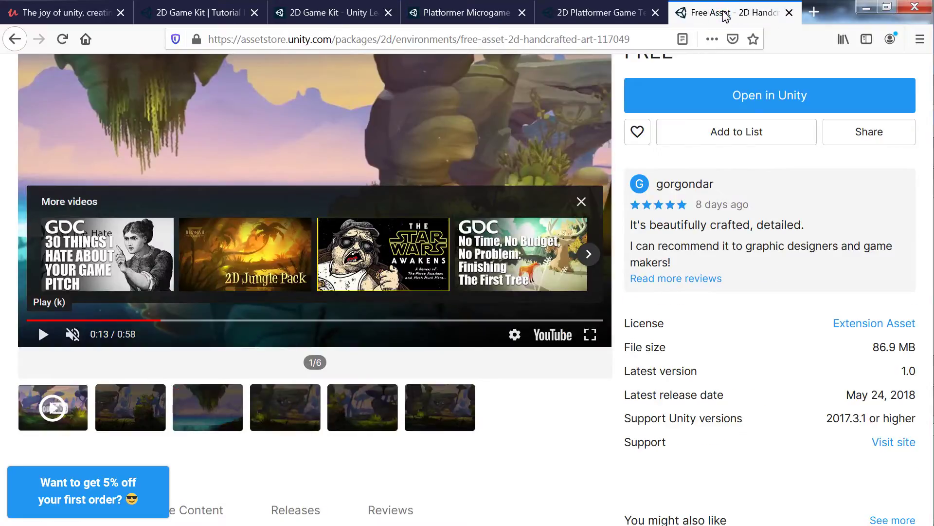
pyautogui.hotkey('alt', 'Tab')
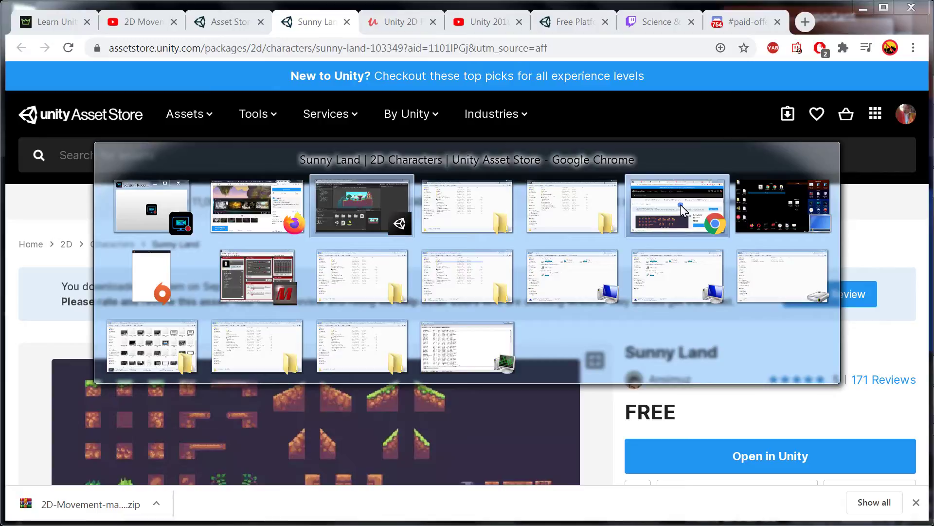
# In Chrome, drag the Unity 2018 tutorial tab next to the Learn Unity tab.
pyautogui.click(680, 204)
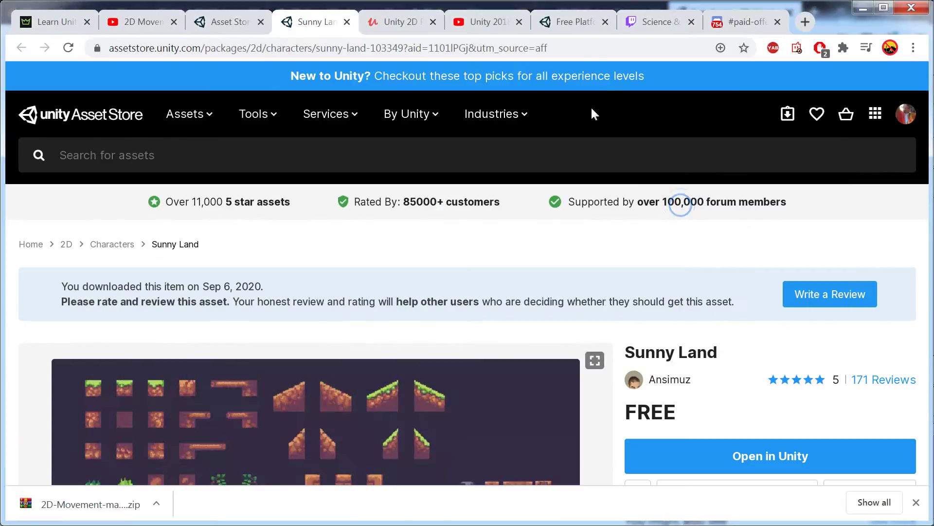
pyautogui.click(142, 21)
pyautogui.click(479, 24)
pyautogui.moveTo(480, 24); pyautogui.dragTo(129, 22)
# Review the Learn Unity 2D article and its web address, then return to the Unity 2018 video.
pyautogui.click(48, 22)
pyautogui.scroll(5, 136, 144)
pyautogui.scroll(10, 136, 142)
pyautogui.scroll(-2, 146, 122)
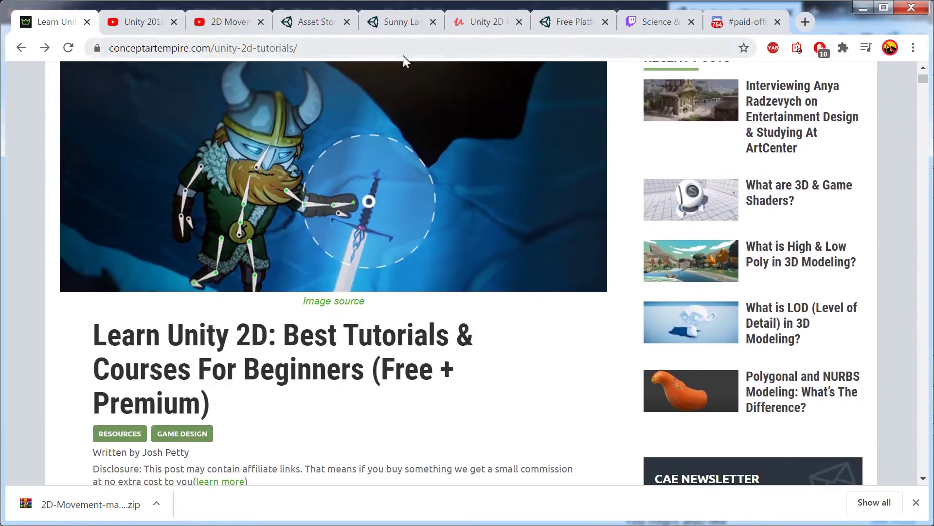
pyautogui.click(329, 53)
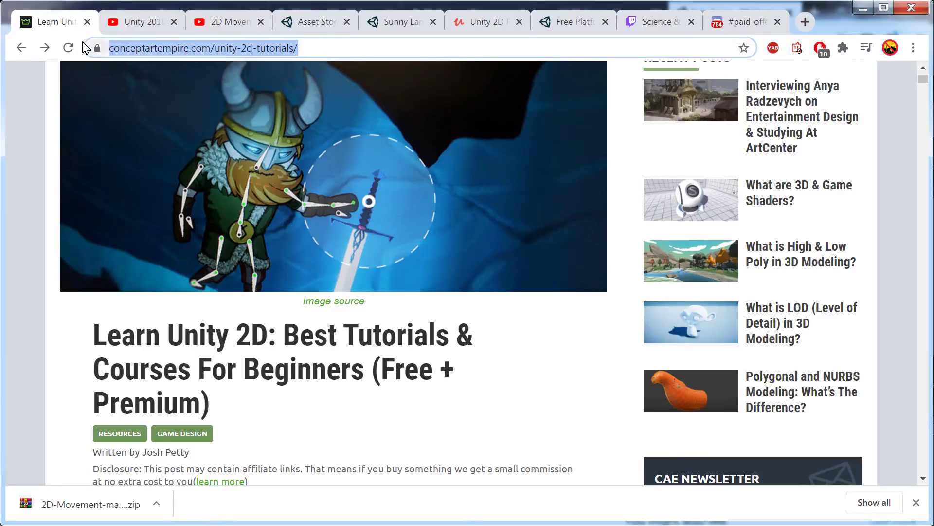
pyautogui.click(200, 117)
pyautogui.scroll(2, 257, 195)
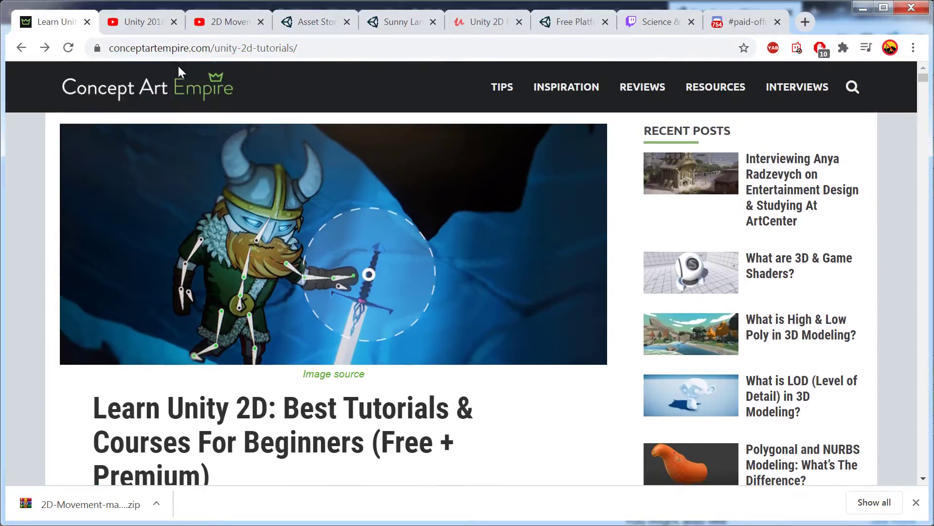
pyautogui.click(140, 22)
# Like the Unity 2018 Platformer Tutorial 01 video.
pyautogui.scroll(2, 379, 245)
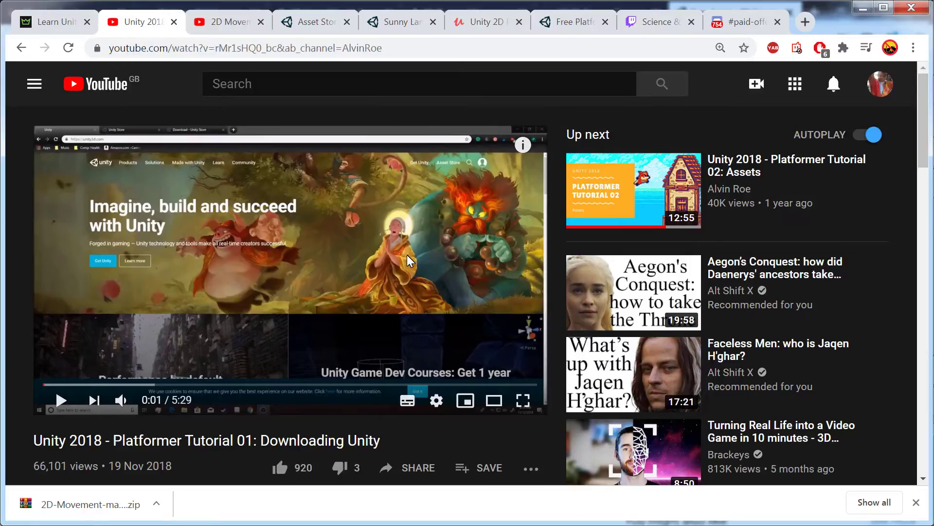
pyautogui.scroll(-3, 407, 262)
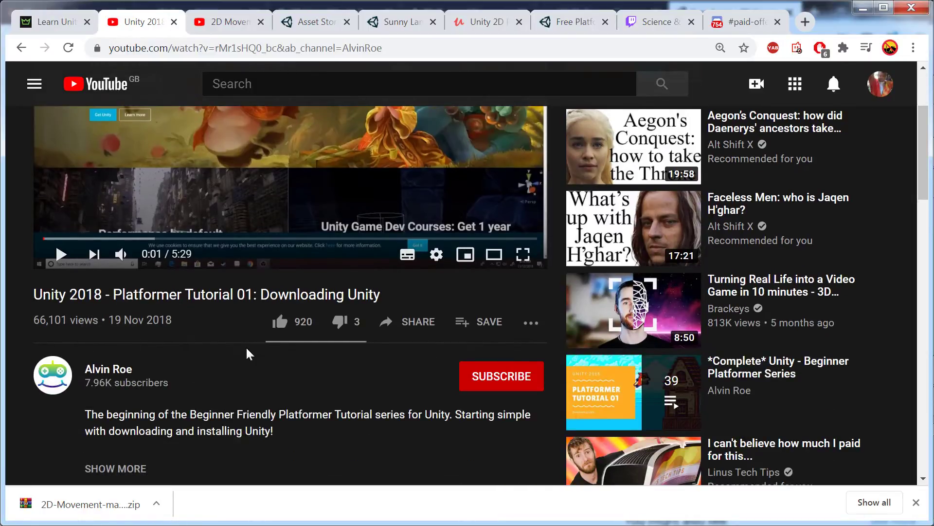
pyautogui.scroll(2, 289, 370)
pyautogui.click(292, 400)
# Flip between the 2D Movement in Unity video and the Unity 2018 tutorial video.
pyautogui.scroll(1, 292, 374)
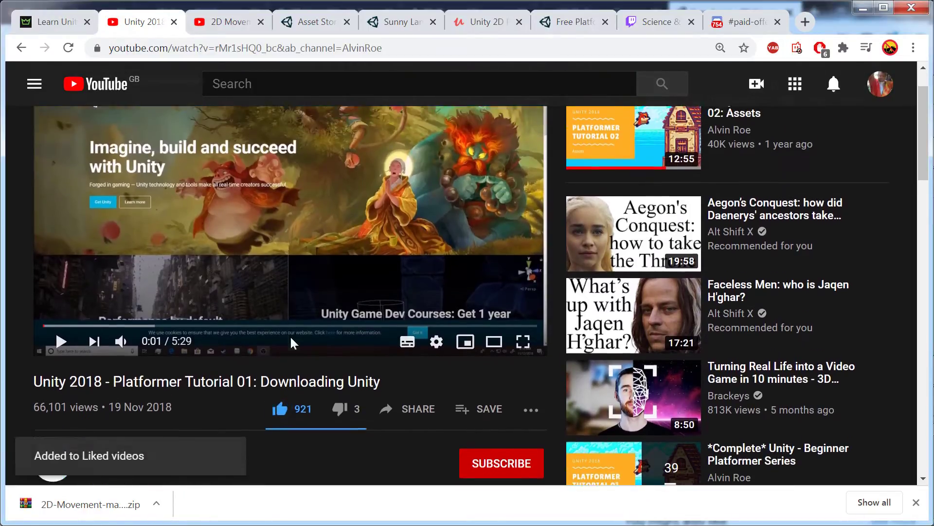
pyautogui.scroll(1, 291, 343)
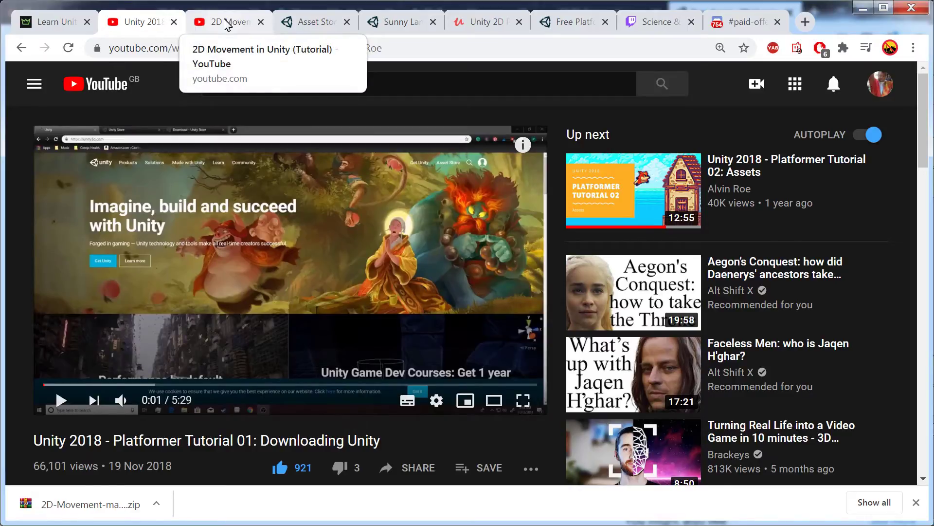
pyautogui.click(226, 25)
pyautogui.scroll(10, 352, 163)
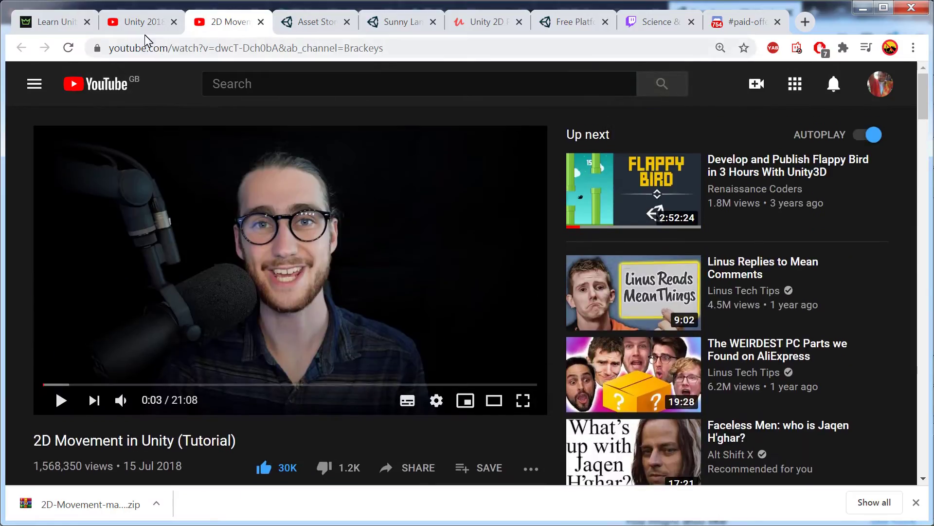
pyautogui.click(141, 22)
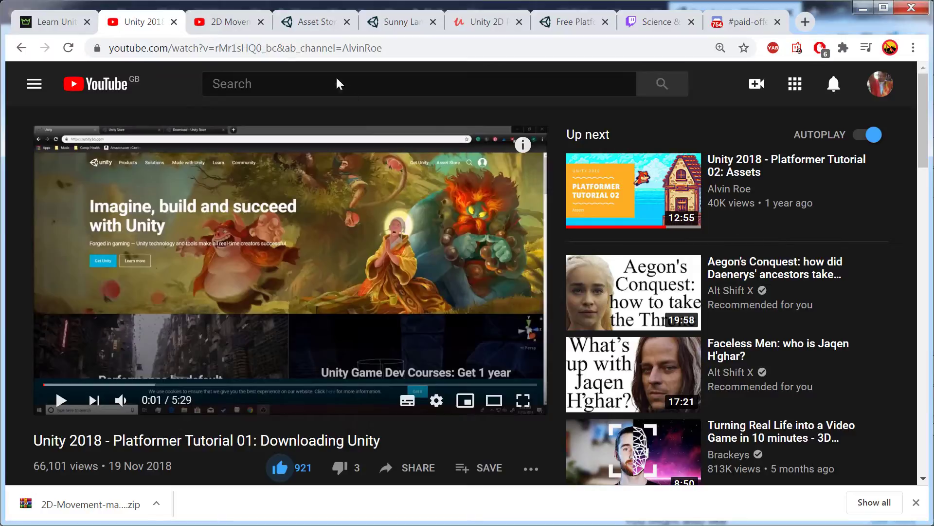
pyautogui.click(233, 23)
pyautogui.click(156, 21)
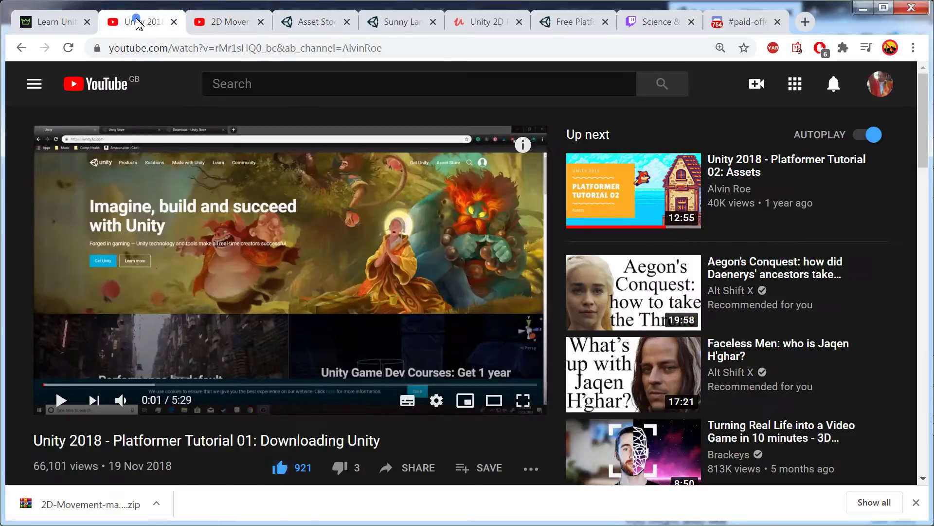
pyautogui.click(225, 22)
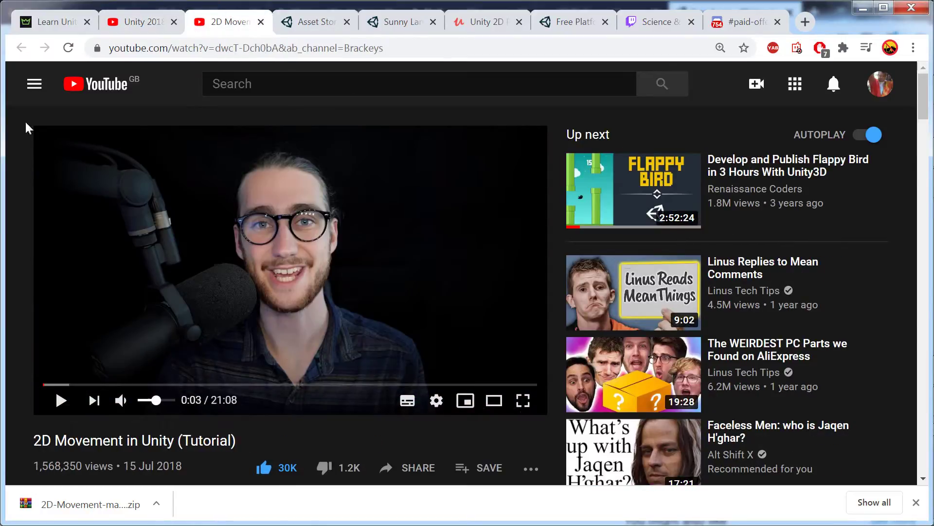
pyautogui.click(149, 24)
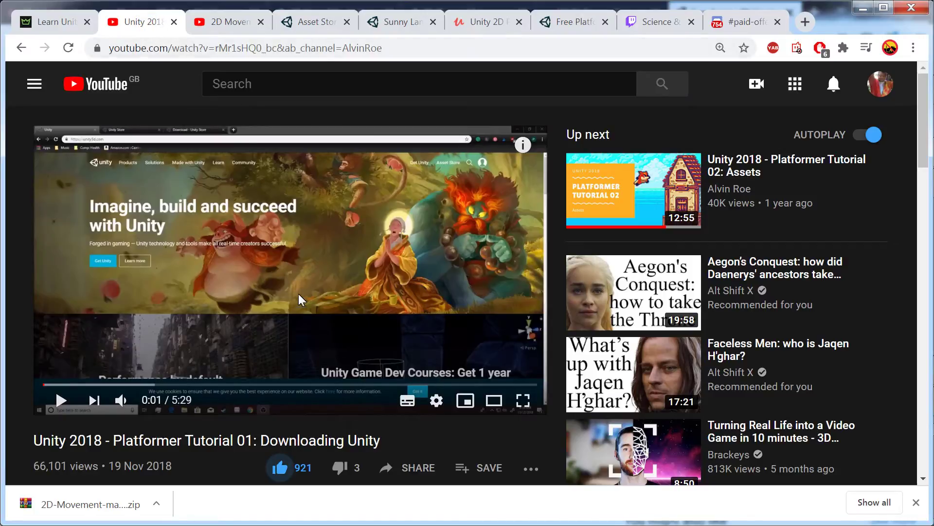
# Scroll through the Unity 2018 tutorial video page.
pyautogui.moveTo(665, 190)
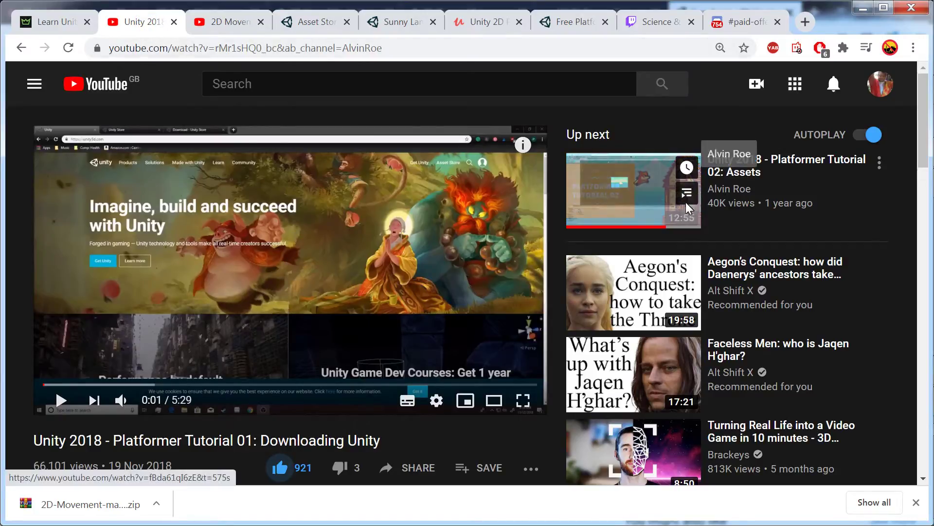
pyautogui.scroll(-3, 401, 336)
pyautogui.scroll(3, 403, 332)
pyautogui.scroll(-3, 404, 329)
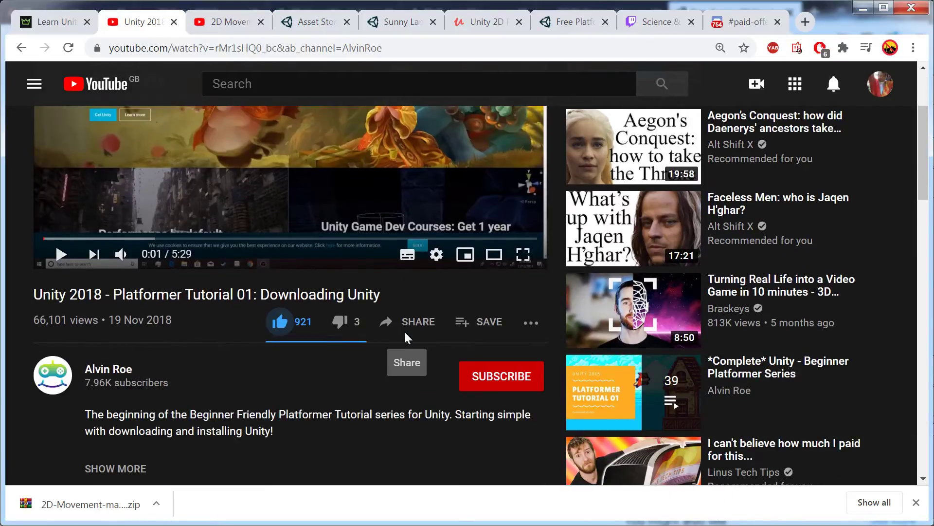
pyautogui.moveTo(750, 385)
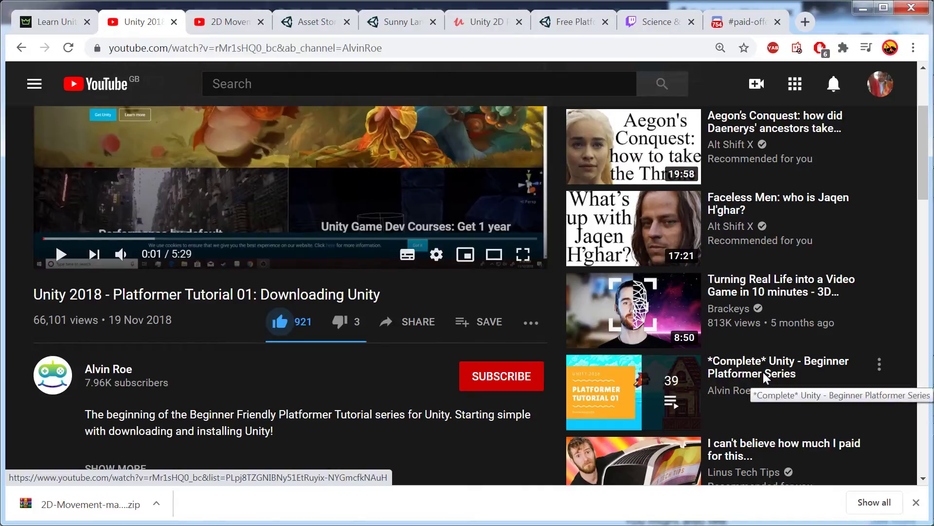
pyautogui.scroll(3, 763, 372)
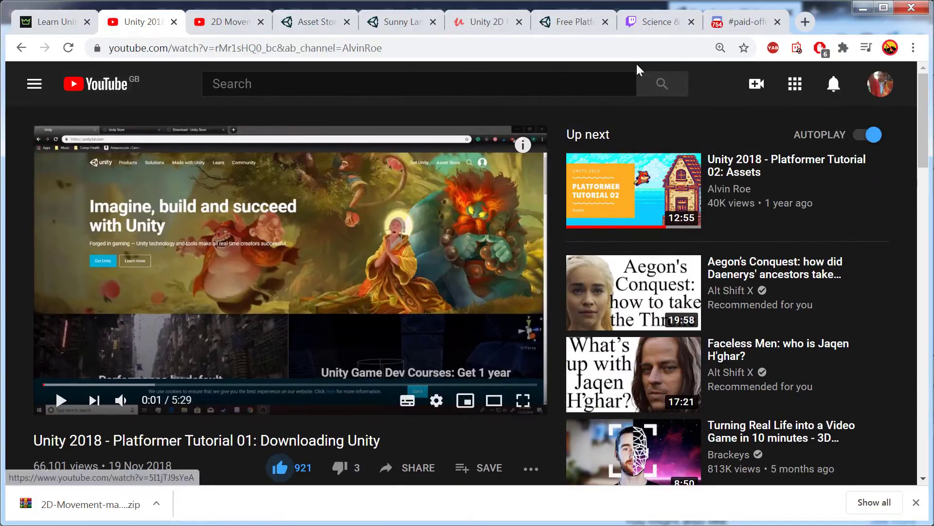
# Close the broken 404 Asset Store tab and the duplicate Sunny Land tab.
pyautogui.click(235, 22)
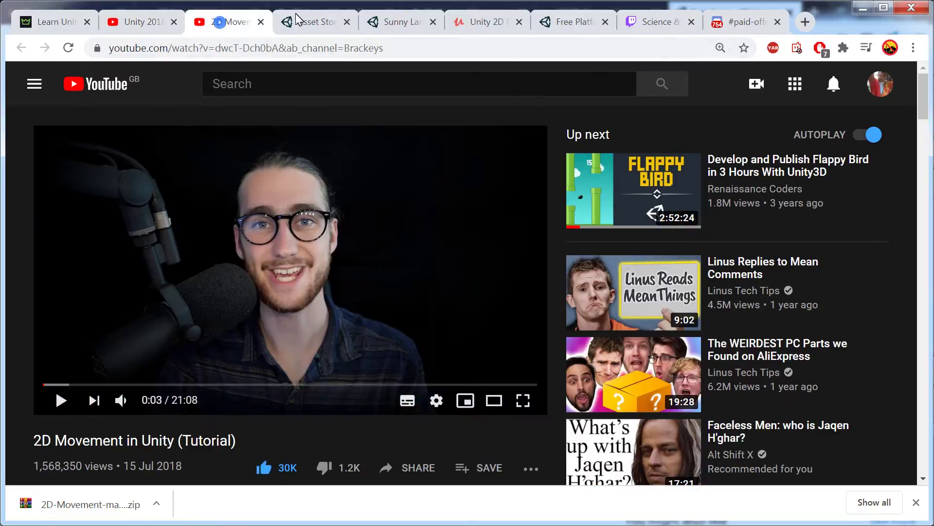
pyautogui.click(320, 23)
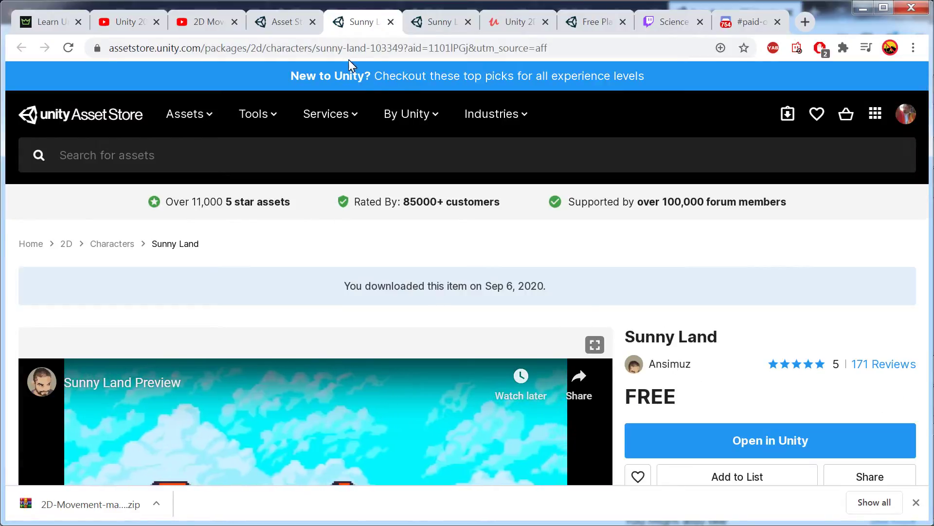
pyautogui.click(286, 29)
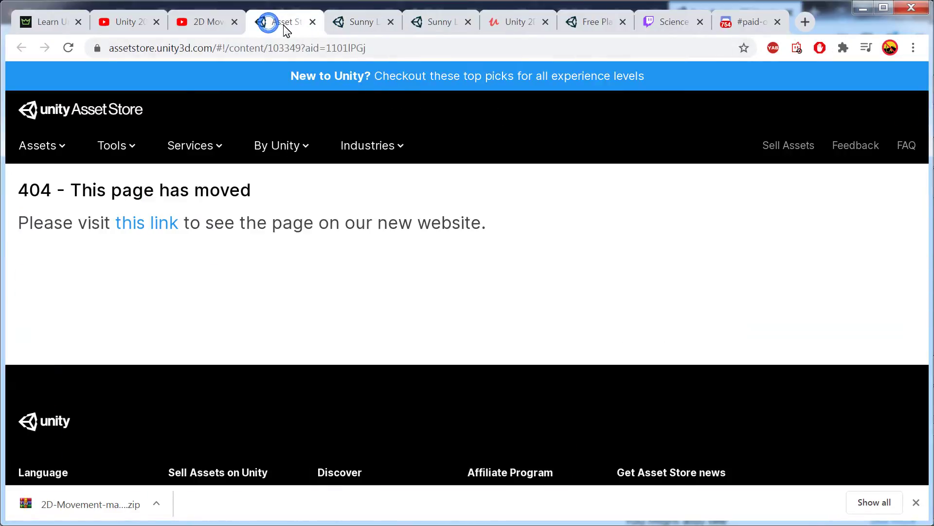
pyautogui.click(313, 22)
pyautogui.click(380, 25)
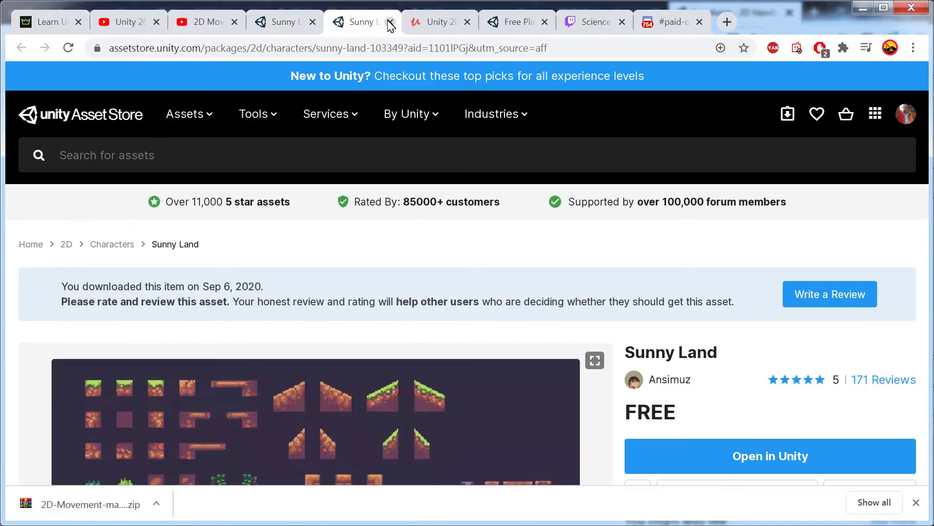
pyautogui.click(388, 22)
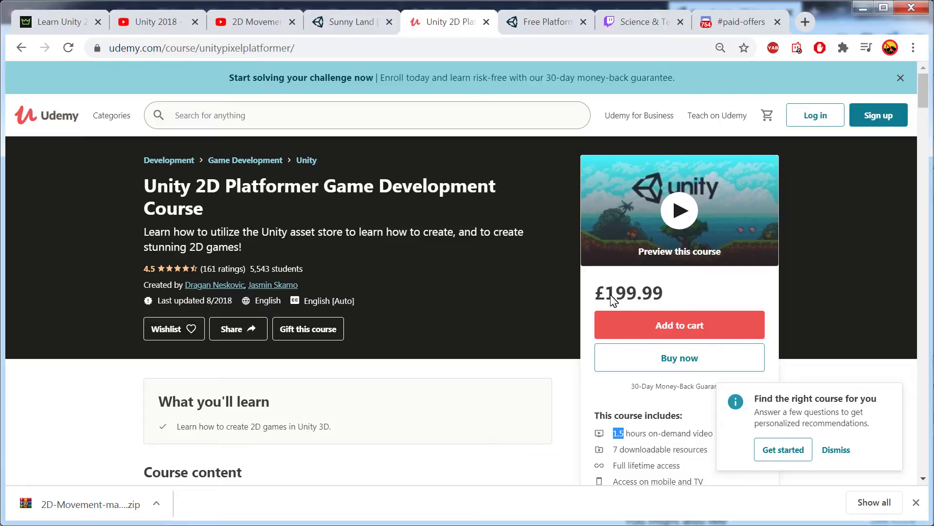
# Select the £199.99 course price and scroll through the course content list.
pyautogui.moveTo(602, 299); pyautogui.dragTo(672, 296)
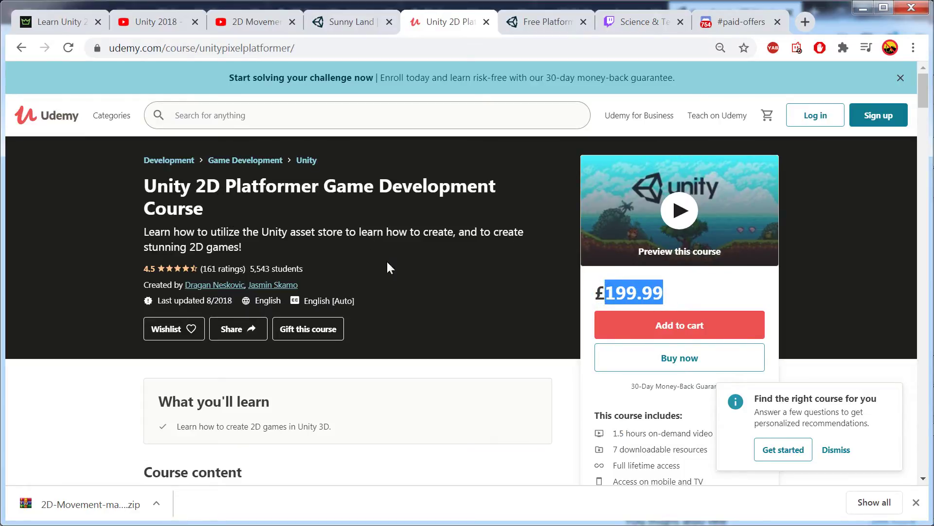
pyautogui.scroll(-11, 515, 380)
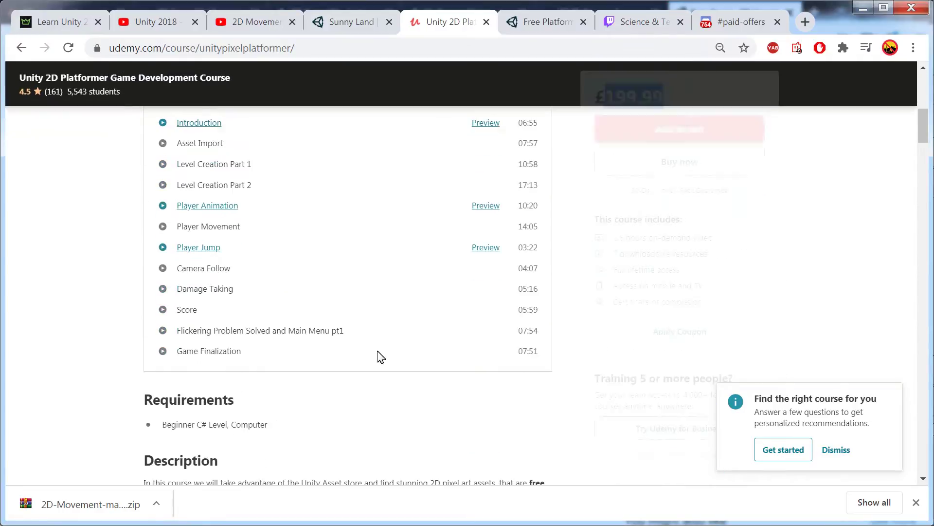
pyautogui.scroll(3, 360, 348)
pyautogui.scroll(-2, 273, 326)
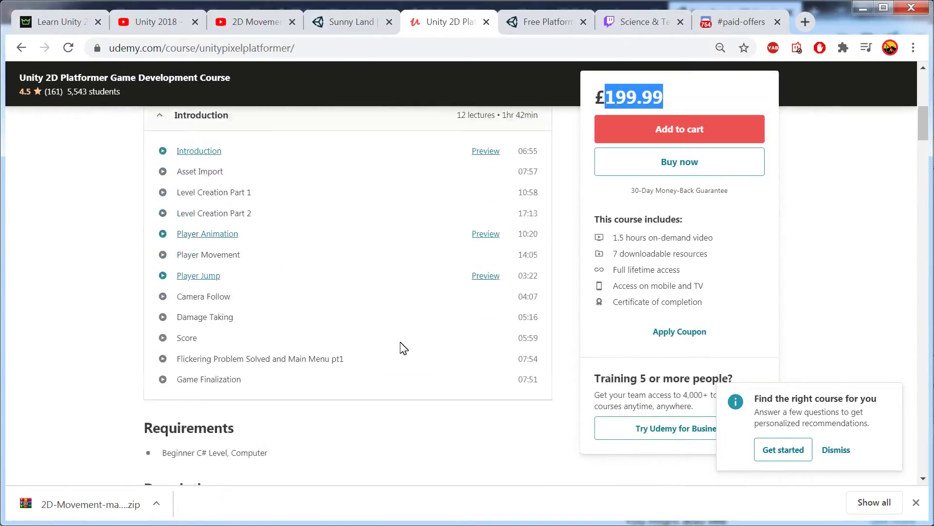
pyautogui.scroll(10, 428, 341)
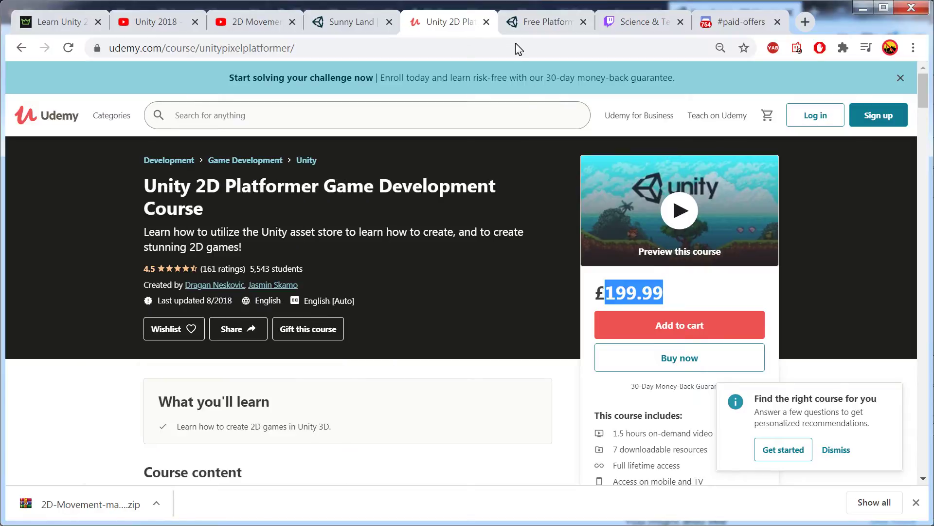
# Switch to Bayat Games' Free Platform Game Assets tab, dismissing a course popup, and scroll through it.
pyautogui.click(543, 22)
pyautogui.click(459, 24)
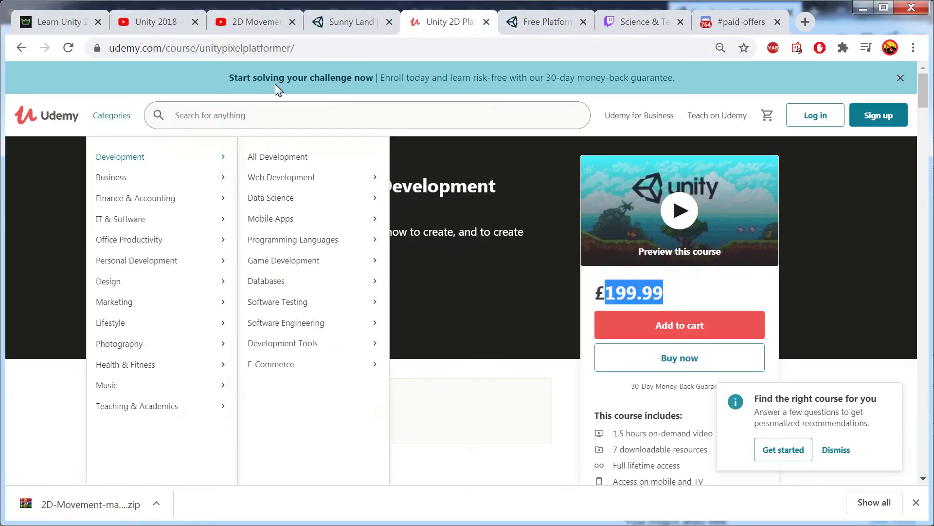
pyautogui.click(533, 21)
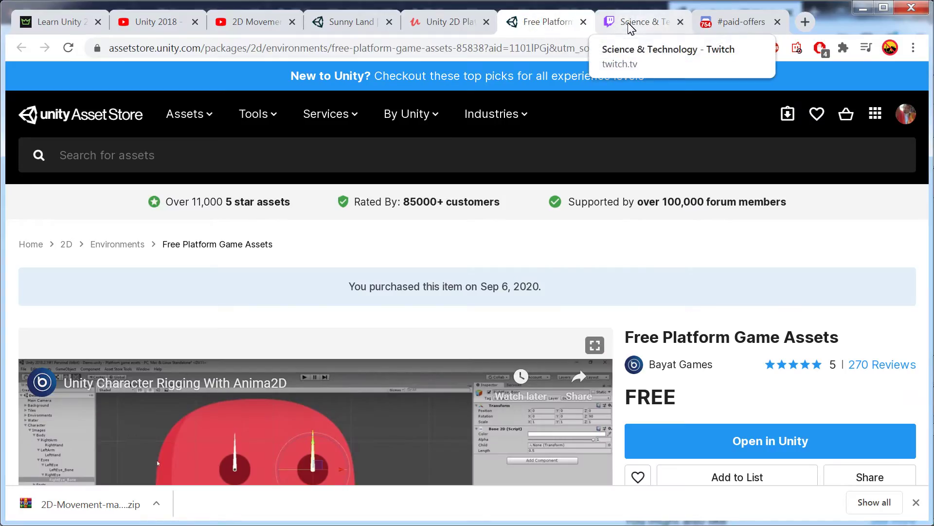
pyautogui.click(444, 22)
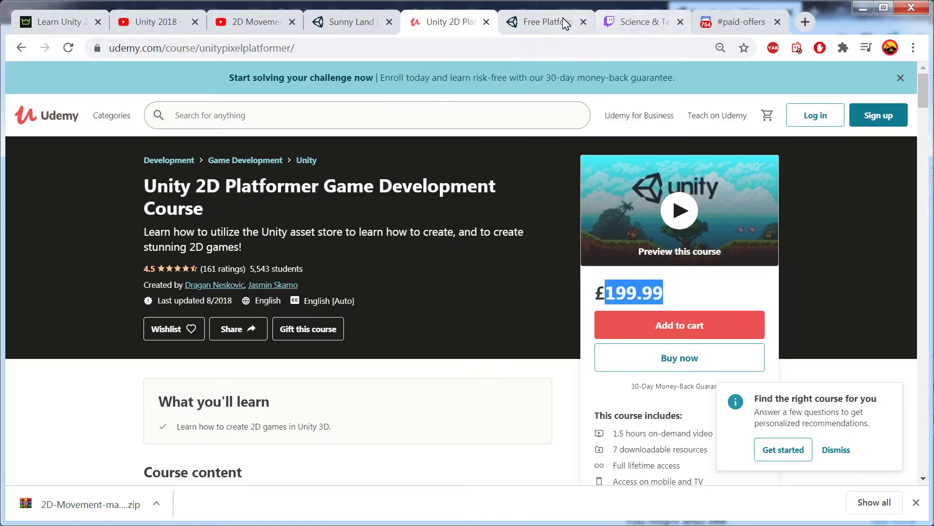
pyautogui.click(560, 22)
pyautogui.click(462, 20)
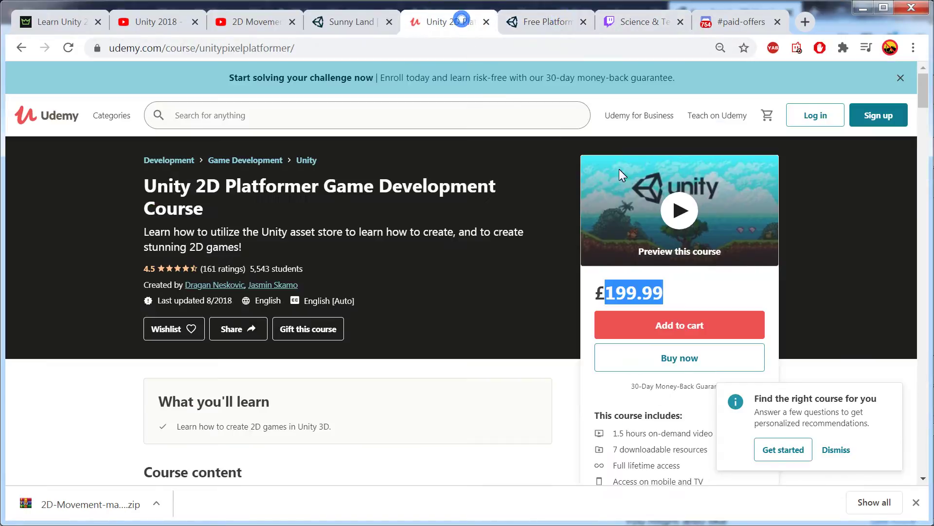
pyautogui.click(641, 22)
pyautogui.click(567, 22)
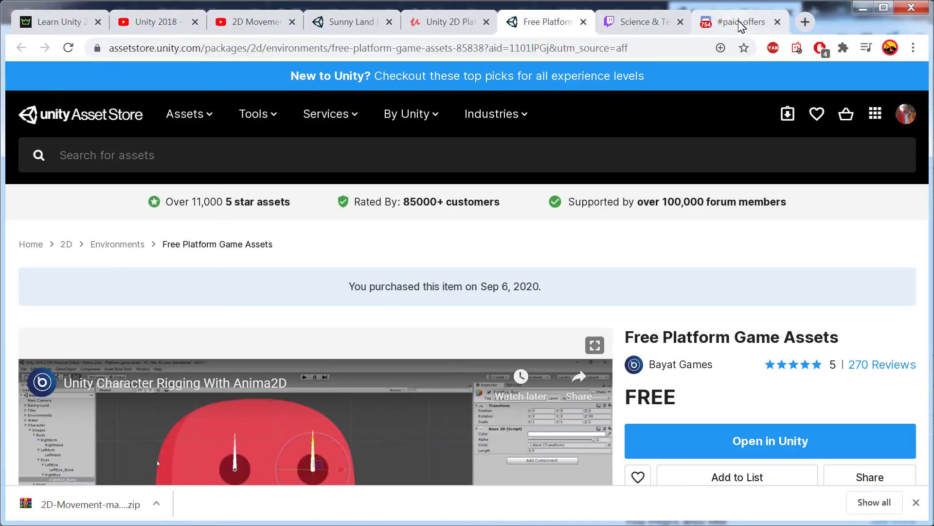
pyautogui.scroll(-1, 544, 358)
pyautogui.scroll(-7, 544, 358)
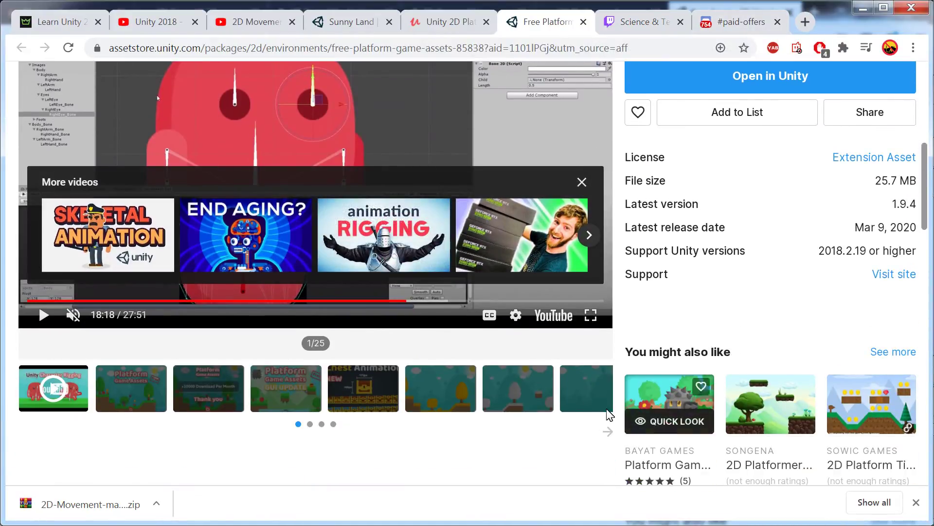
pyautogui.scroll(-3, 607, 415)
pyautogui.scroll(11, 347, 325)
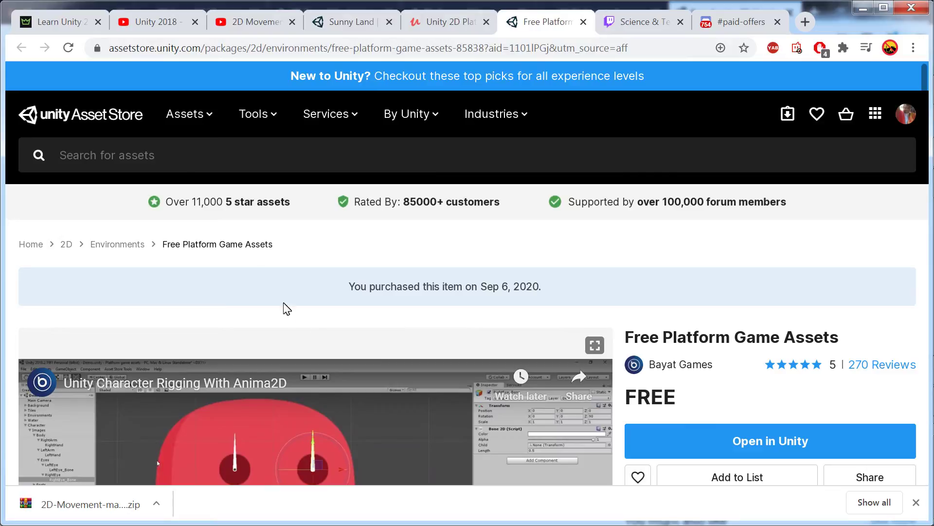
# Search the Asset Store for '2d platformer'.
pyautogui.click(156, 159)
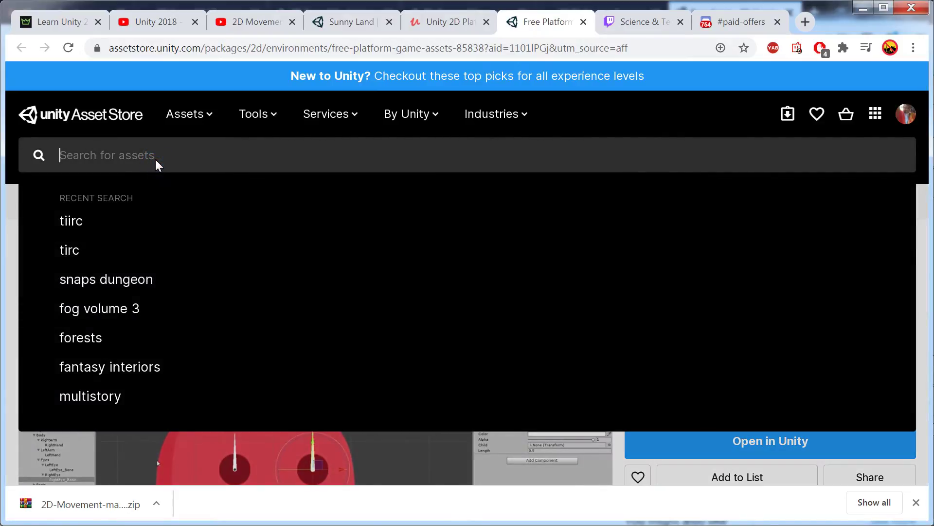
pyautogui.write('2d plat')
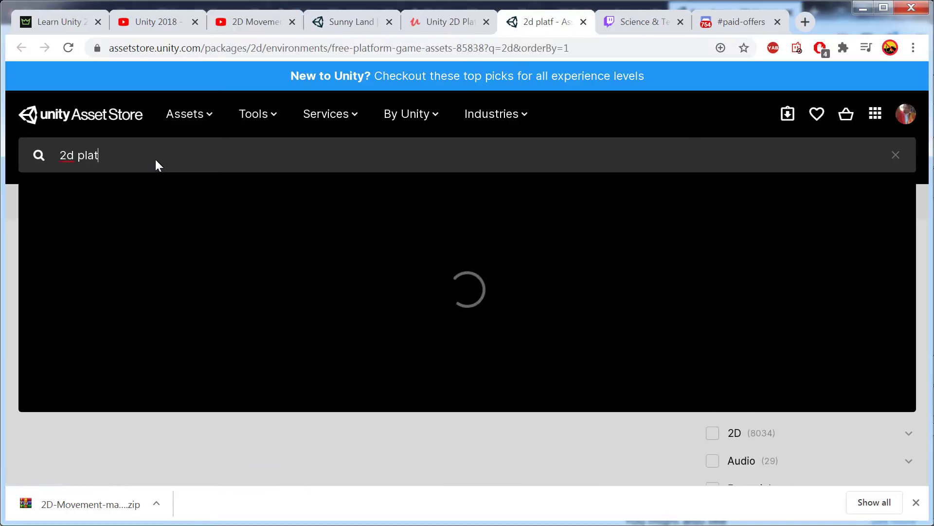
pyautogui.write('former')
pyautogui.press('Return')
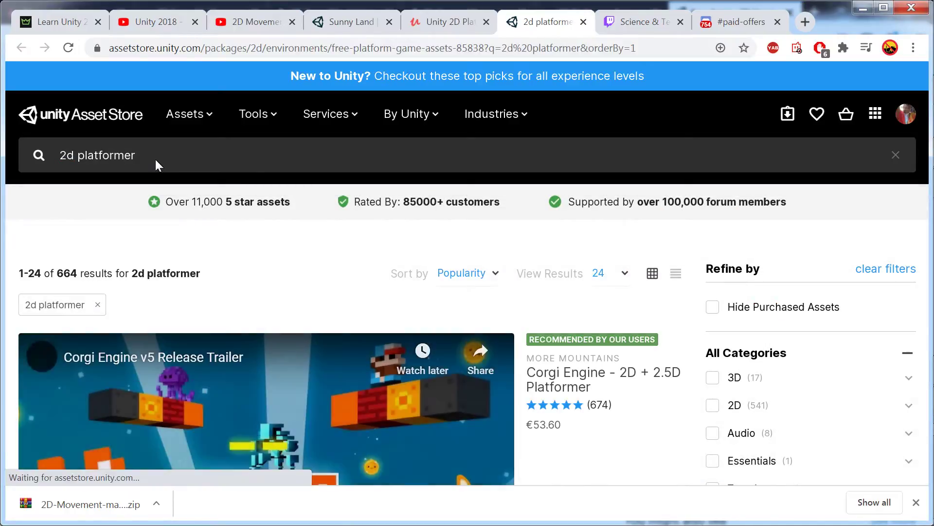
pyautogui.scroll(-2, 735, 311)
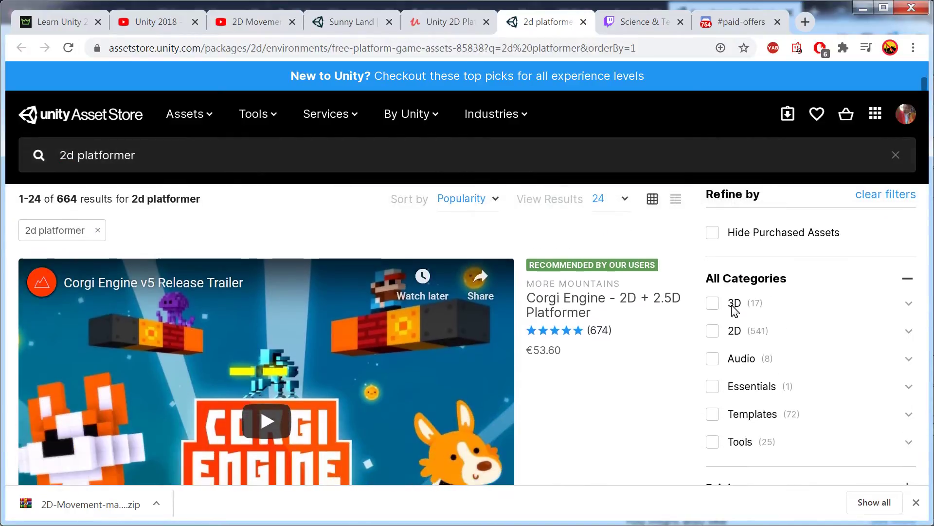
pyautogui.scroll(-3, 735, 312)
# Filter the results to the 2D category (541 assets).
pyautogui.click(712, 186)
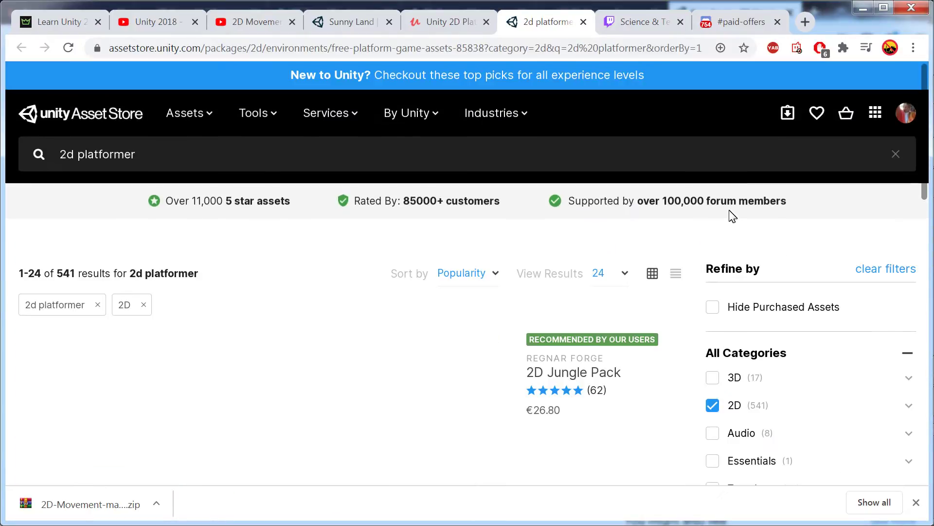
pyautogui.scroll(-3, 584, 270)
pyautogui.scroll(-3, 560, 269)
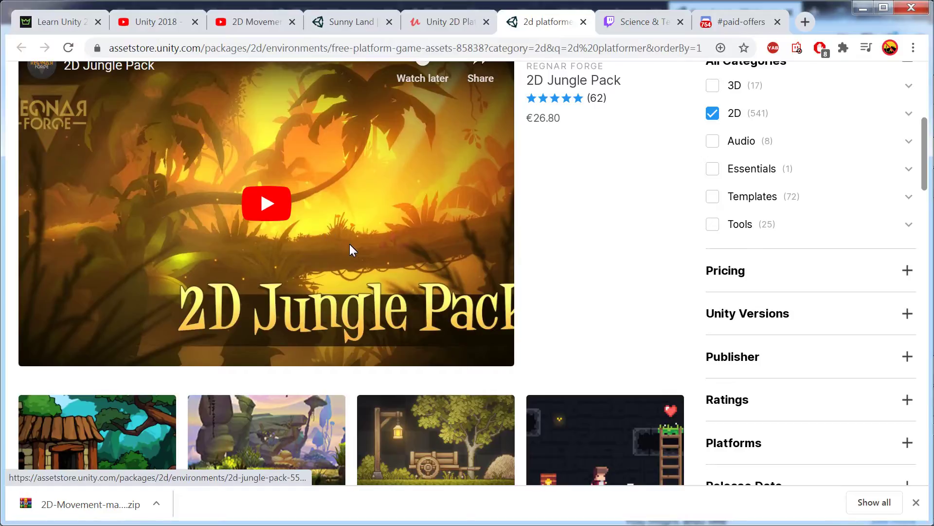
pyautogui.scroll(2, 354, 253)
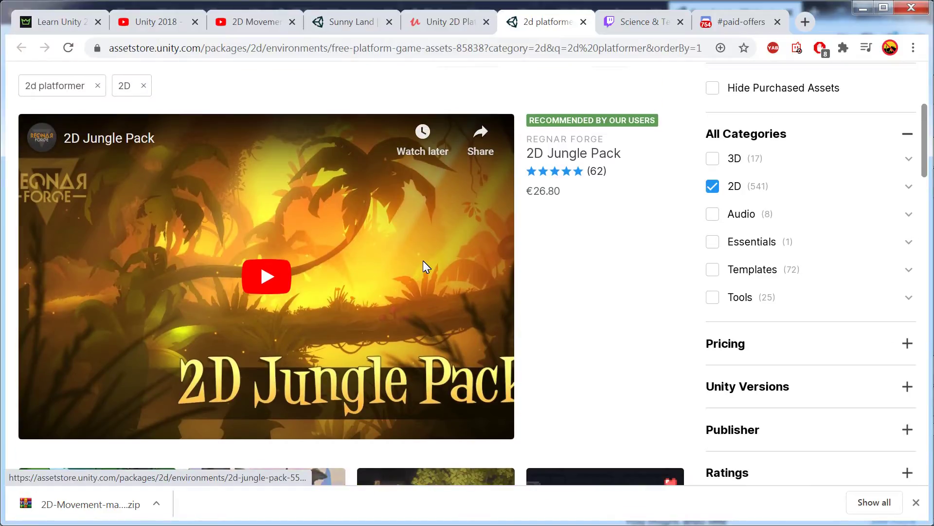
pyautogui.scroll(-3, 423, 263)
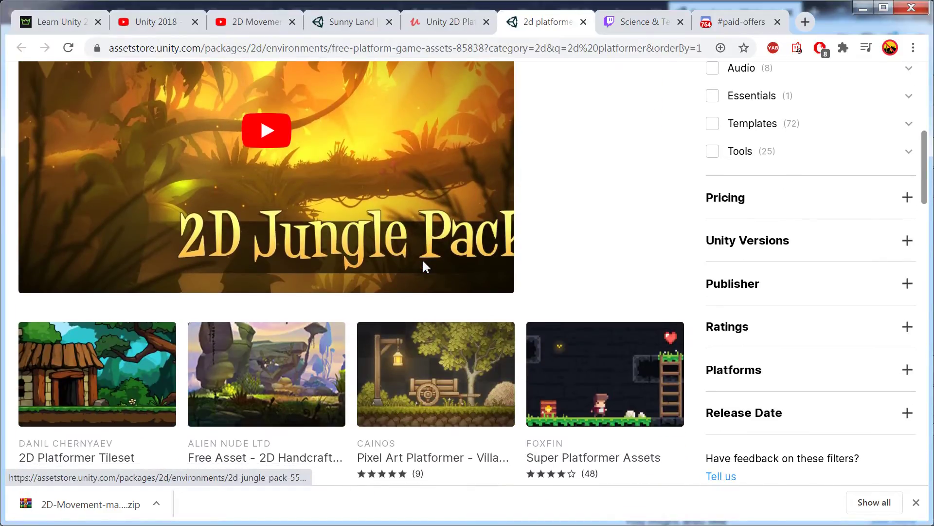
pyautogui.scroll(-2, 422, 266)
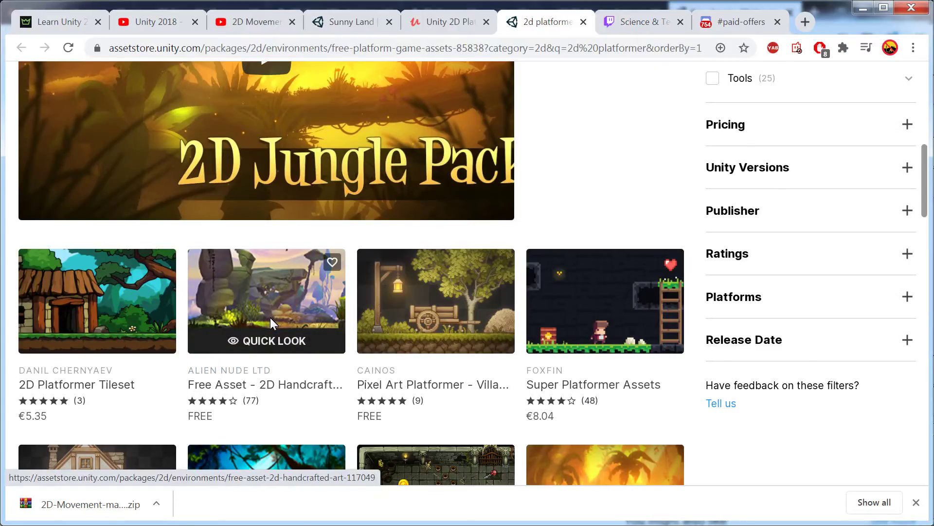
pyautogui.scroll(2, 788, 250)
# Expand the Pricing filter showing the €0–€53 range.
pyautogui.click(800, 203)
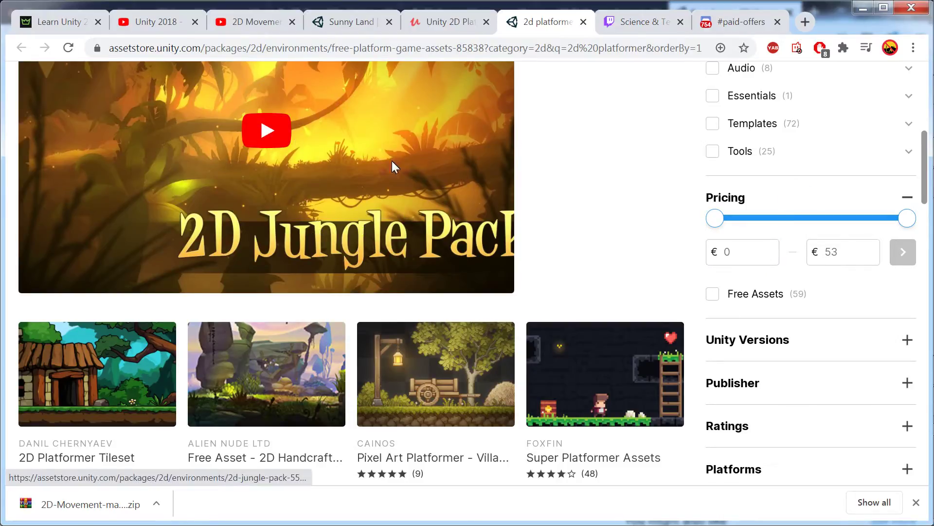
pyautogui.scroll(1, 267, 178)
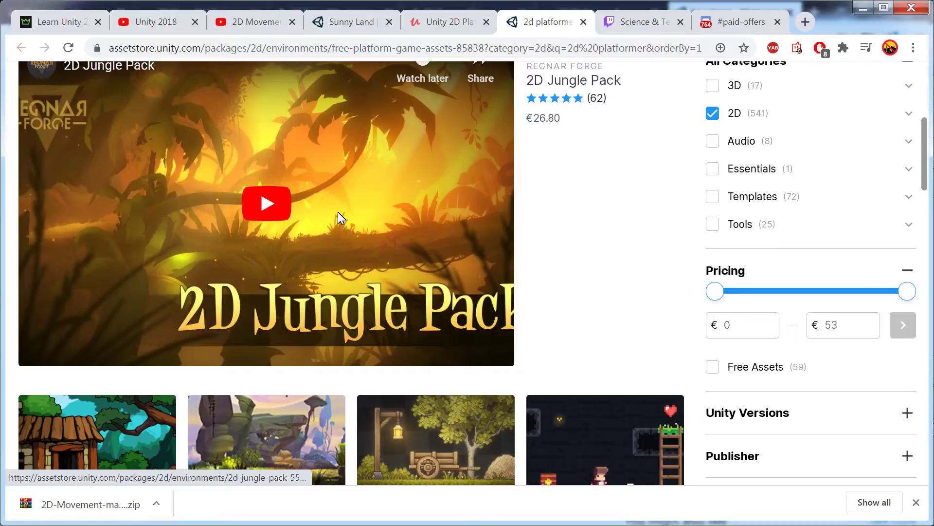
pyautogui.scroll(1, 343, 214)
pyautogui.scroll(-1, 360, 220)
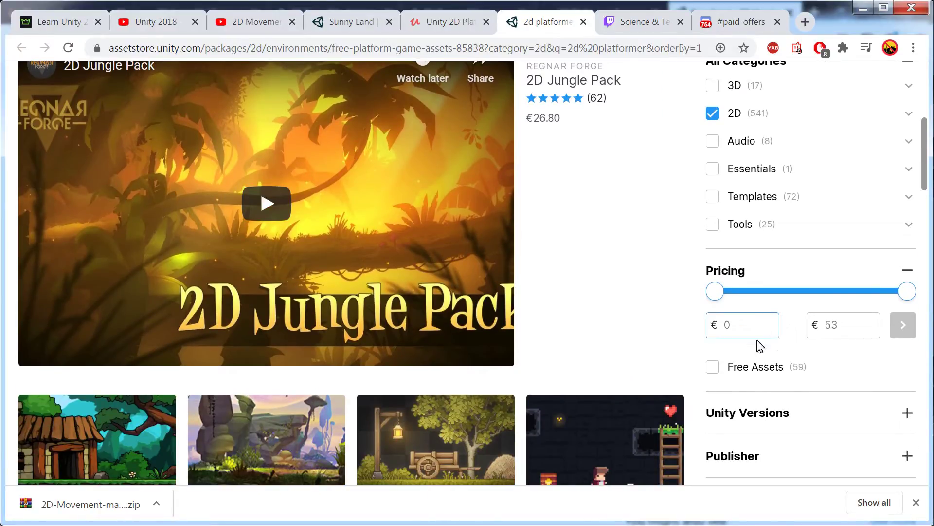
# Tick Free Assets to narrow to 59 free 2D results and scroll through the grid.
pyautogui.click(719, 368)
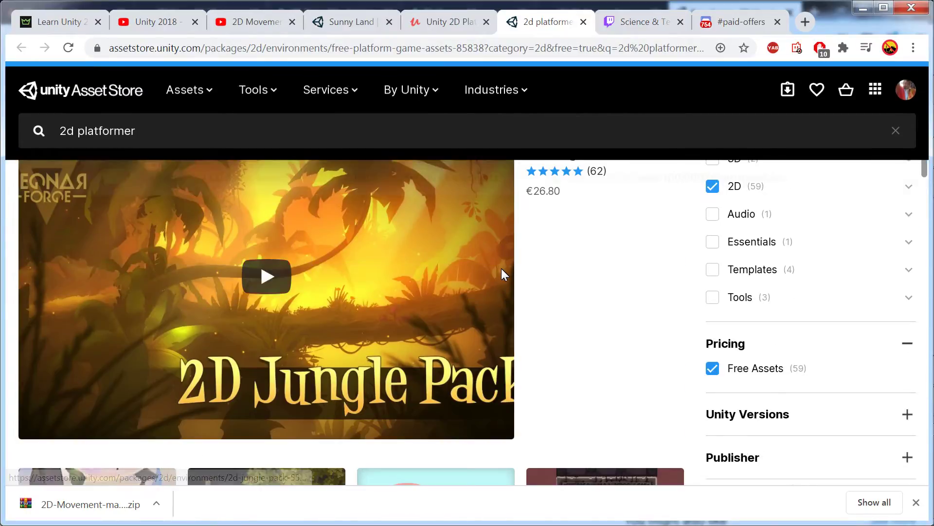
pyautogui.scroll(-5, 513, 305)
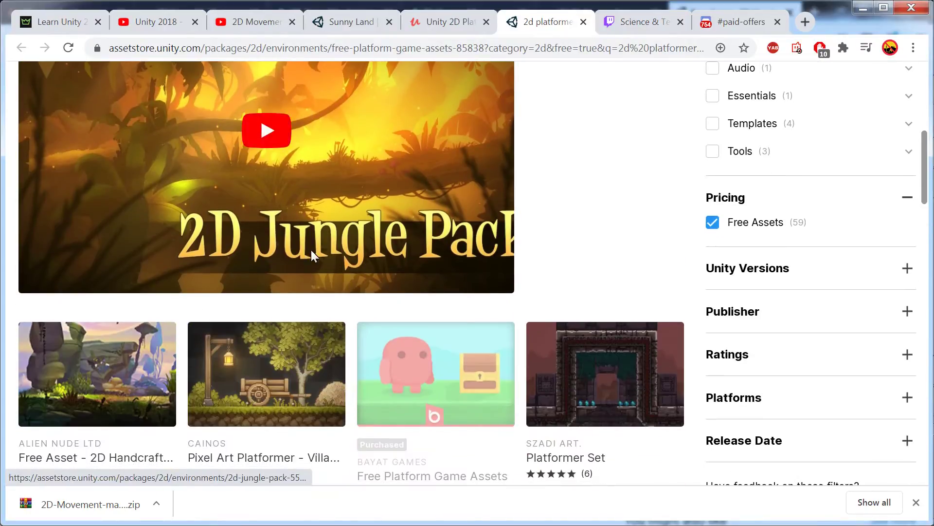
pyautogui.scroll(-2, 303, 282)
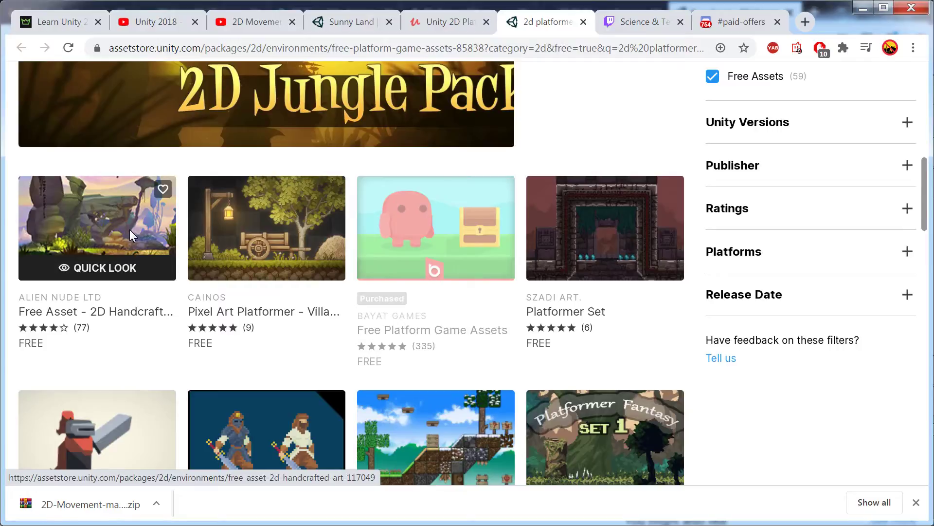
pyautogui.scroll(-2, 130, 233)
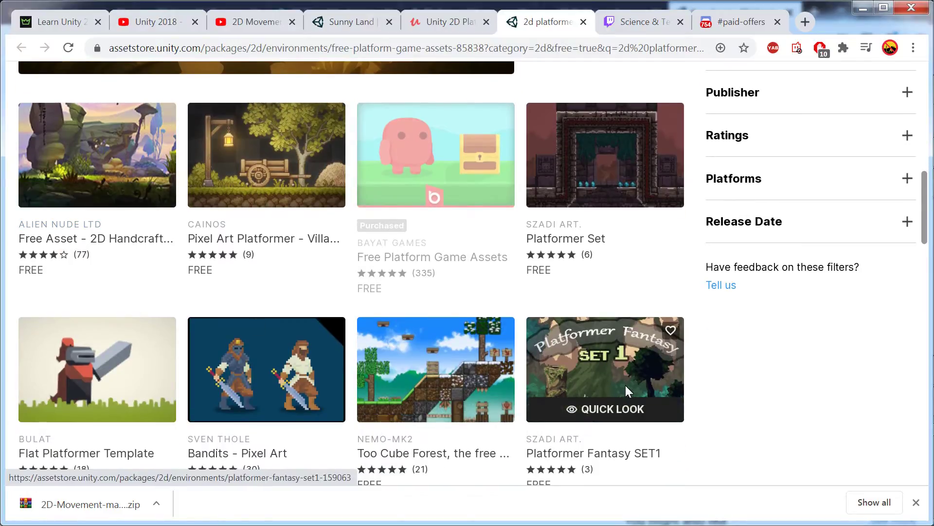
pyautogui.scroll(-4, 311, 309)
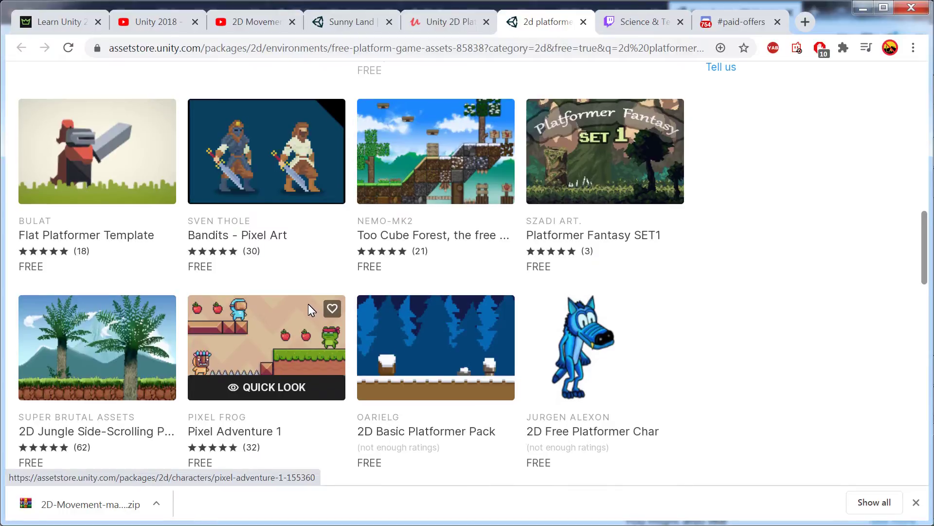
pyautogui.scroll(8, 308, 304)
# Open the Free Asset - 2D Handcrafted Art page, then return to and scroll the filtered results.
pyautogui.click(85, 356)
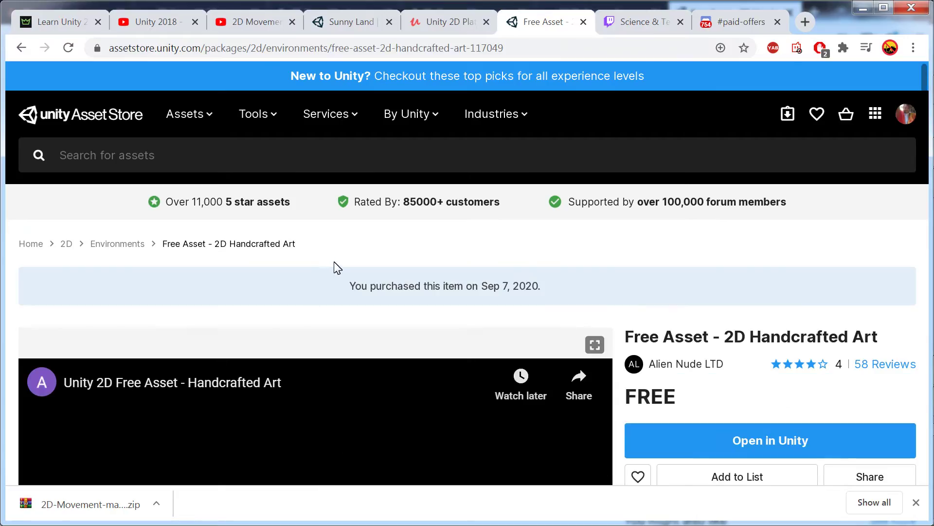
pyautogui.scroll(-6, 352, 251)
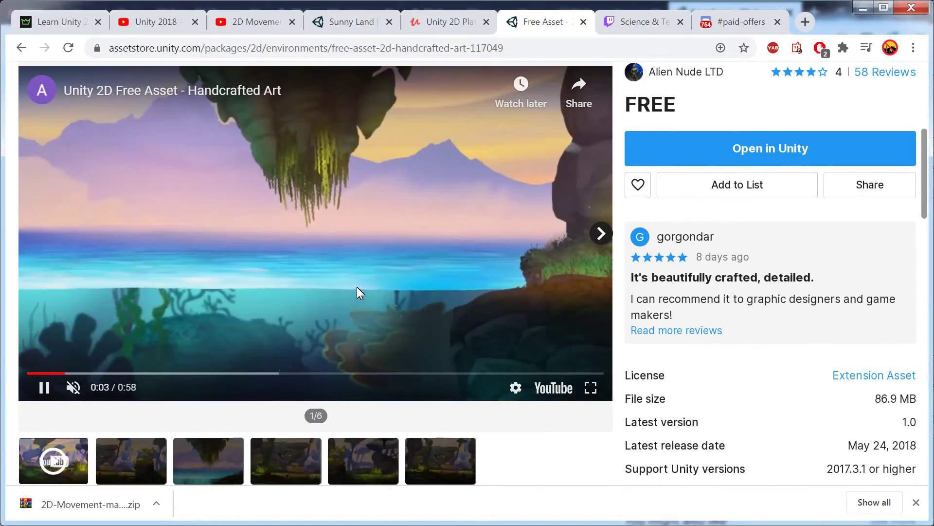
pyautogui.click(21, 47)
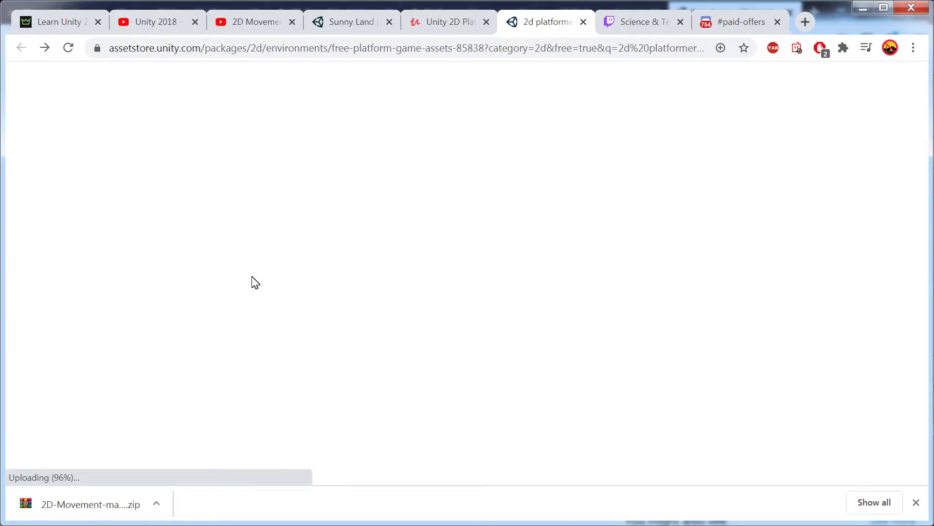
pyautogui.scroll(-15, 261, 280)
pyautogui.scroll(-2, 261, 277)
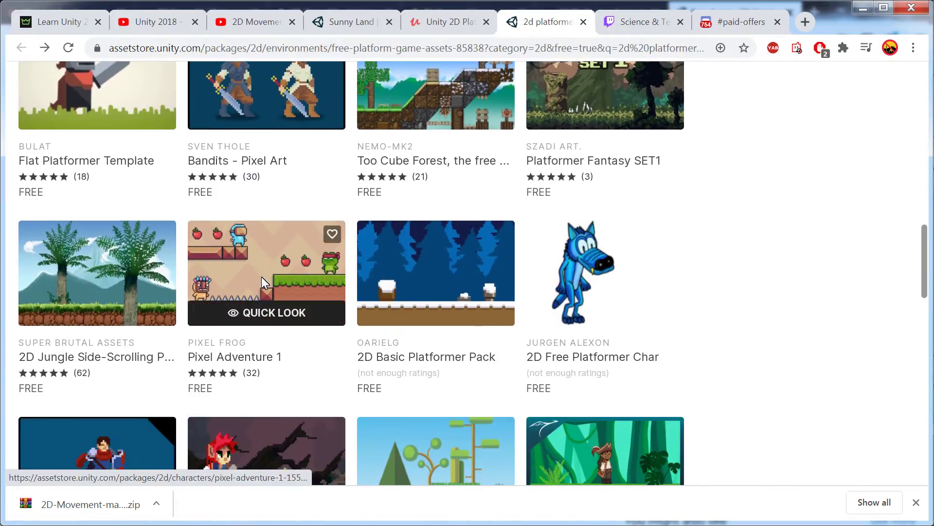
pyautogui.scroll(-2, 262, 277)
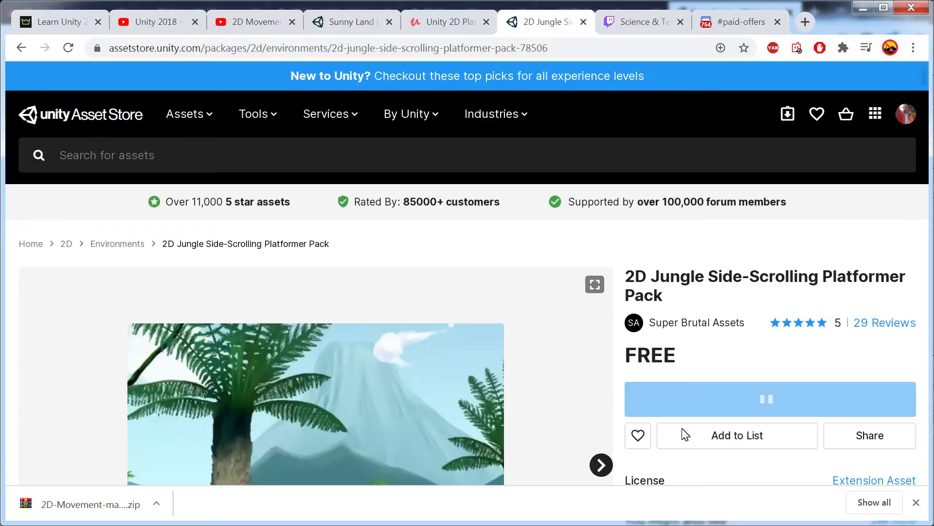
pyautogui.scroll(-2, 535, 300)
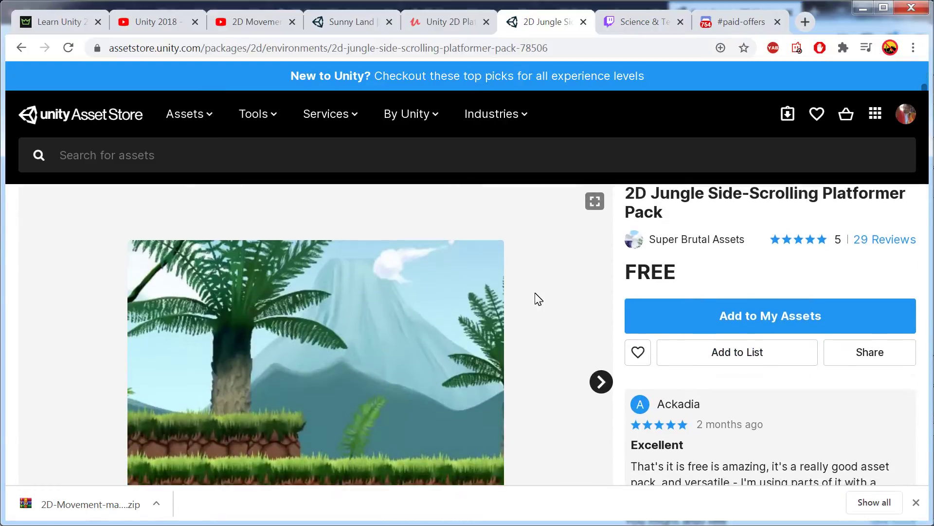
pyautogui.scroll(-5, 536, 294)
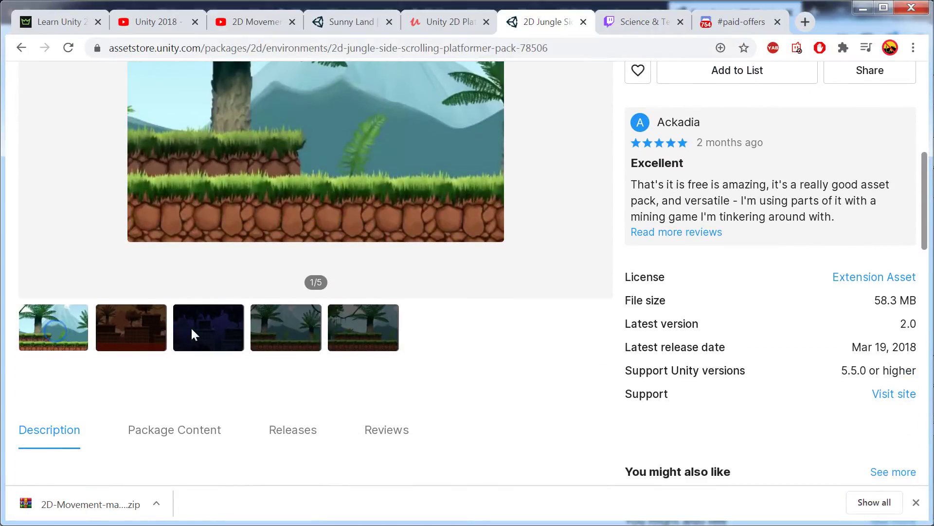
pyautogui.scroll(5, 306, 308)
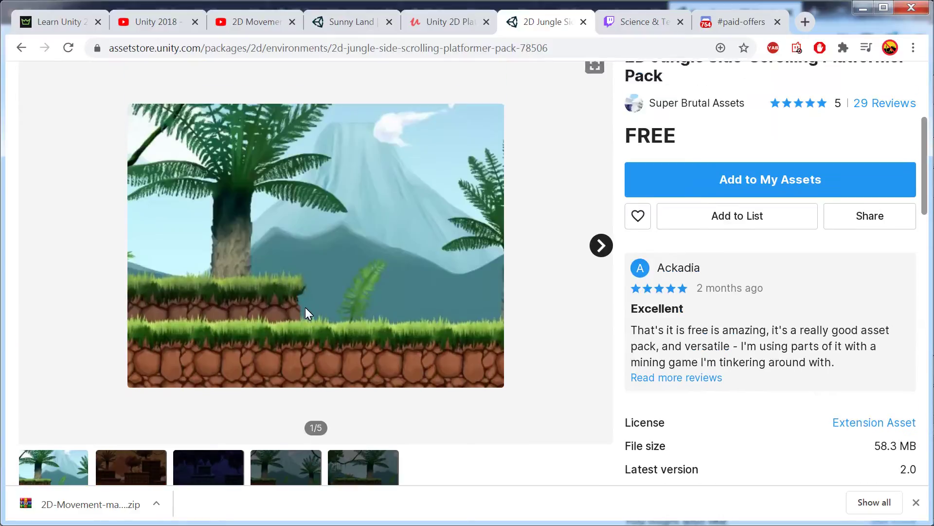
pyautogui.scroll(-3, 292, 341)
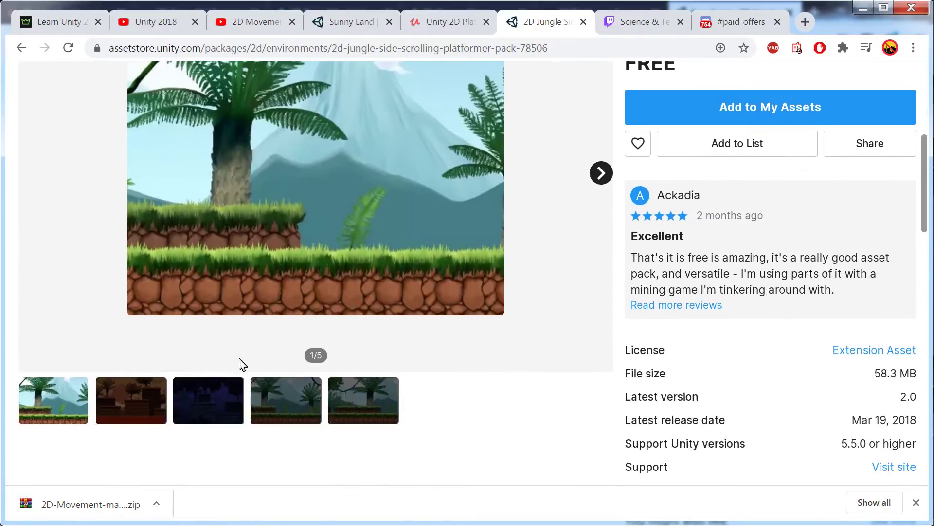
# Browse gallery images: the brown jungle and fifth images, then the bundle's third and snowy fourth previews.
pyautogui.click(142, 391)
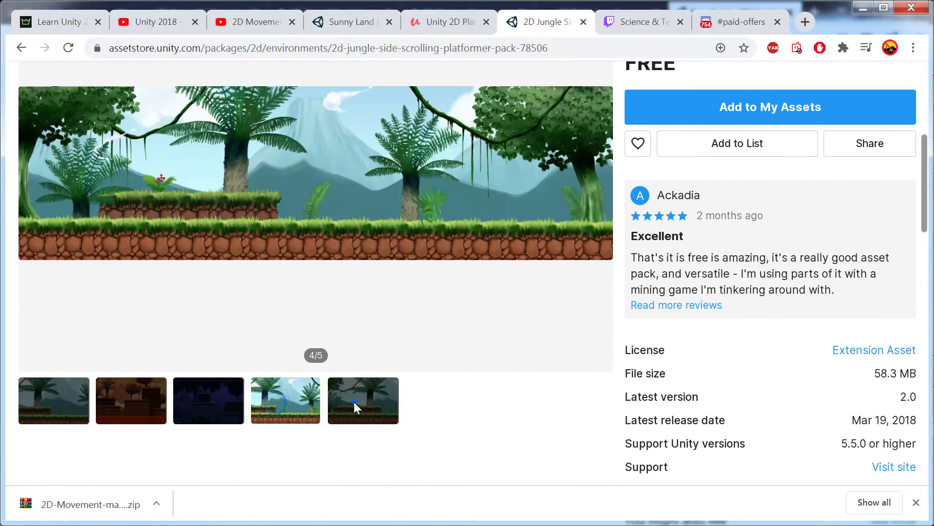
pyautogui.click(354, 404)
pyautogui.scroll(2, 438, 343)
pyautogui.scroll(-7, 439, 343)
pyautogui.scroll(-1, 288, 333)
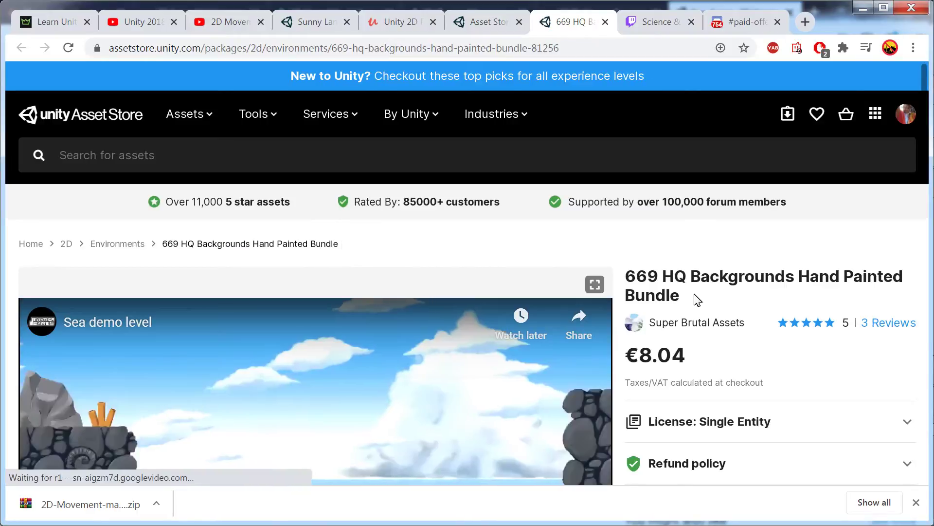
pyautogui.scroll(-3, 441, 319)
pyautogui.scroll(-6, 440, 317)
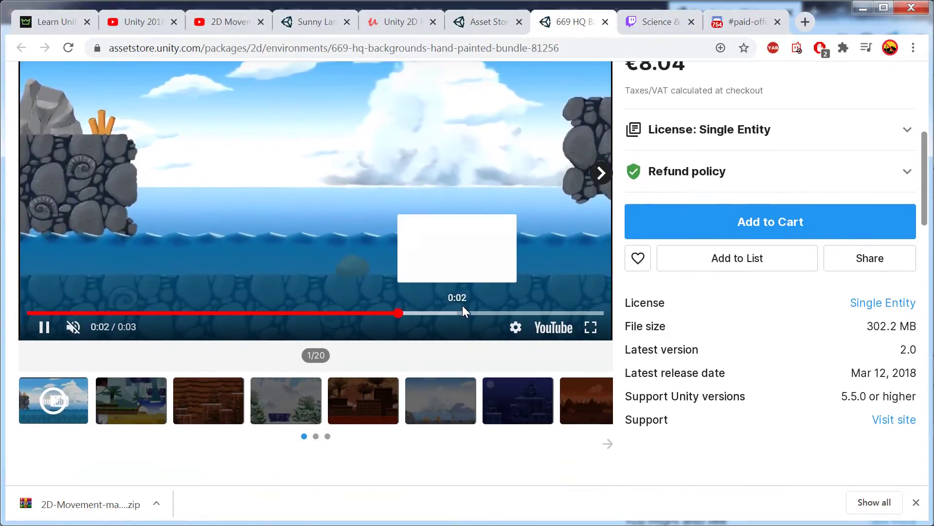
pyautogui.click(211, 261)
pyautogui.click(288, 253)
# Close the 669 HQ bundle tab and reopen its page through the new store site link.
pyautogui.scroll(6, 365, 306)
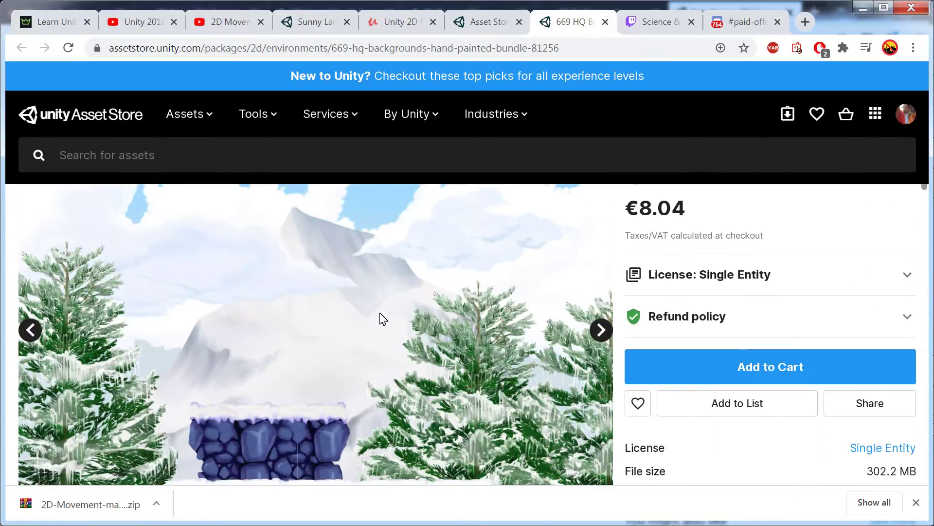
pyautogui.scroll(-5, 381, 316)
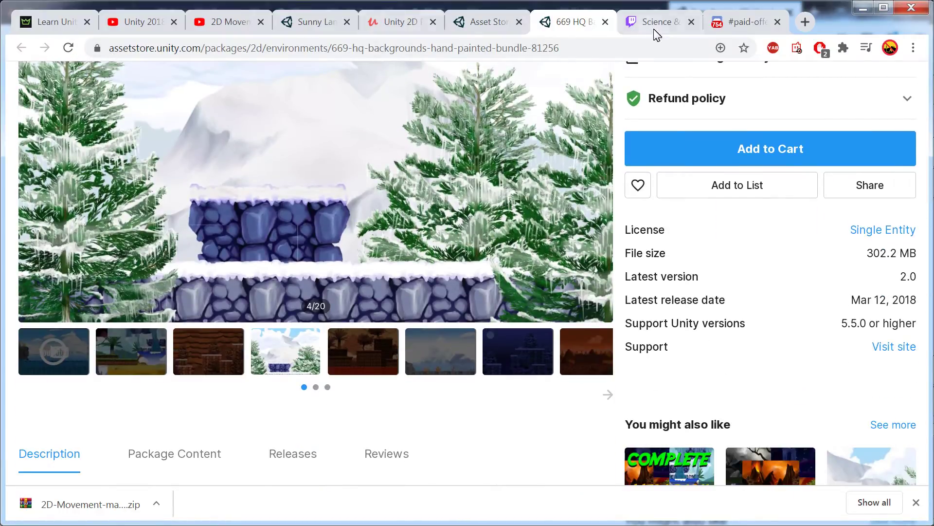
pyautogui.click(603, 22)
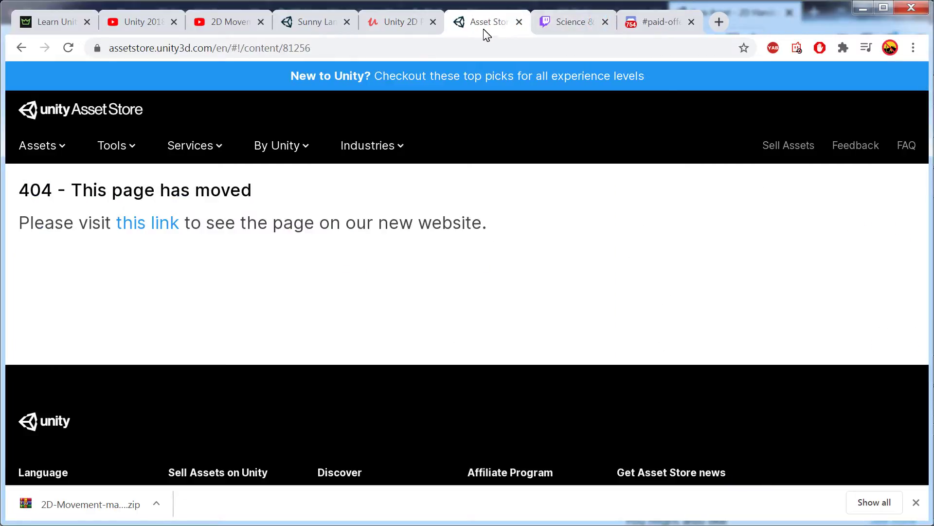
pyautogui.click(163, 221)
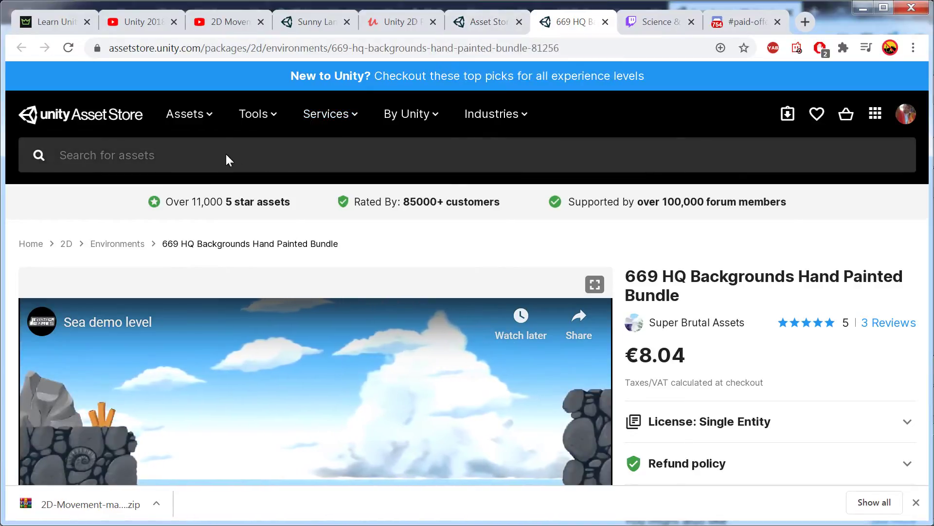
# Rerun the recent '2d platformer' asset search.
pyautogui.click(181, 158)
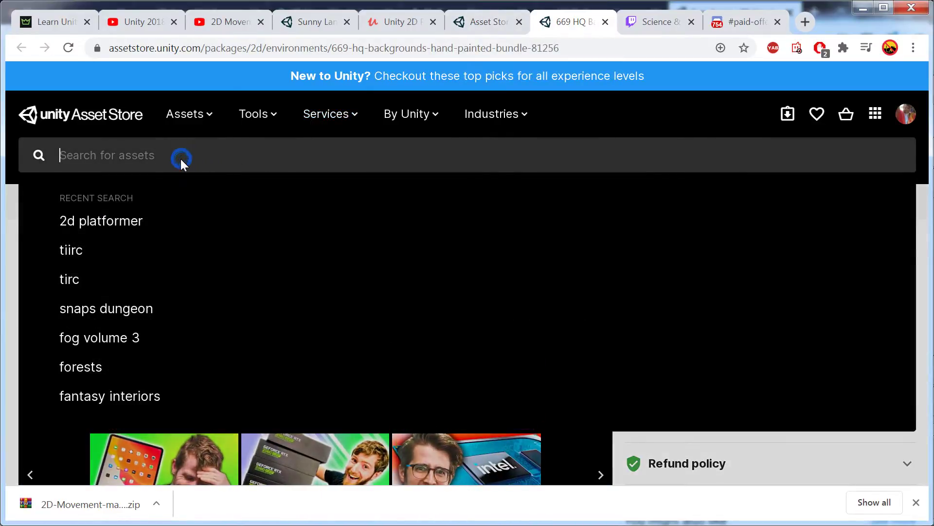
pyautogui.press('Down')
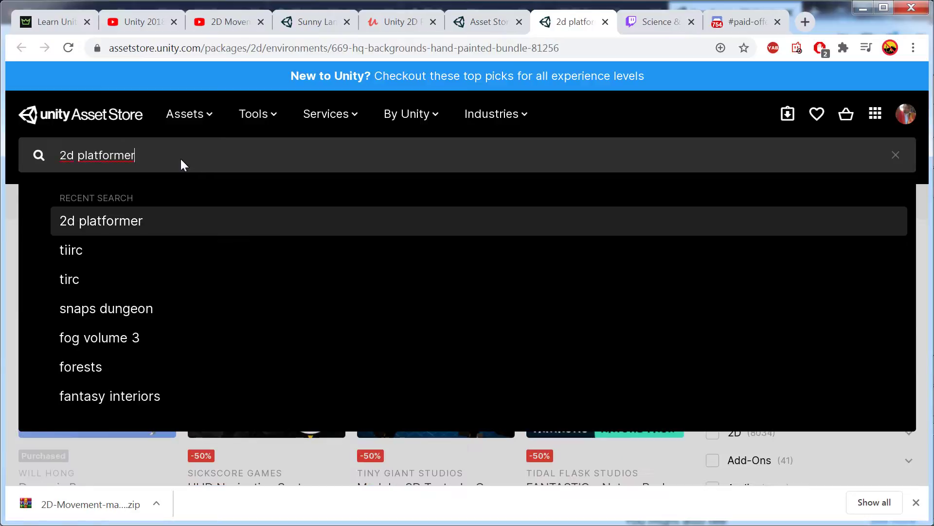
pyautogui.click(130, 219)
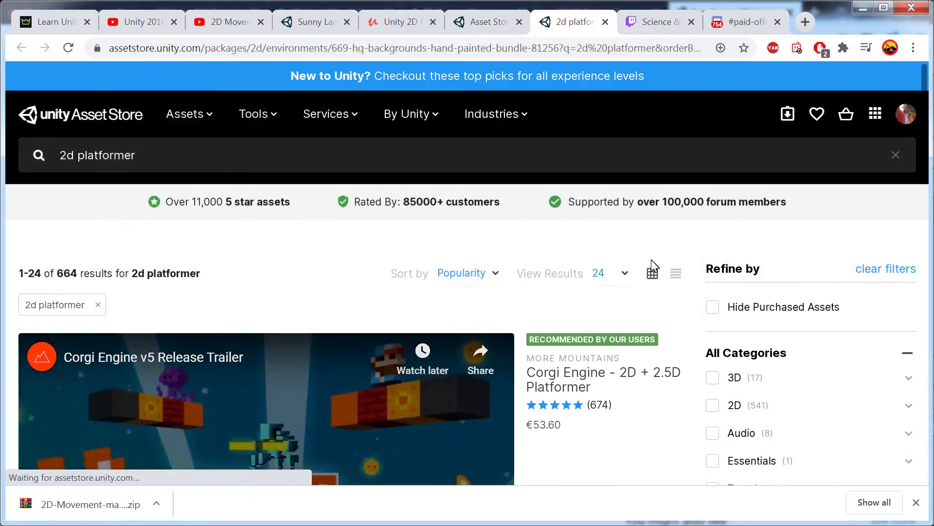
pyautogui.scroll(-4, 739, 292)
pyautogui.scroll(1, 741, 281)
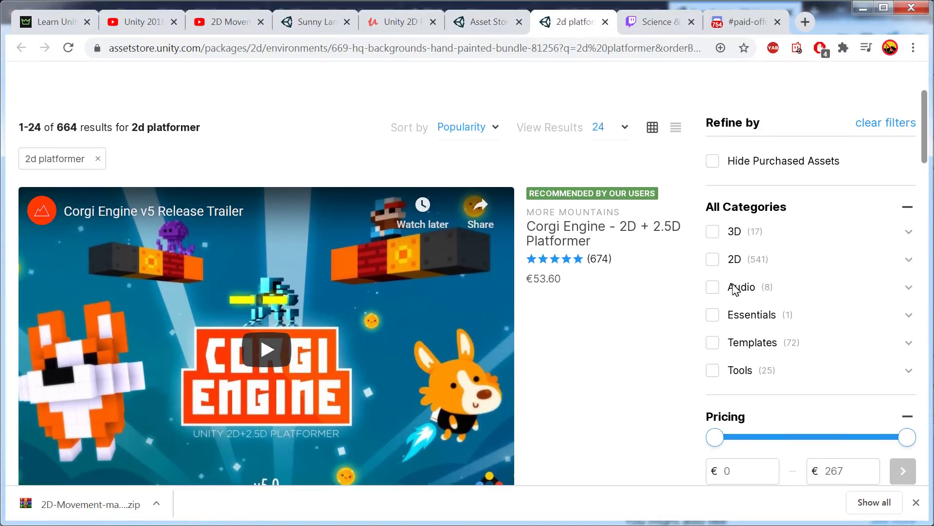
# Limit the search results to the 2D category.
pyautogui.click(714, 259)
pyautogui.scroll(-5, 671, 302)
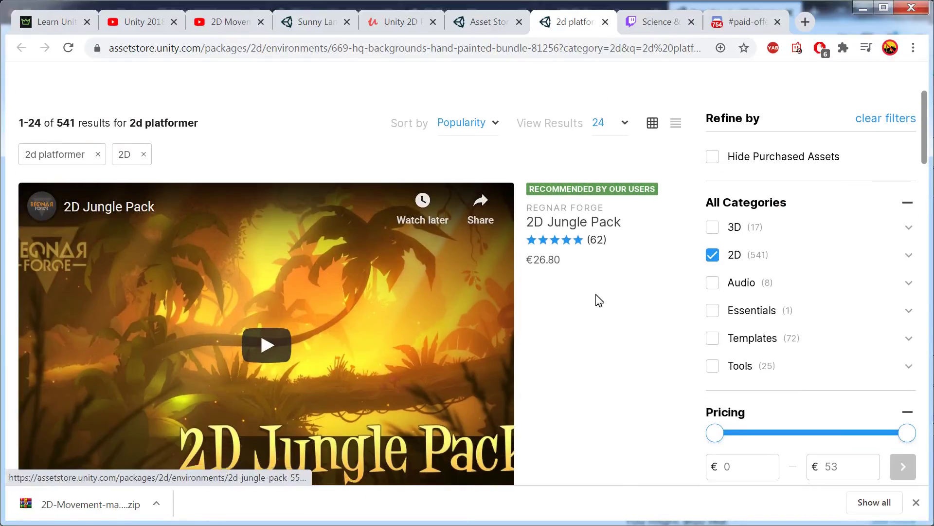
pyautogui.scroll(-3, 574, 294)
pyautogui.scroll(-2, 411, 275)
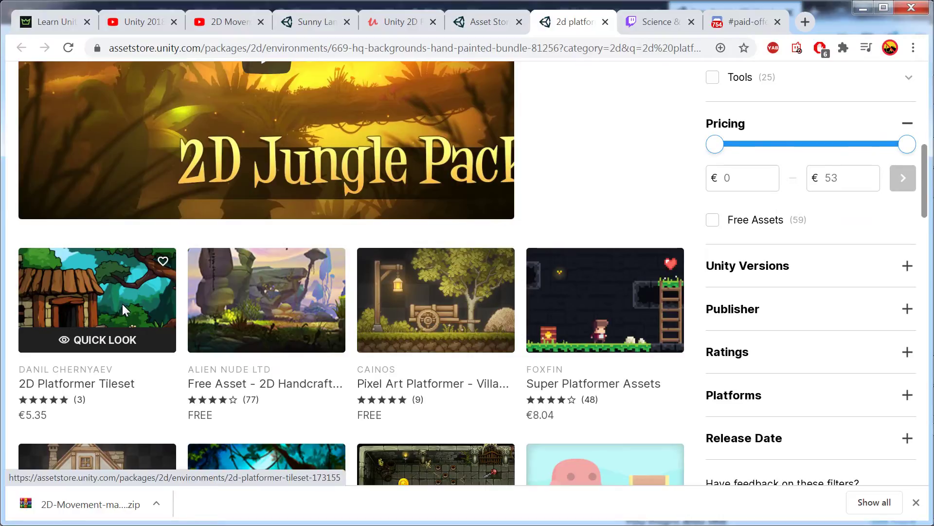
pyautogui.scroll(-5, 122, 303)
pyautogui.scroll(1, 108, 253)
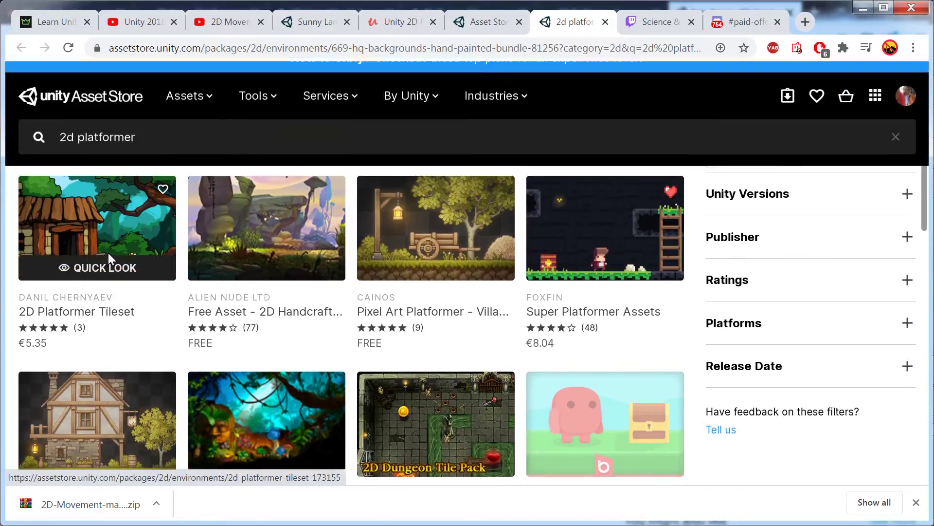
pyautogui.scroll(3, 779, 314)
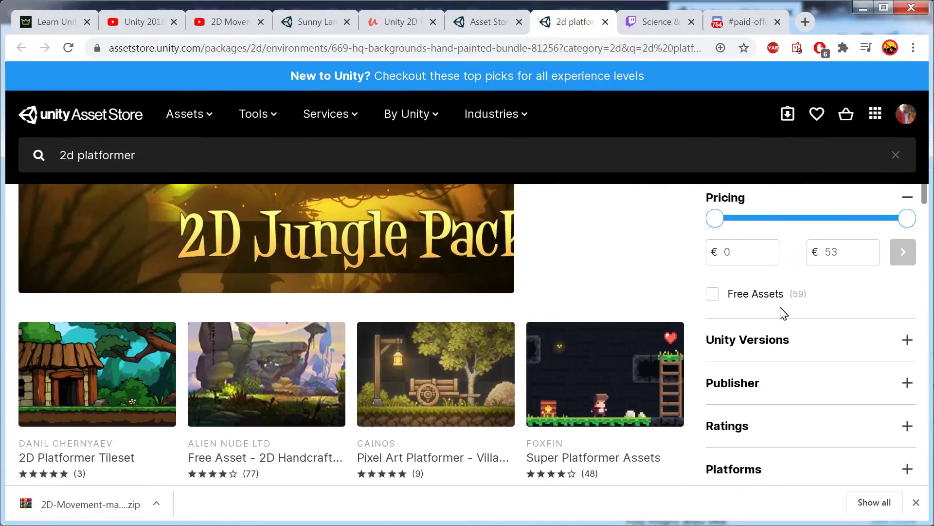
pyautogui.scroll(3, 783, 314)
pyautogui.scroll(-3, 782, 313)
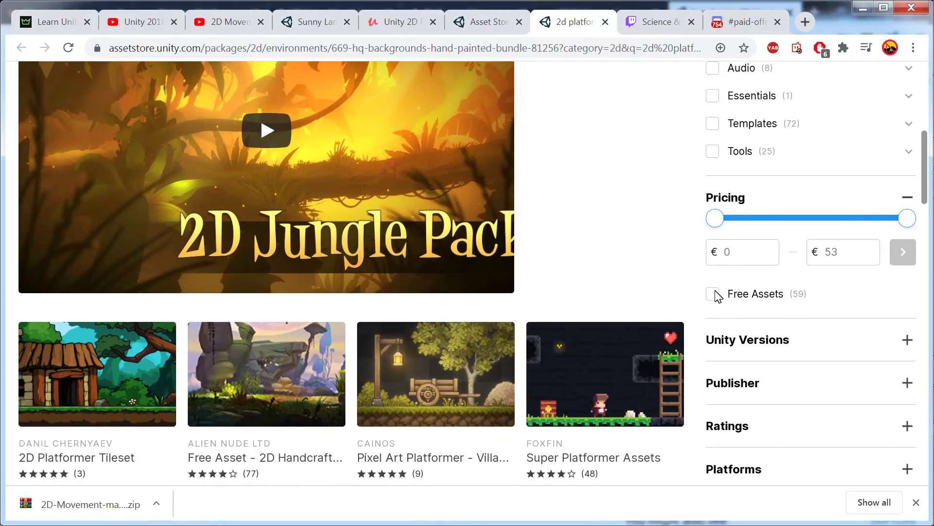
# Keep only free assets and scroll the three pages of results.
pyautogui.click(713, 294)
pyautogui.scroll(-10, 319, 292)
pyautogui.scroll(1, 306, 284)
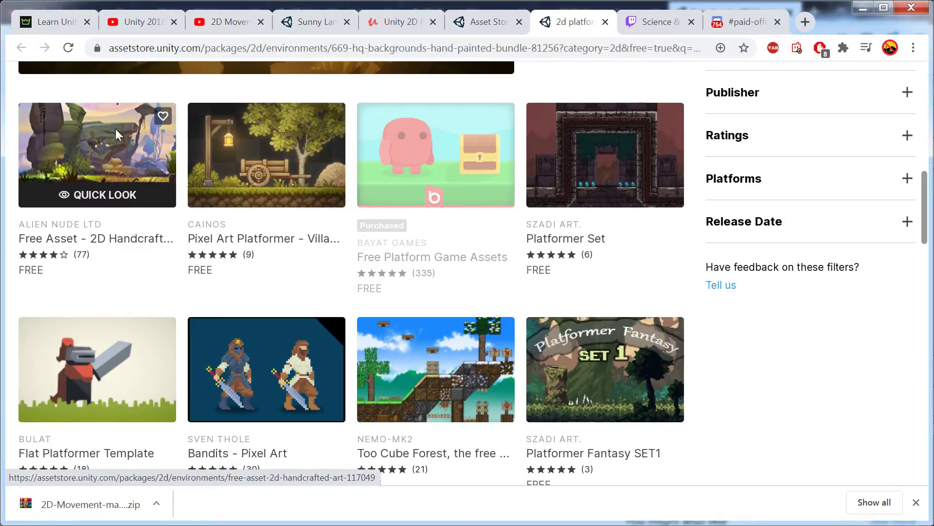
pyautogui.scroll(-6, 411, 282)
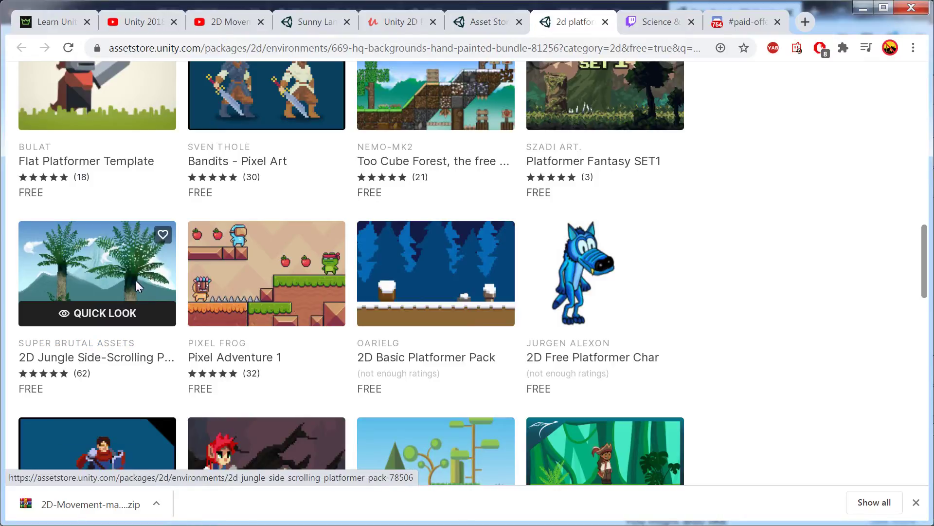
pyautogui.scroll(-5, 574, 292)
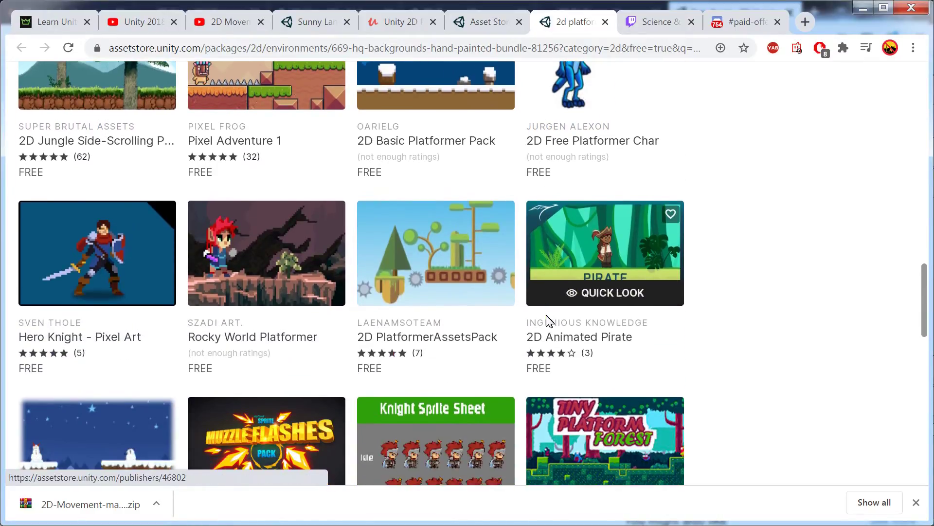
pyautogui.scroll(-7, 546, 315)
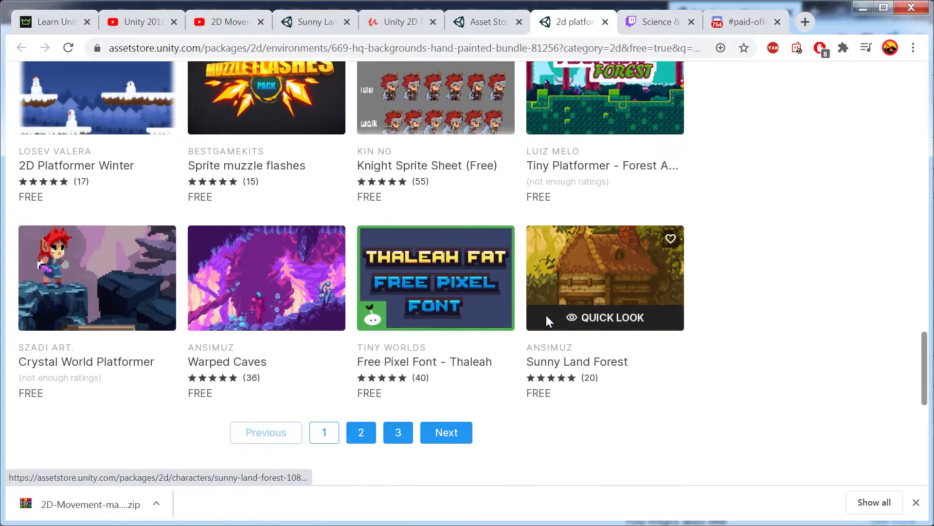
pyautogui.scroll(10, 546, 314)
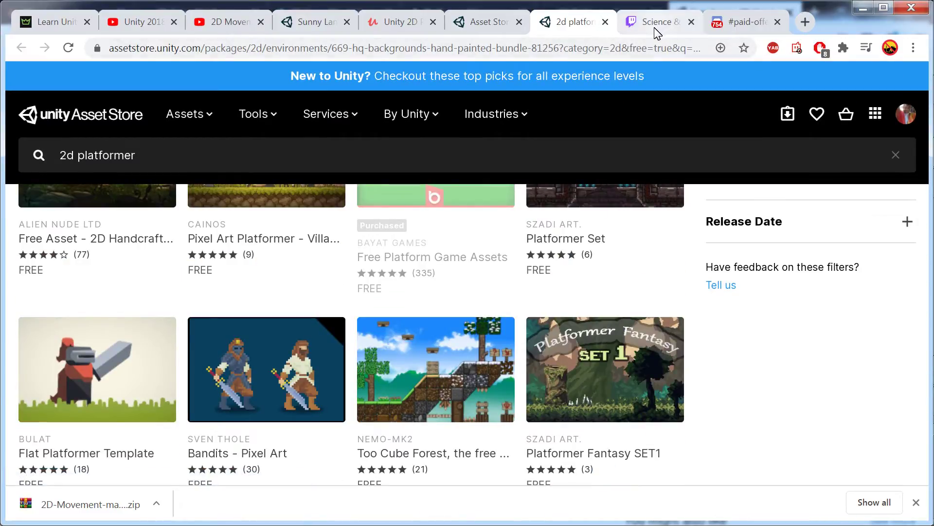
# Close the broken 404 Asset Store tab in Chrome.
pyautogui.click(492, 22)
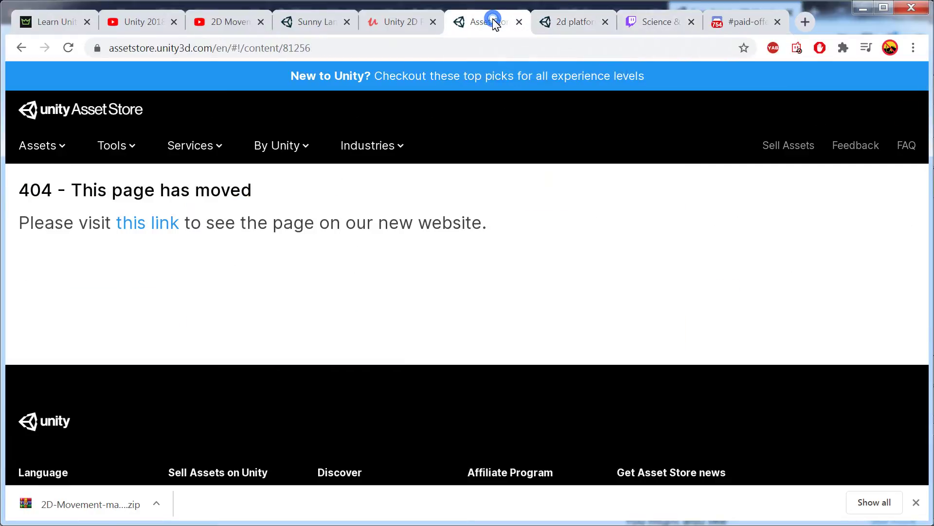
pyautogui.click(519, 22)
pyautogui.click(392, 22)
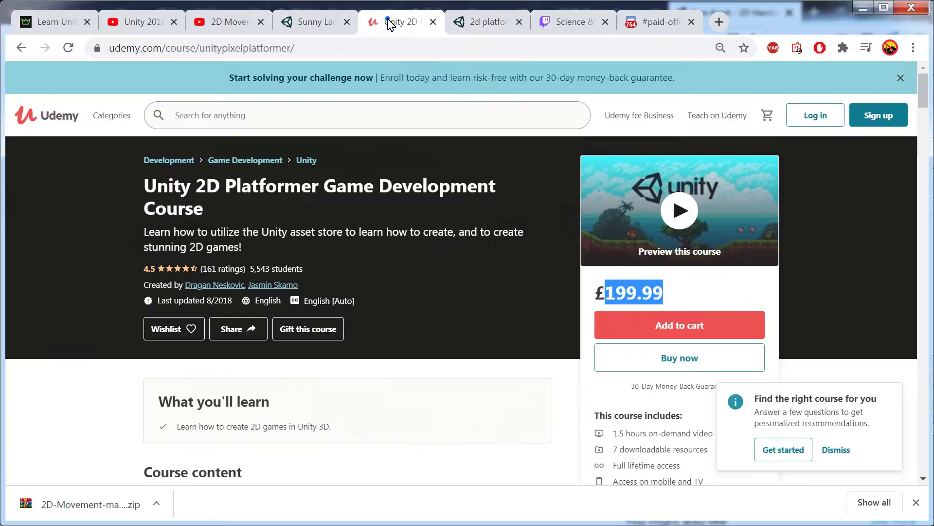
# Look over the Sunny Land, 2D Movement, Unity 2018 and Learn Unity 2D tabs.
pyautogui.click(323, 25)
pyautogui.click(219, 22)
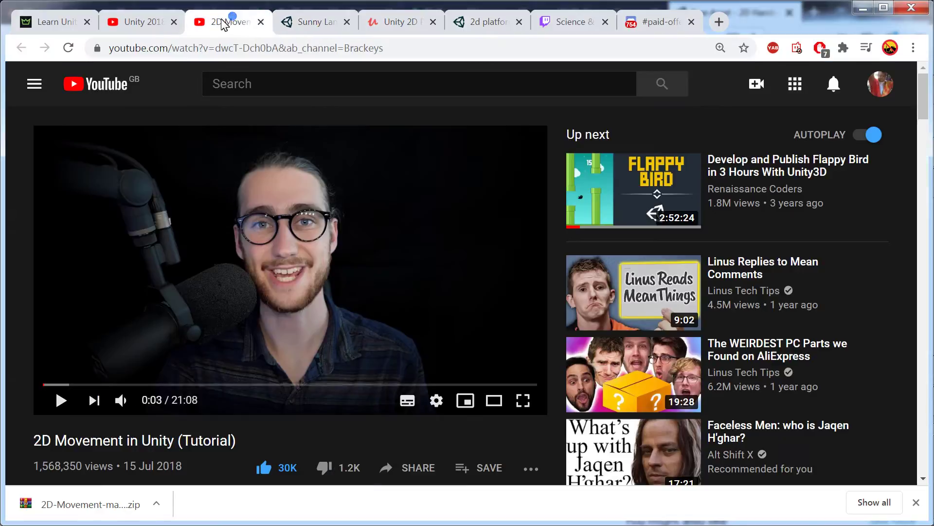
pyautogui.click(135, 22)
pyautogui.click(54, 21)
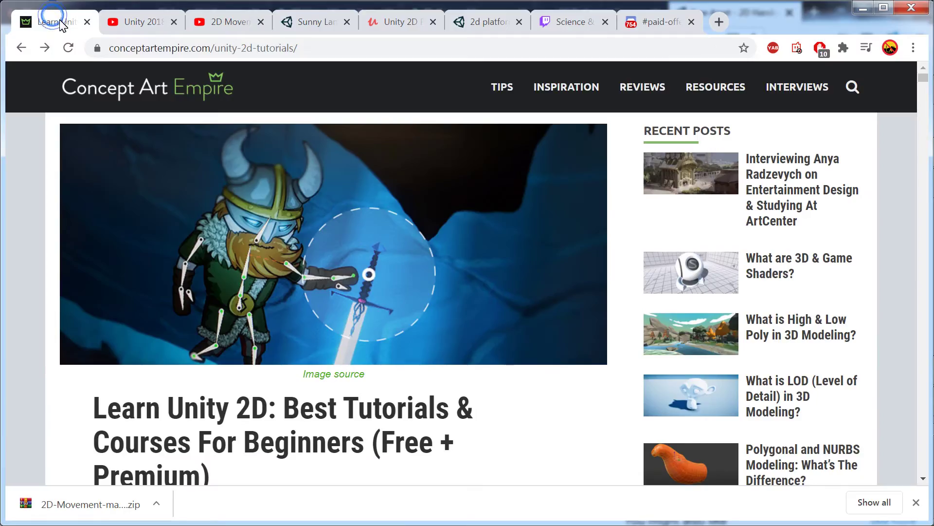
pyautogui.scroll(-5, 311, 281)
pyautogui.scroll(5, 317, 282)
# Revisit the Unity 2018, 2D Movement, Sunny Land and Udemy course tabs.
pyautogui.click(156, 24)
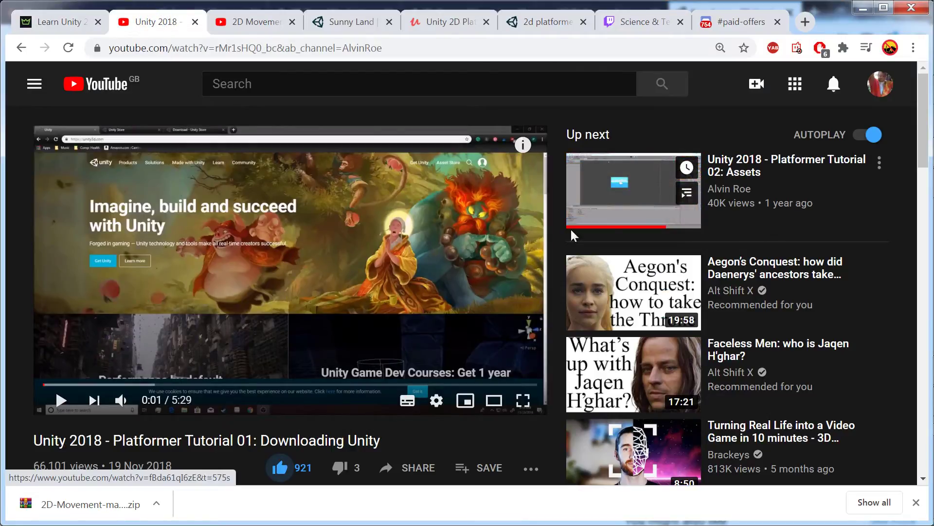
pyautogui.click(257, 22)
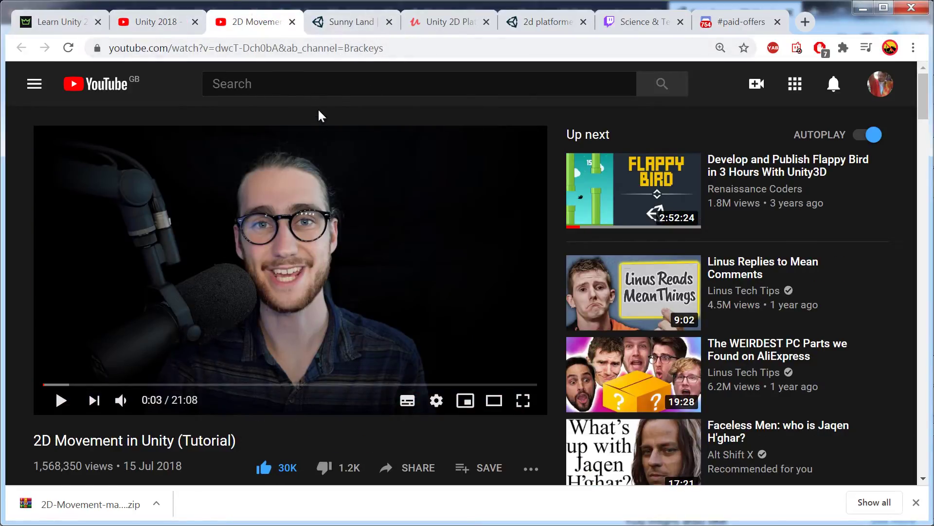
pyautogui.click(348, 21)
pyautogui.scroll(-3, 524, 348)
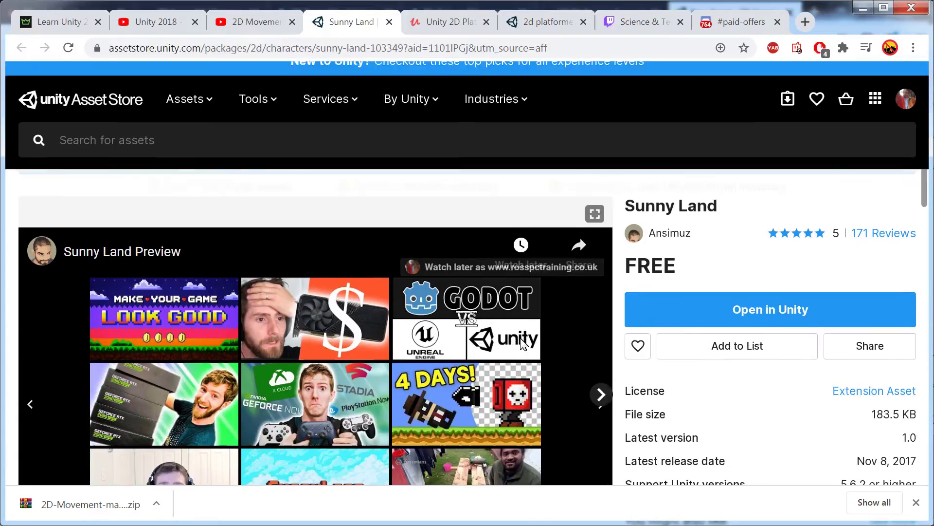
pyautogui.scroll(-3, 520, 338)
pyautogui.scroll(6, 520, 337)
pyautogui.click(450, 24)
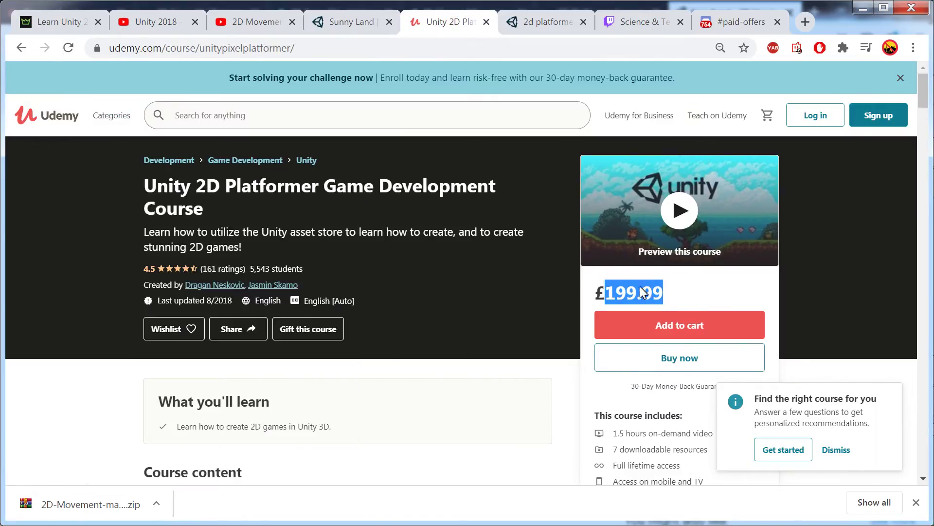
# Move the 2d platformer results tab before Udemy and show Twitch's Science & Technology directory.
pyautogui.click(540, 24)
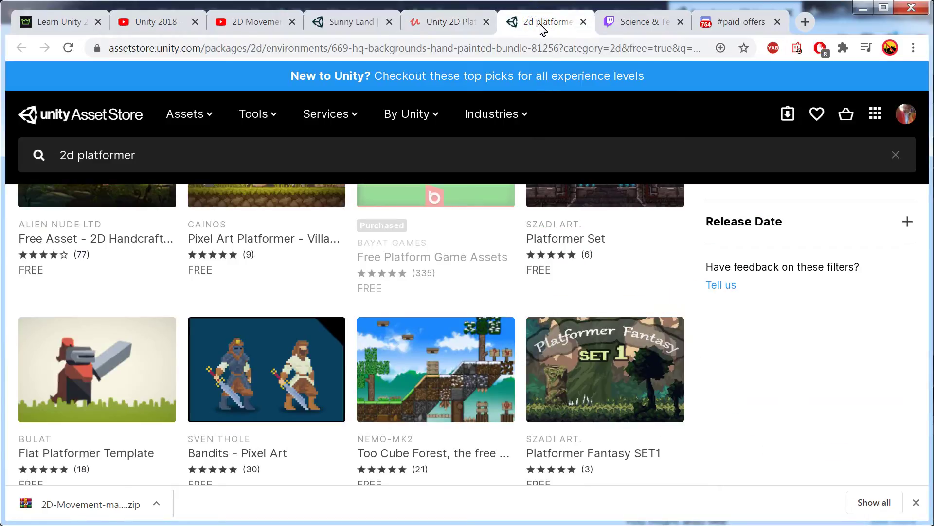
pyautogui.moveTo(540, 24); pyautogui.dragTo(445, 24)
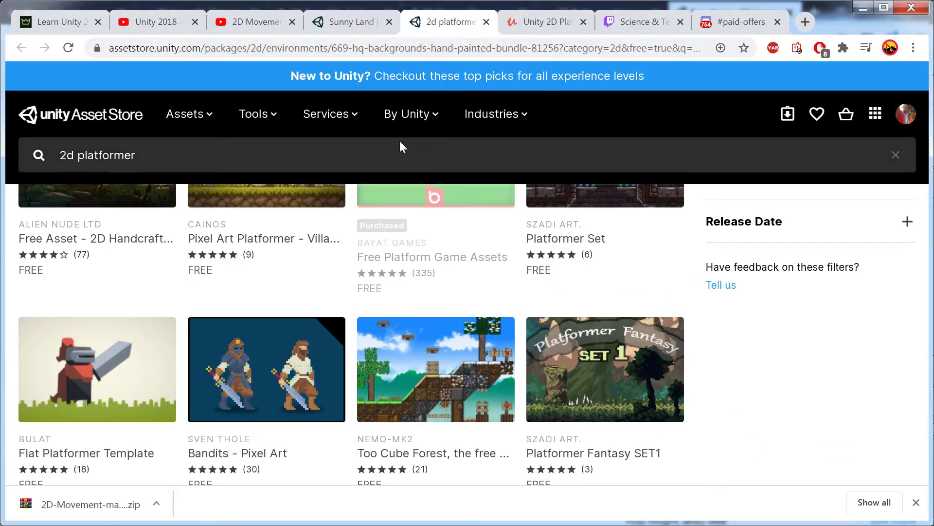
pyautogui.scroll(6, 590, 267)
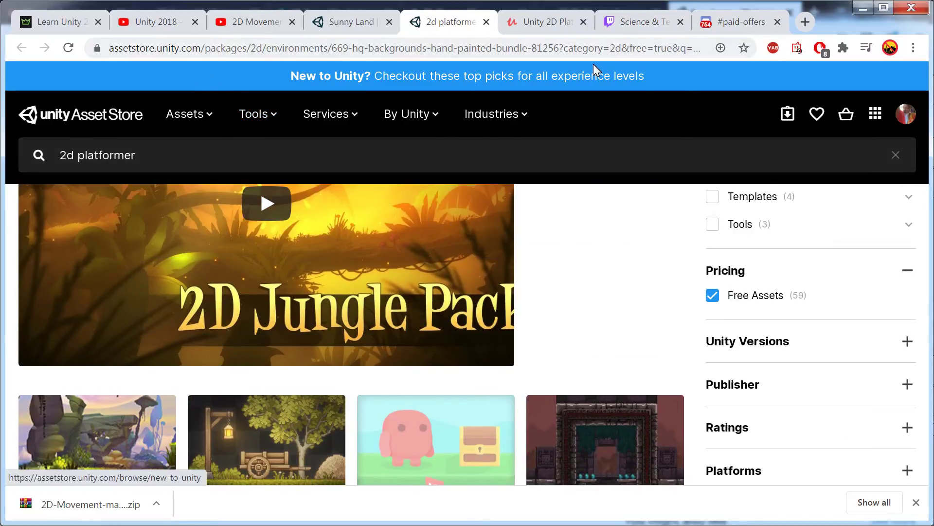
pyautogui.click(553, 26)
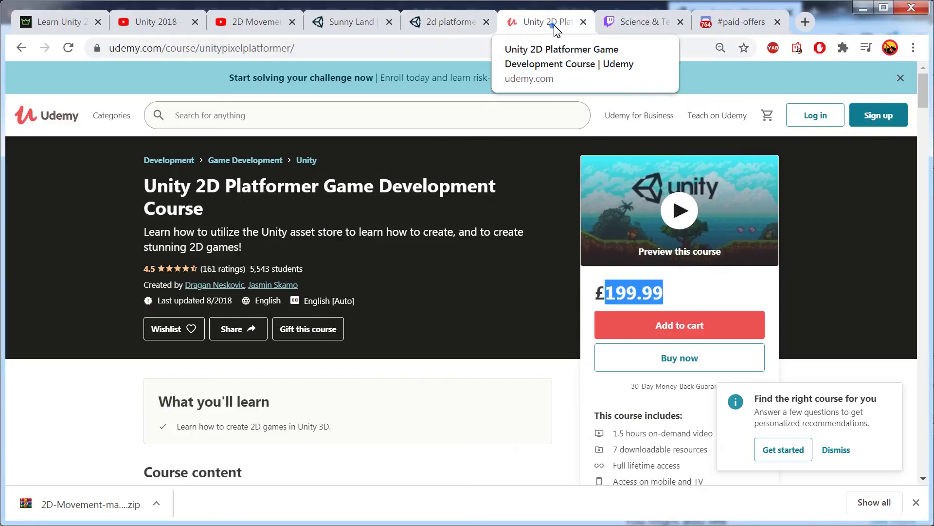
pyautogui.click(637, 22)
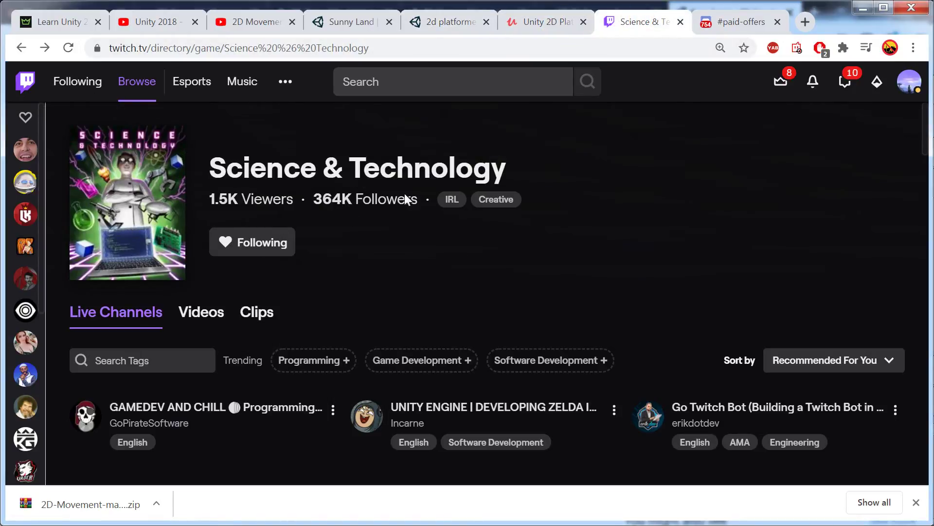
# Scroll through Twitch's Science & Technology channels.
pyautogui.scroll(-7, 534, 265)
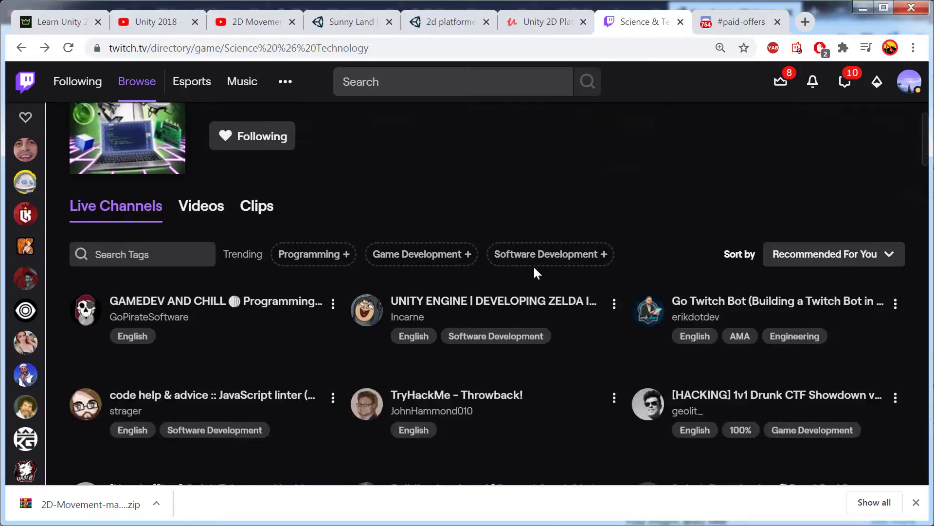
pyautogui.scroll(7, 534, 265)
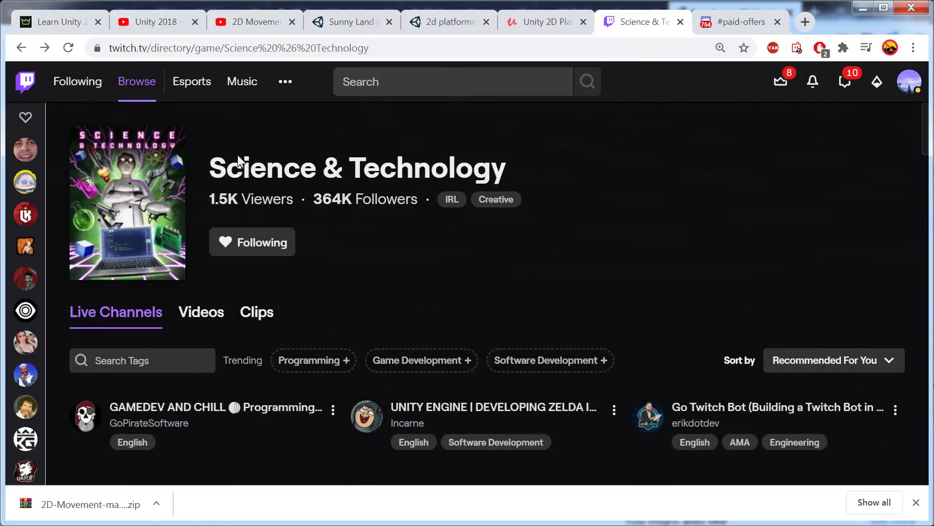
pyautogui.scroll(-3, 412, 288)
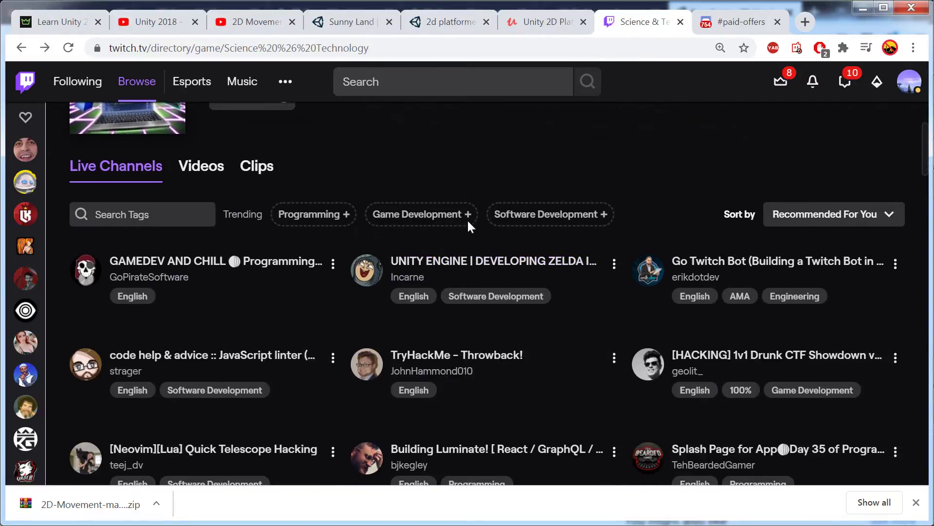
pyautogui.scroll(3, 473, 219)
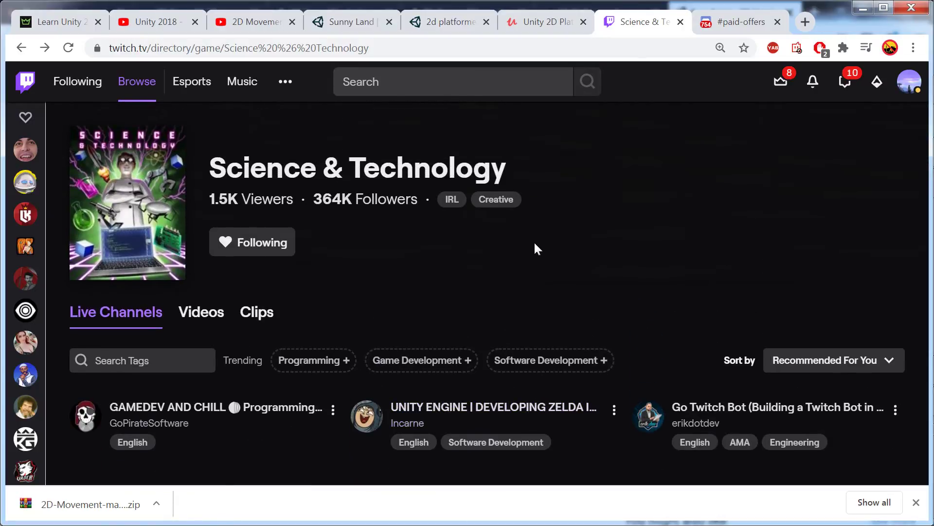
pyautogui.scroll(-2, 198, 286)
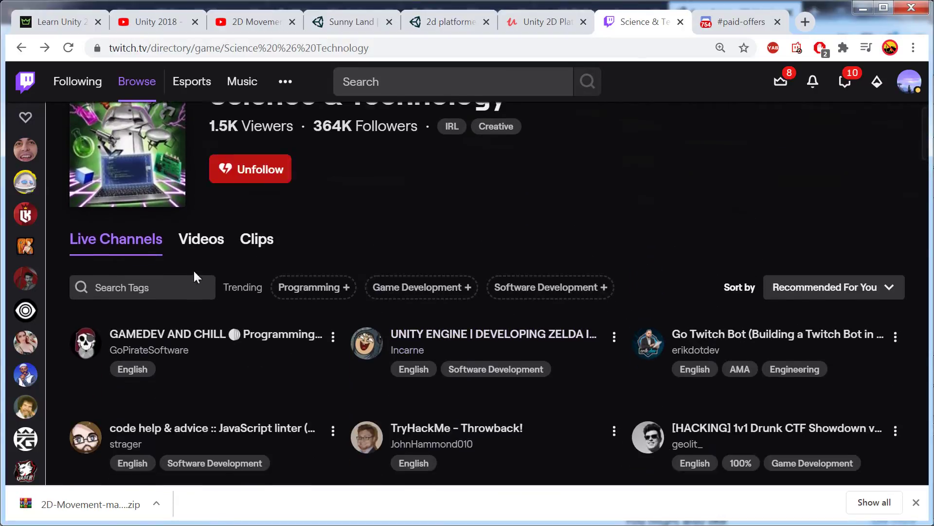
pyautogui.scroll(2, 600, 267)
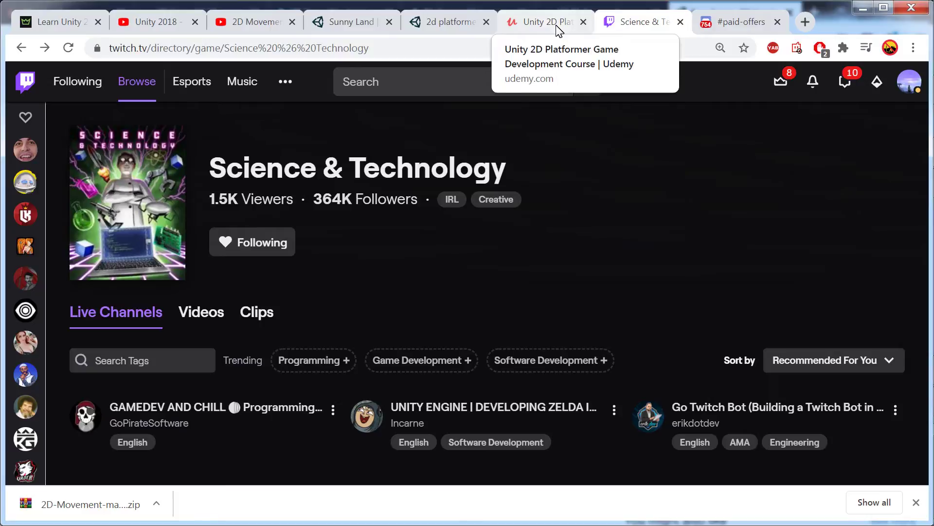
# Flip between the Udemy course and Twitch tabs, end on the Asset Store tab, and Alt+Tab.
pyautogui.click(247, 21)
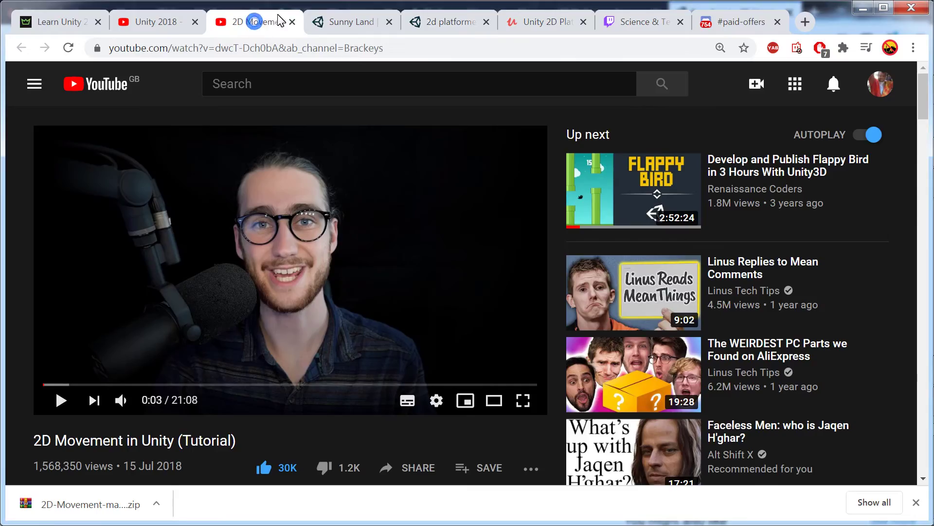
pyautogui.click(531, 21)
pyautogui.click(625, 22)
pyautogui.click(551, 23)
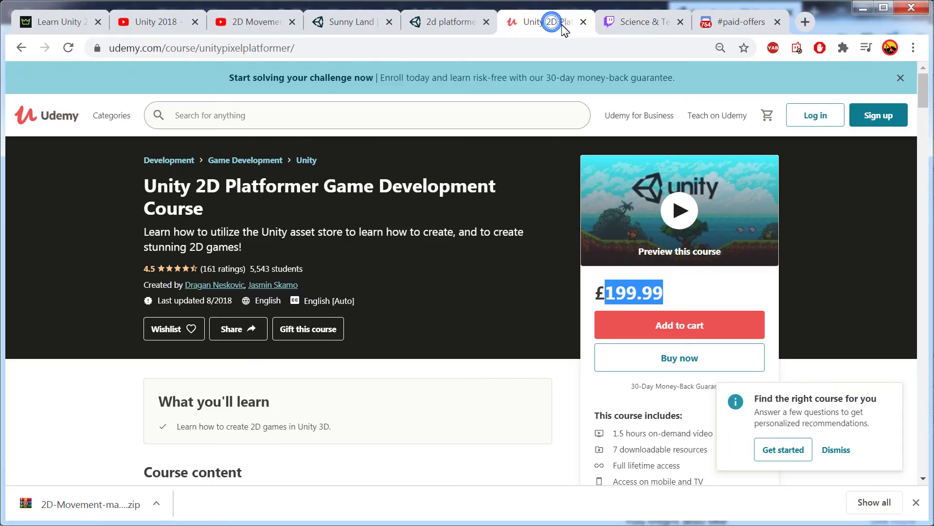
pyautogui.click(645, 22)
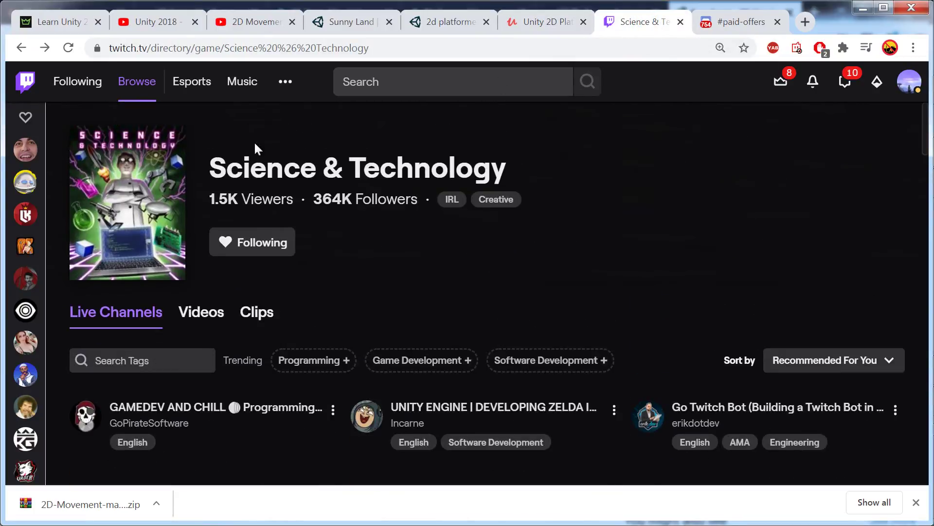
pyautogui.click(545, 23)
pyautogui.click(461, 21)
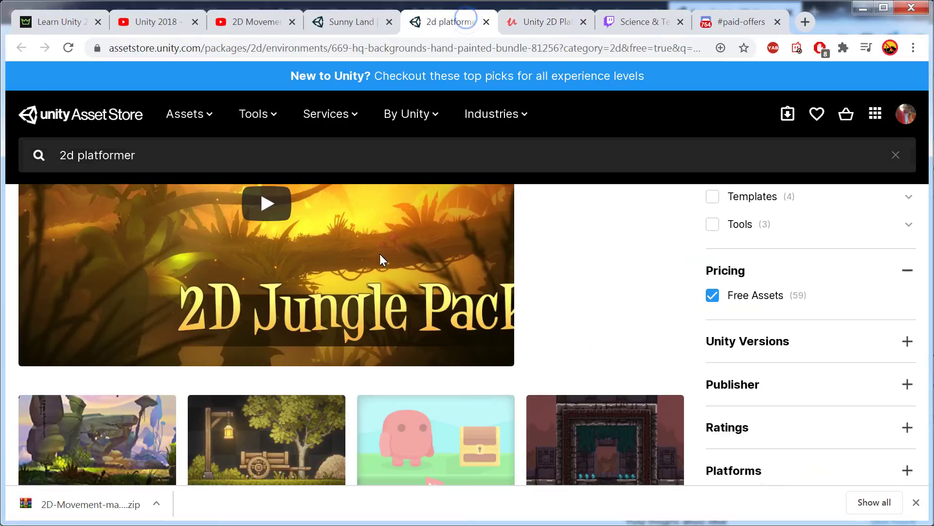
pyautogui.hotkey('alt', 'Tab')
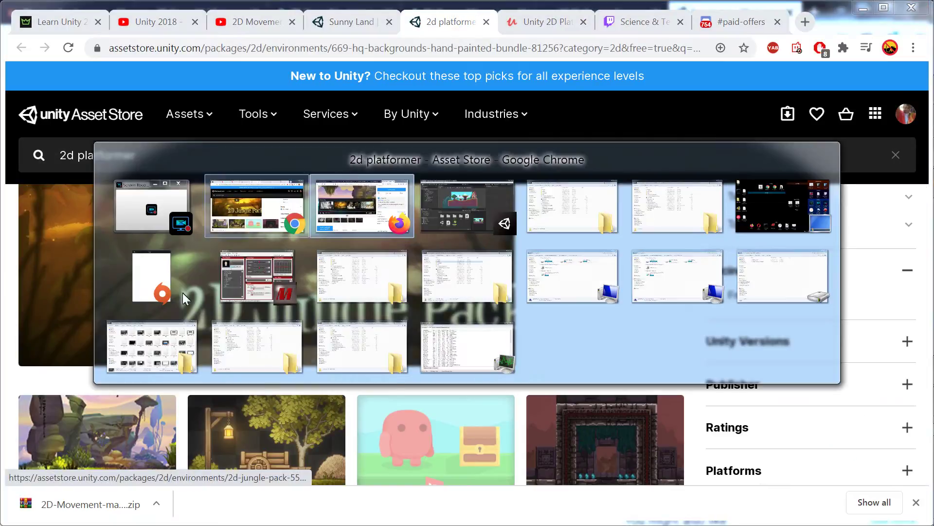
# Bring Firefox forward and look over the 2D Game Kit Asset Store listing.
pyautogui.click(396, 211)
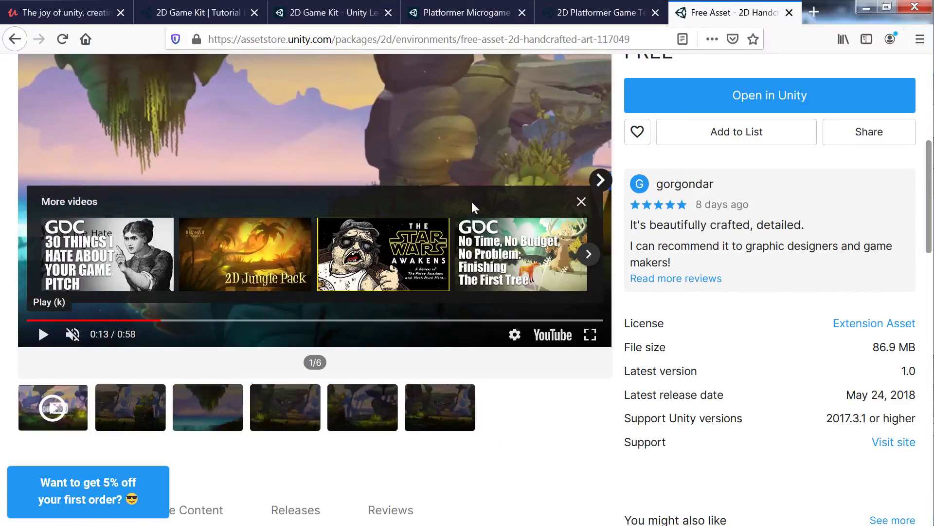
pyautogui.scroll(7, 315, 186)
pyautogui.click(185, 9)
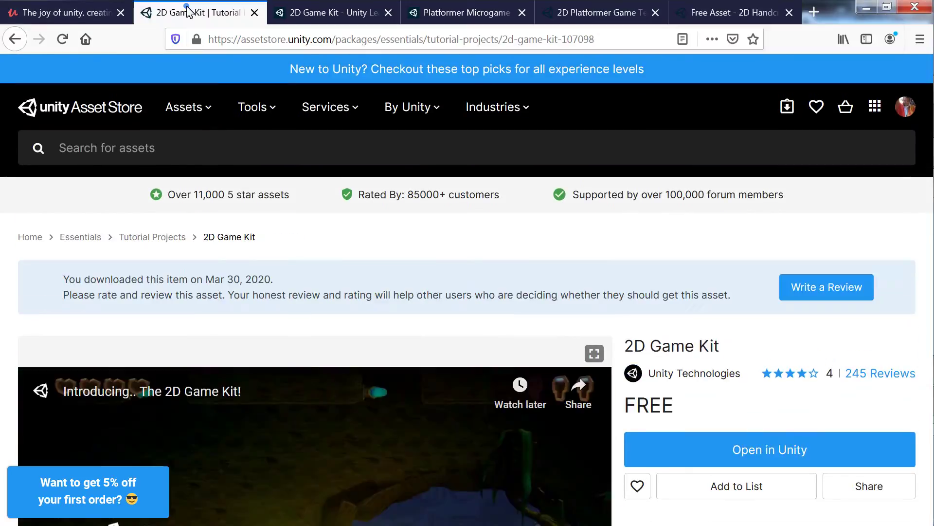
pyautogui.scroll(-5, 341, 287)
pyautogui.scroll(-2, 363, 297)
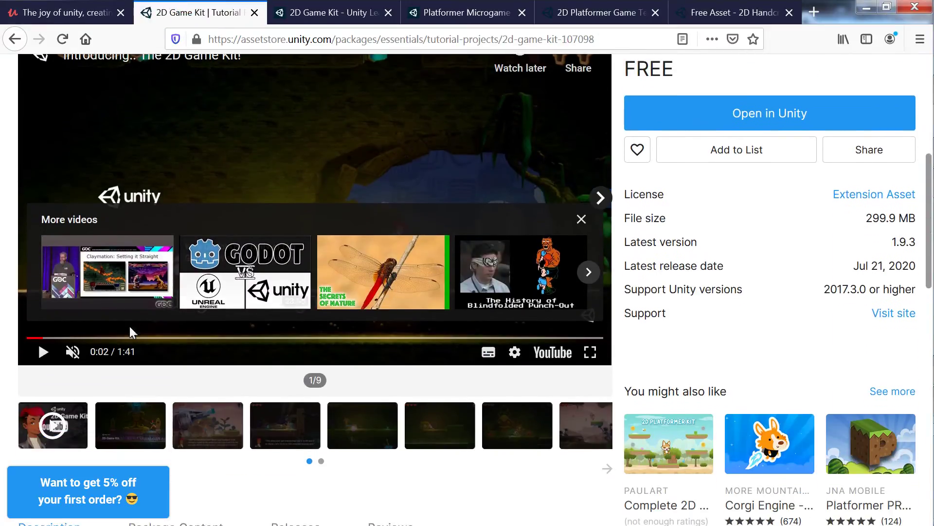
pyautogui.scroll(4, 274, 171)
pyautogui.scroll(3, 274, 172)
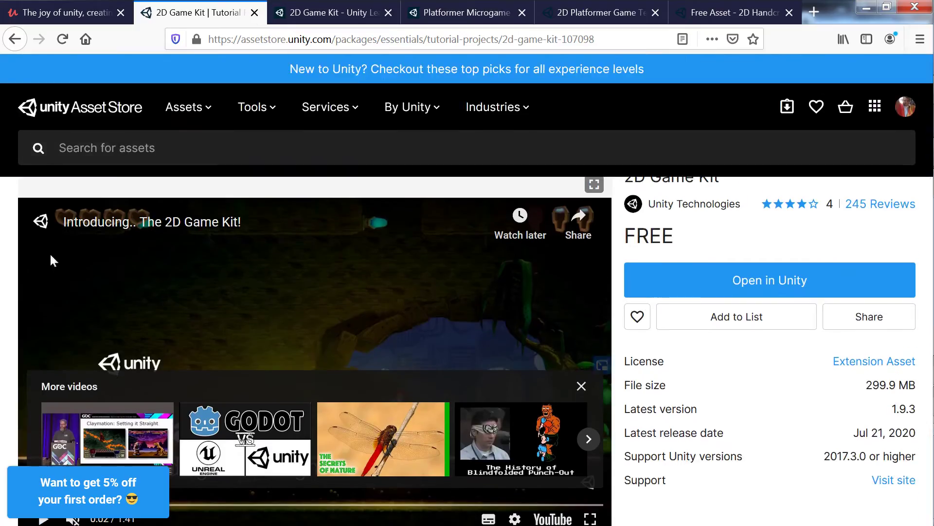
# Open the 2D Game Kit Unity Learn page and select its title text.
pyautogui.click(332, 14)
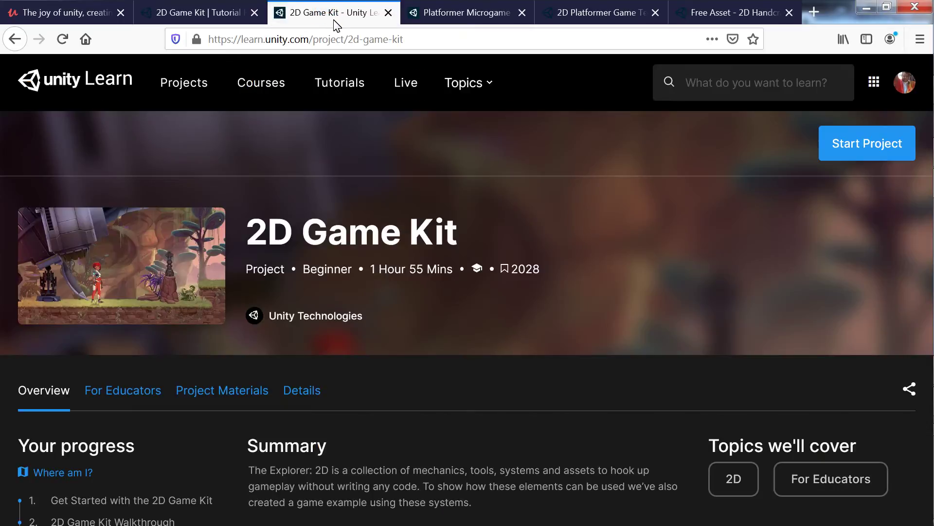
pyautogui.scroll(-4, 457, 278)
pyautogui.scroll(1, 457, 278)
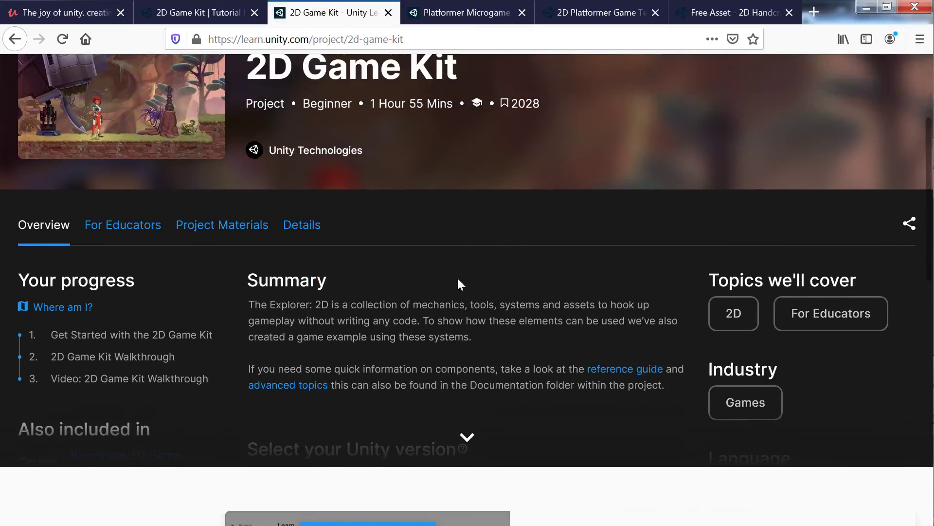
pyautogui.scroll(3, 459, 282)
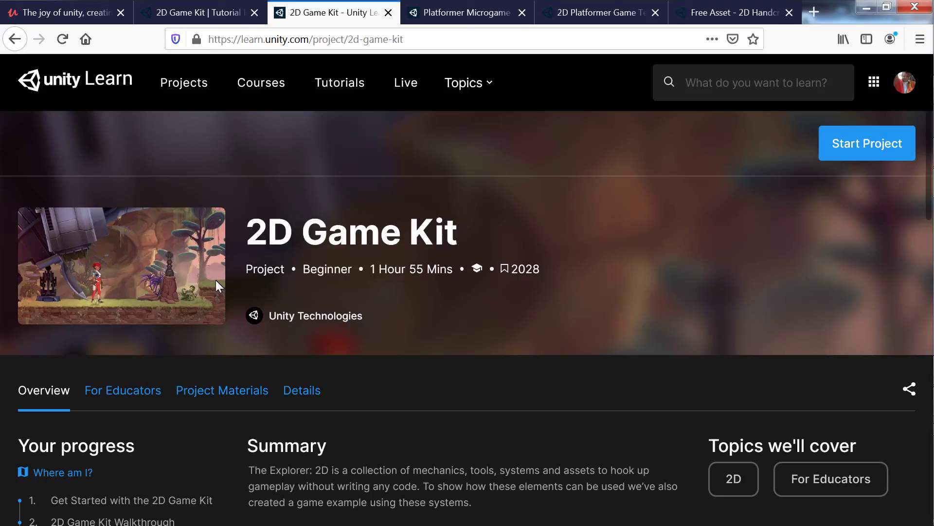
pyautogui.moveTo(248, 231); pyautogui.dragTo(492, 227)
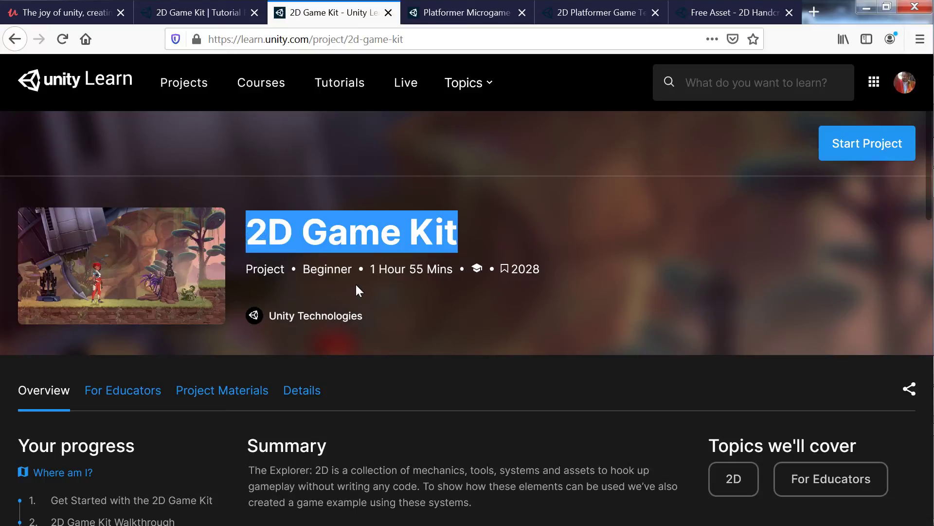
pyautogui.click(243, 240)
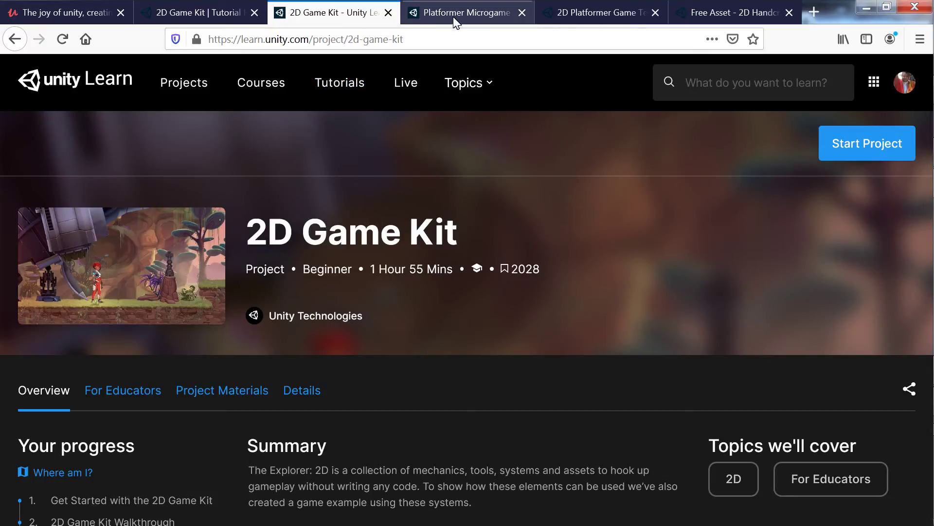
# Review the Platformer Microgame page, briefly returning to the 2D Game Kit page.
pyautogui.click(409, 13)
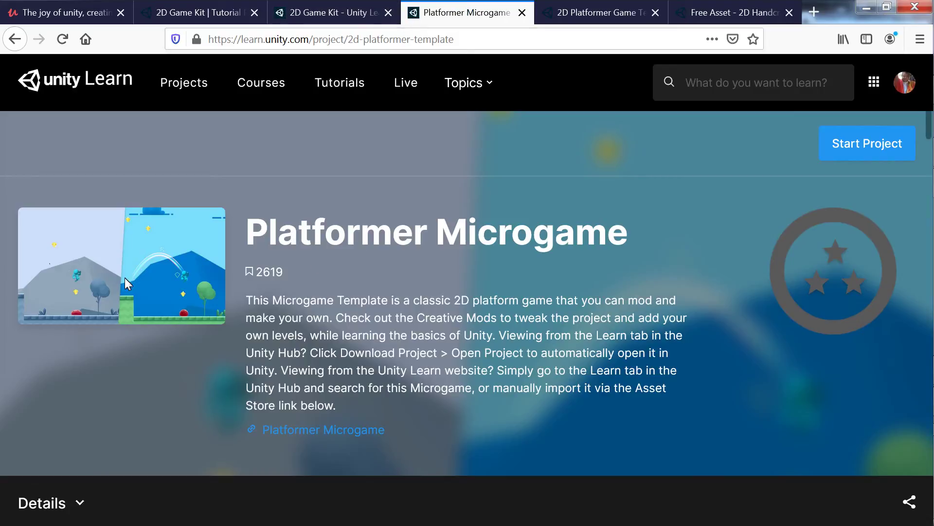
pyautogui.scroll(-3, 434, 297)
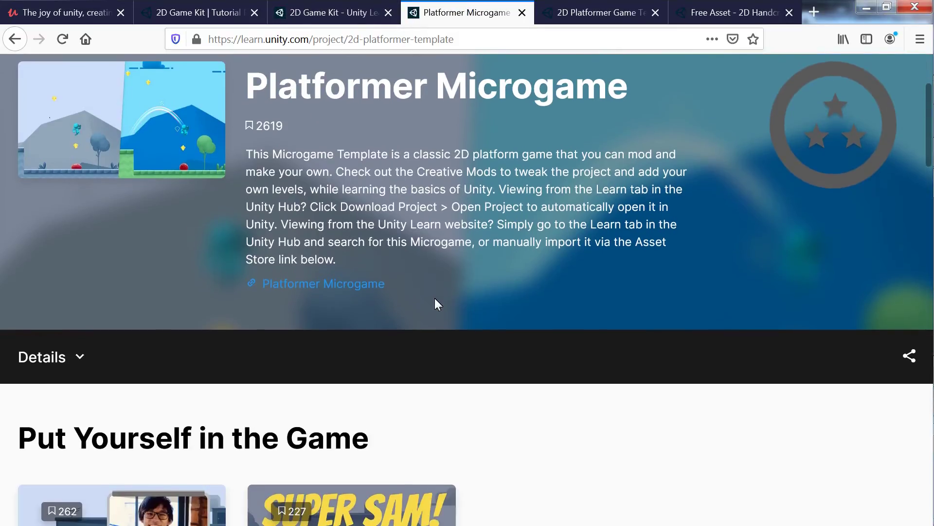
pyautogui.scroll(3, 355, 273)
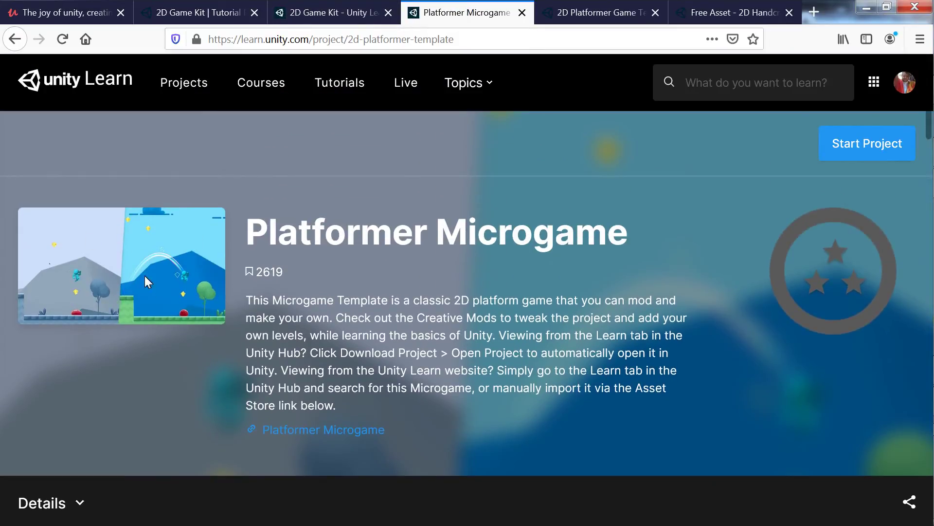
pyautogui.click(312, 20)
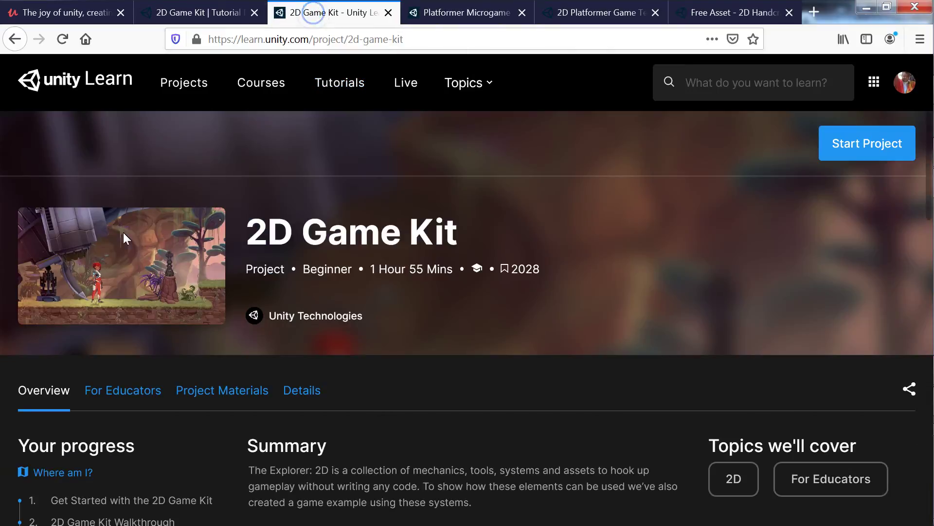
pyautogui.click(428, 13)
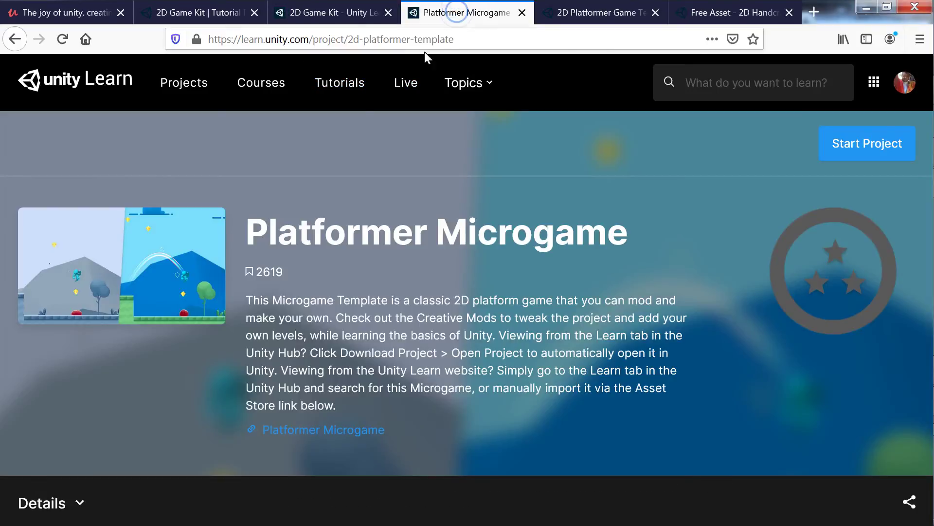
# Move the Platformer Microgame tab to the far right, leaving the 2D Platformer Game Template showing.
pyautogui.click(590, 11)
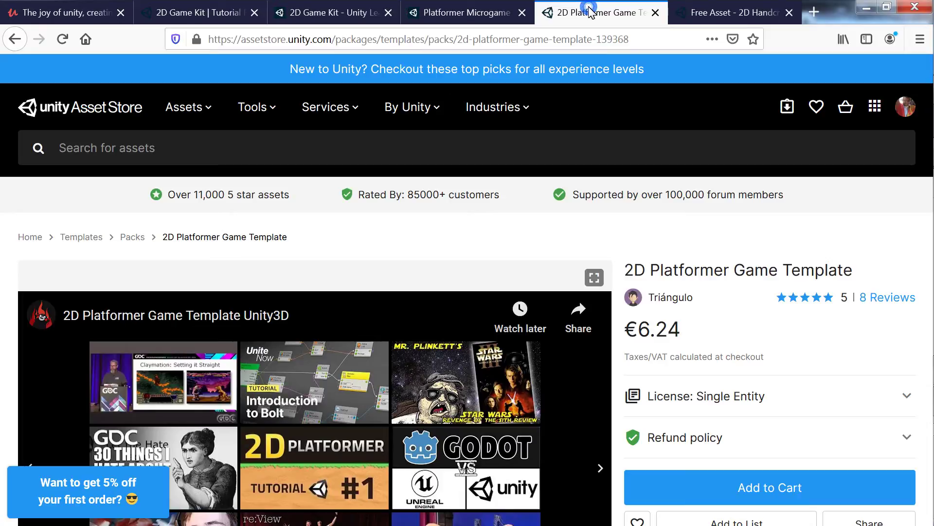
pyautogui.click(460, 17)
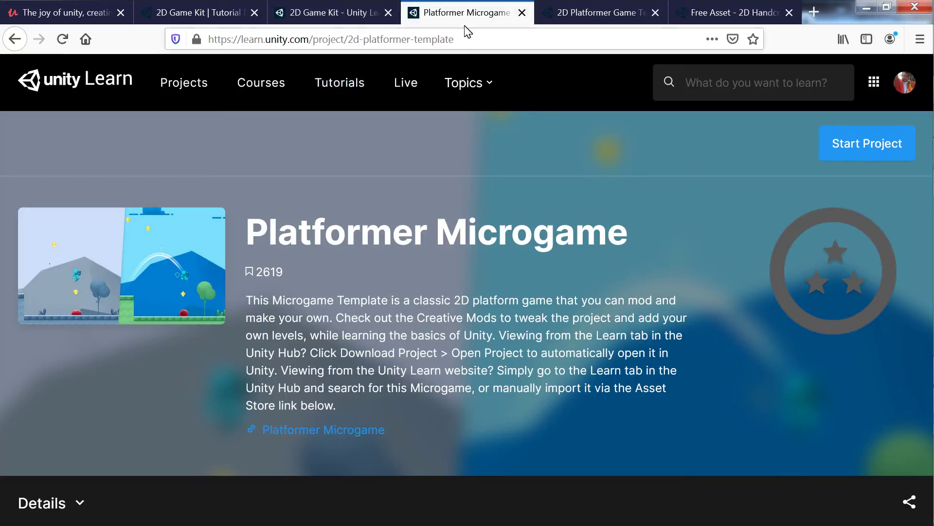
pyautogui.click(620, 15)
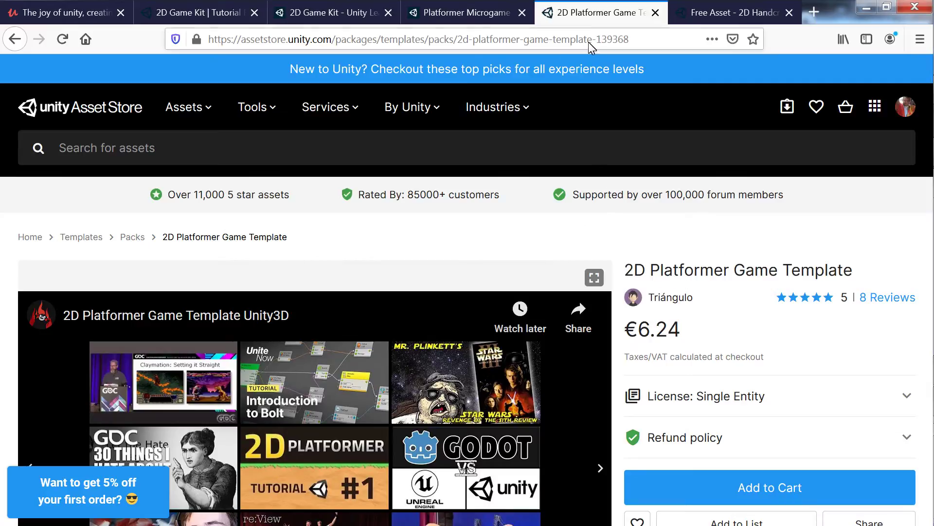
pyautogui.moveTo(467, 14); pyautogui.dragTo(725, 13)
# Open the 2D Platformer Game Template page and replay its preview video.
pyautogui.click(459, 14)
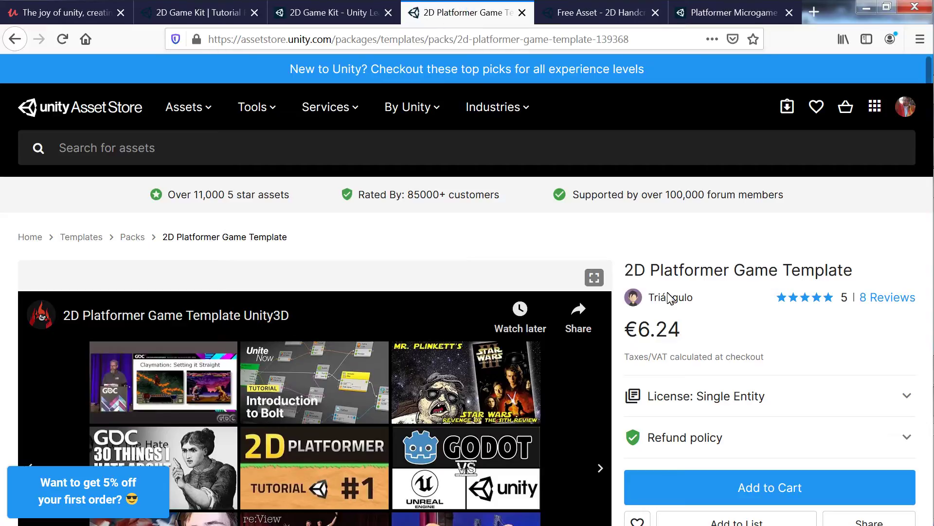
pyautogui.scroll(-3, 667, 219)
pyautogui.scroll(-3, 665, 184)
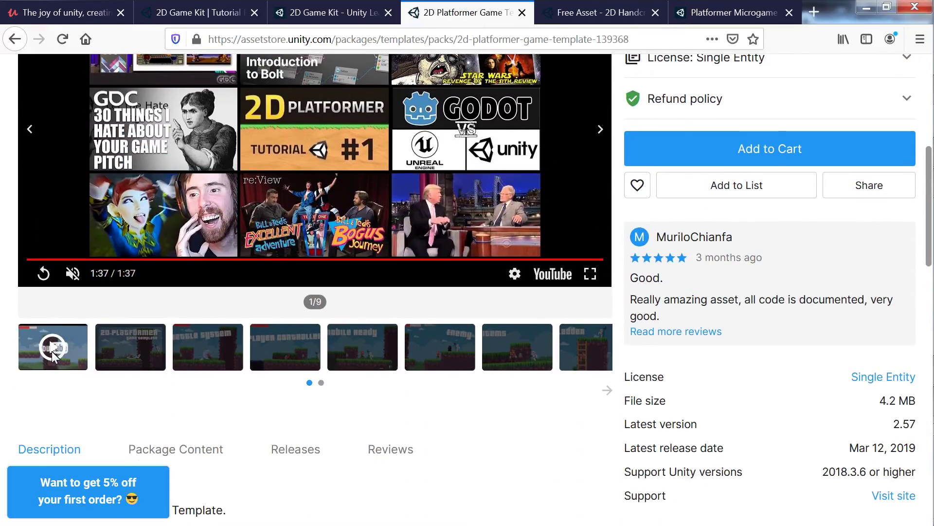
pyautogui.click(43, 273)
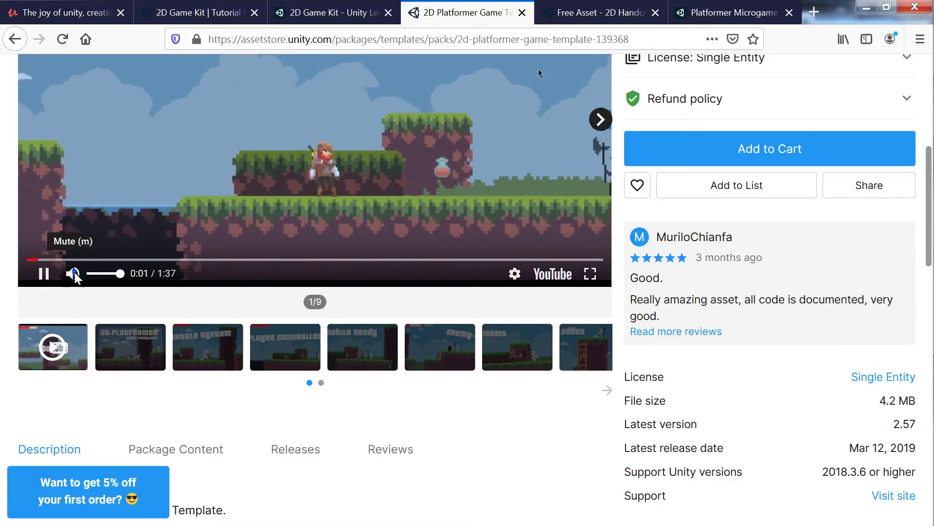
pyautogui.scroll(3, 341, 272)
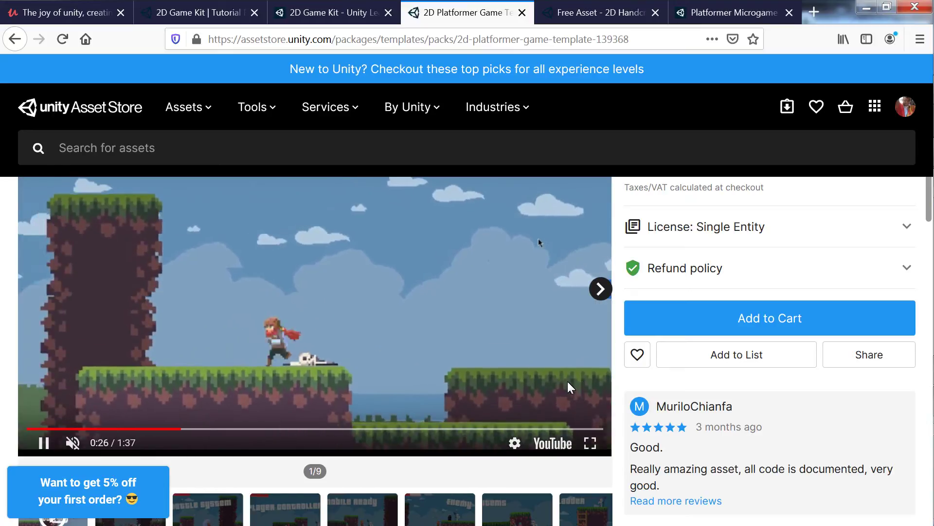
# Pause the template preview at 0:41 and bring up the window switcher.
pyautogui.scroll(3, 570, 386)
pyautogui.scroll(-8, 691, 385)
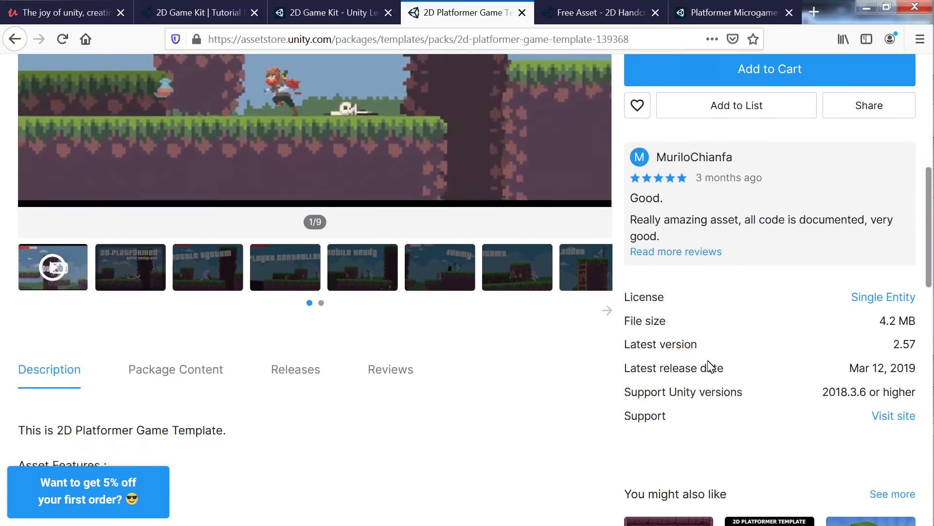
pyautogui.scroll(8, 711, 366)
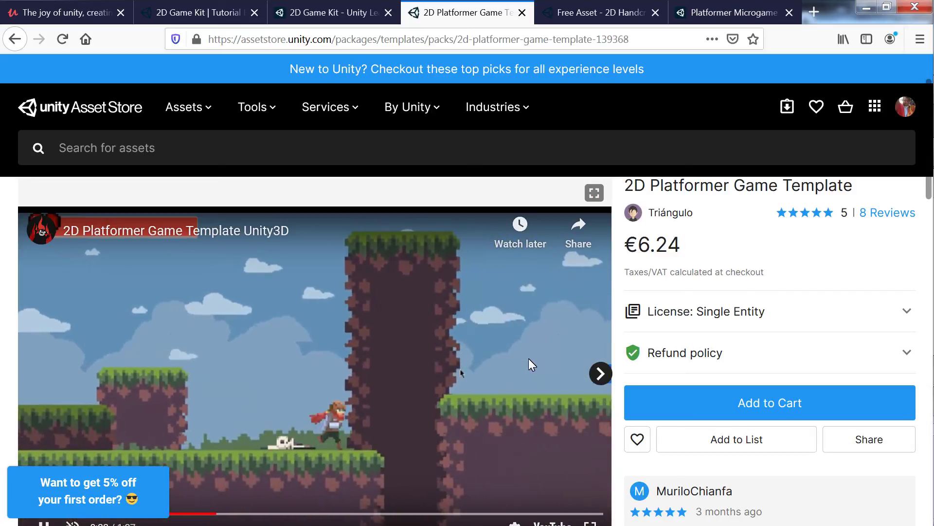
pyautogui.scroll(2, 528, 358)
pyautogui.scroll(-5, 376, 305)
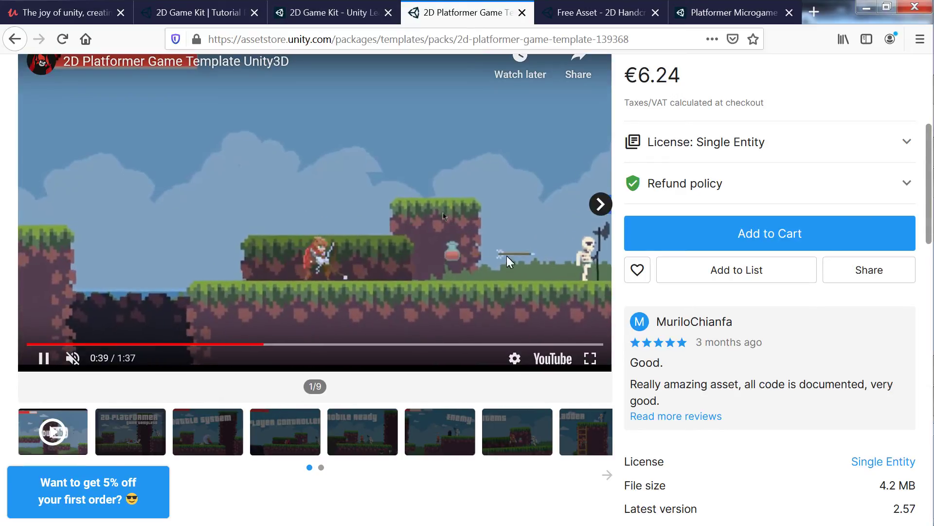
pyautogui.click(43, 359)
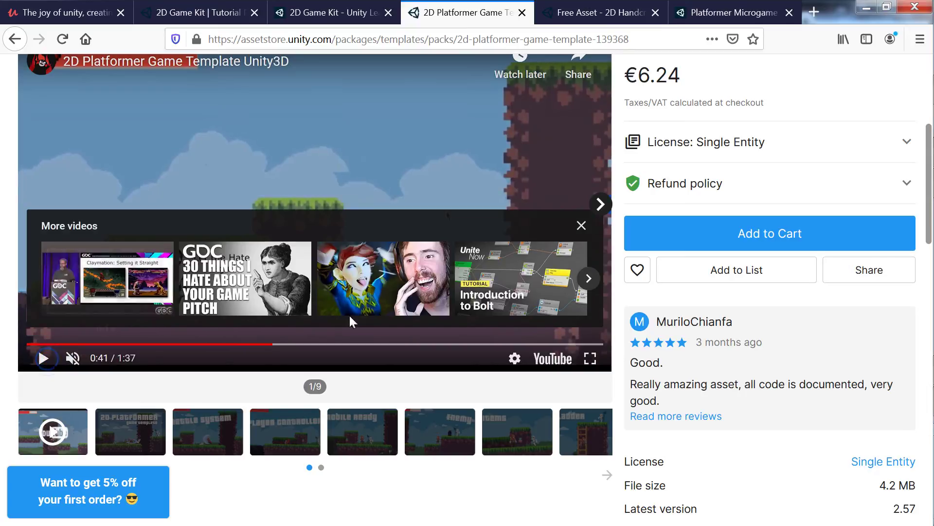
pyautogui.scroll(5, 435, 152)
pyautogui.scroll(-1, 392, 233)
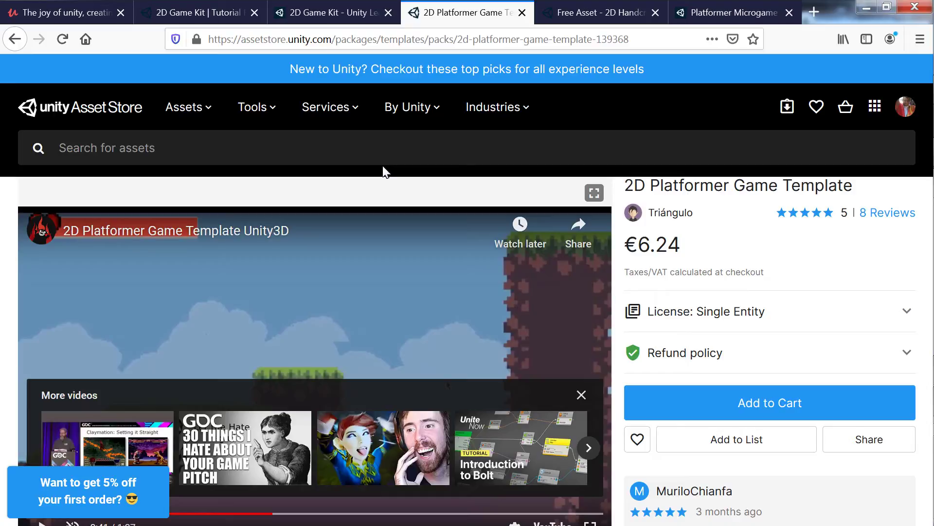
pyautogui.hotkey('alt', 'Tab')
pyautogui.hotkey('alt', 'Tab')
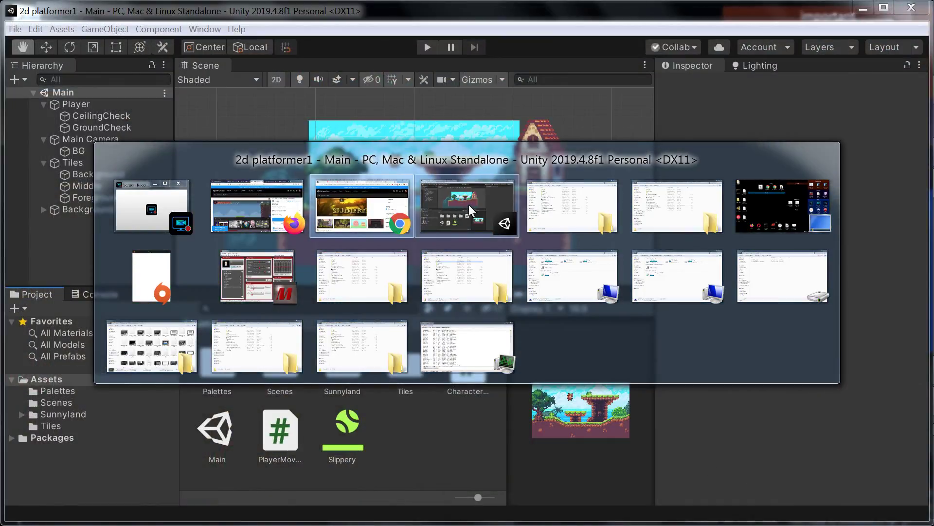
# Bring Unity forward, play the Sunny Land scene and jump the fox right onto the tall platform.
pyautogui.click(468, 204)
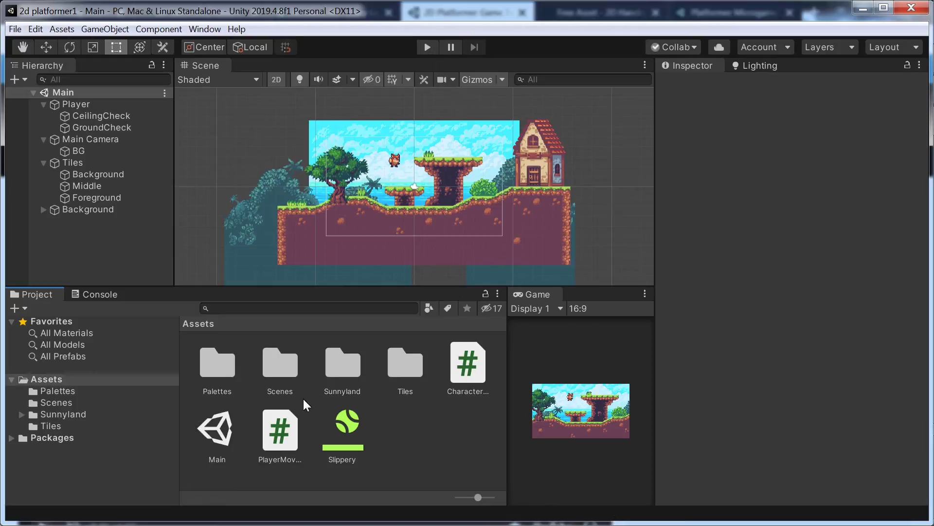
pyautogui.click(425, 51)
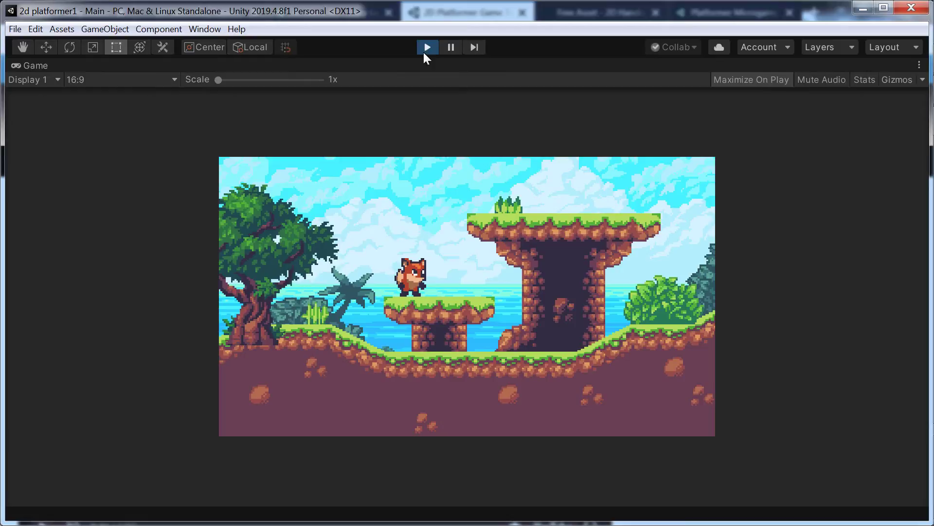
pyautogui.press('space')
pyautogui.press('Right')
# Jump the fox left onto the small platform, stop play, and return to Chrome.
pyautogui.press('space')
pyautogui.press('Left')
pyautogui.click(427, 47)
pyautogui.hotkey('alt', 'Tab')
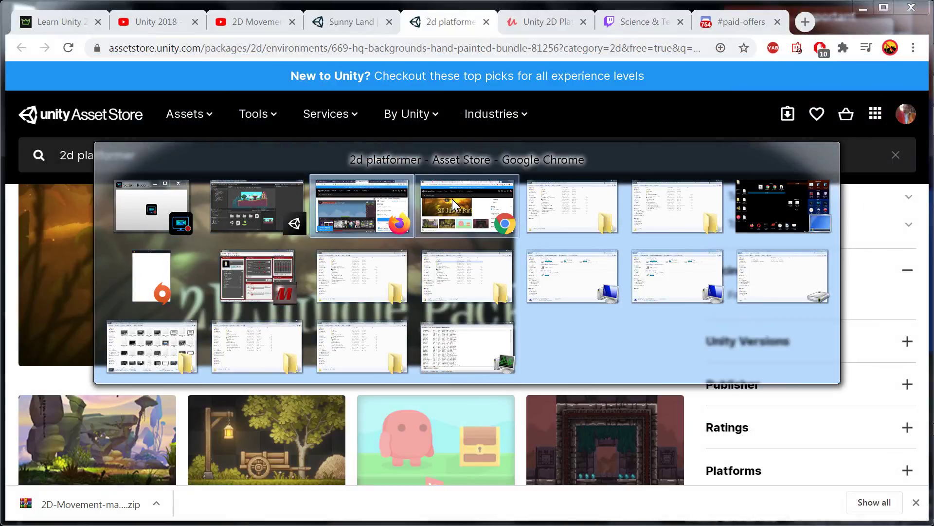
pyautogui.click(451, 199)
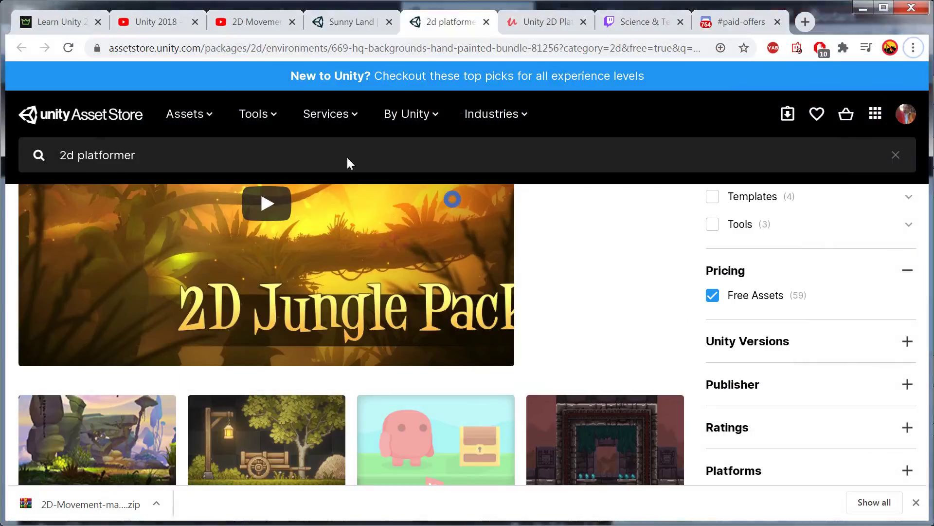
# Move the Unity 2018 tab ahead of Learn Unity 2D and the 2D Movement tab into second place.
pyautogui.click(63, 22)
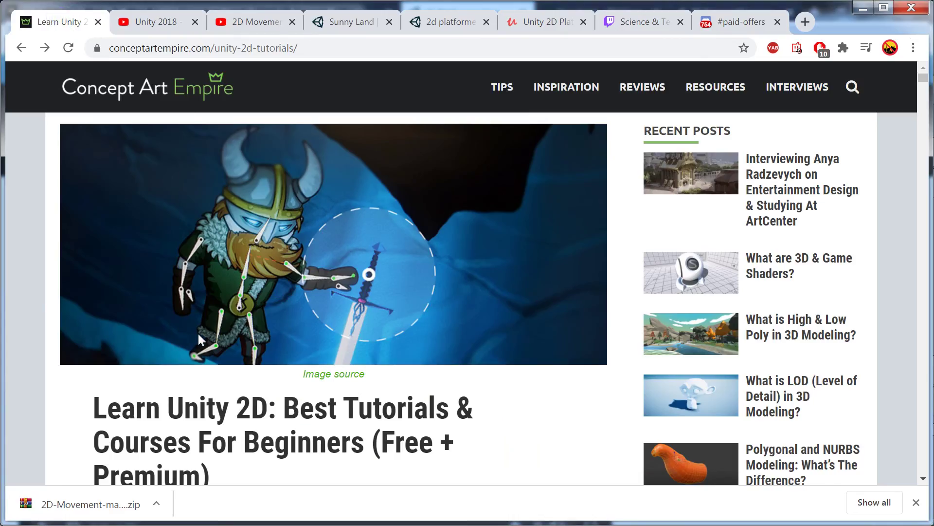
pyautogui.scroll(-10, 226, 309)
pyautogui.scroll(8, 232, 302)
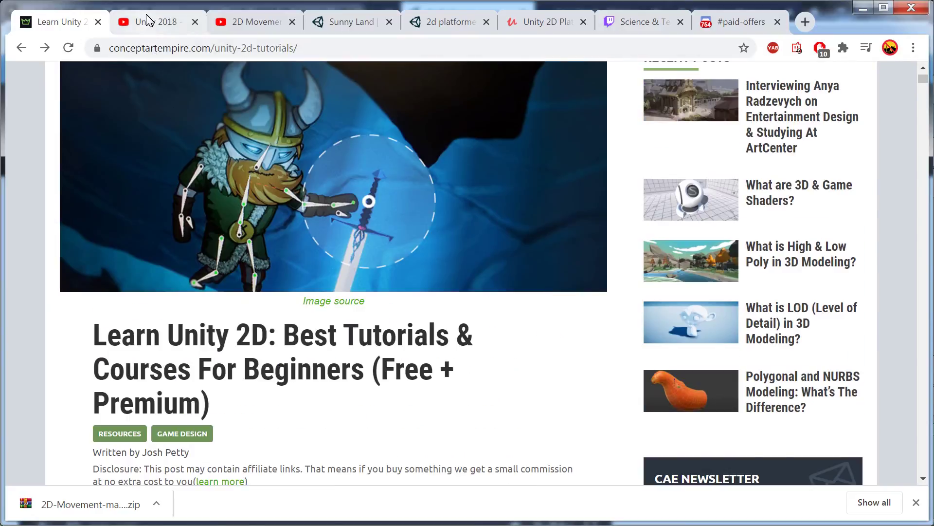
pyautogui.click(148, 21)
pyautogui.moveTo(148, 21); pyautogui.dragTo(63, 22)
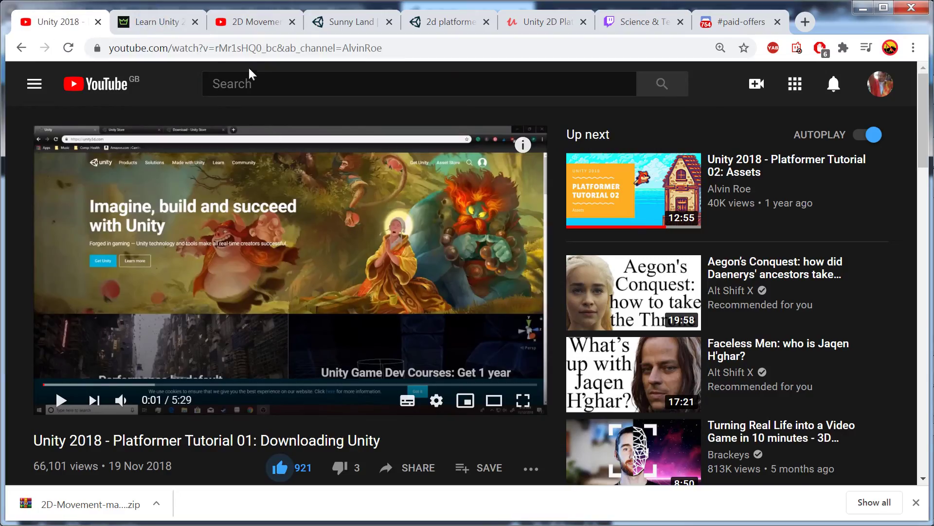
pyautogui.moveTo(255, 22); pyautogui.dragTo(168, 24)
# Scroll through the Unity 2018 platformer tutorial video page.
pyautogui.click(49, 21)
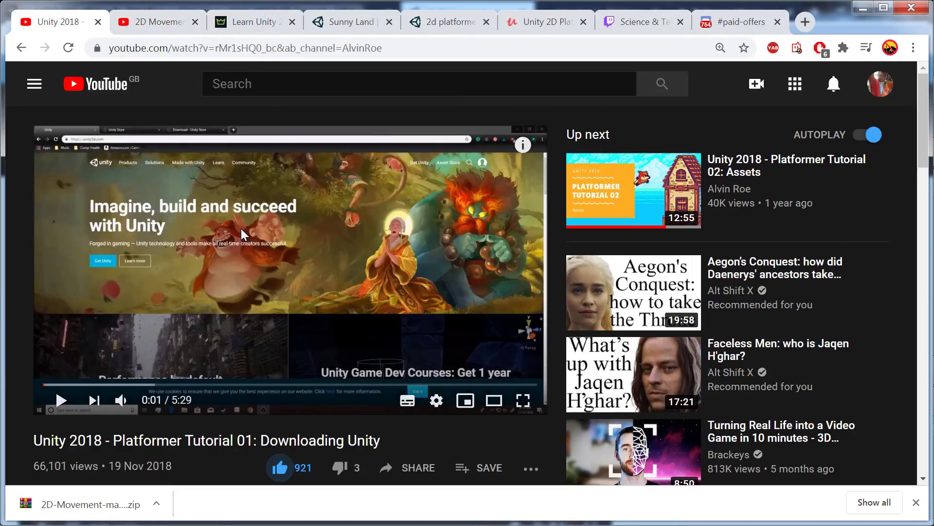
pyautogui.scroll(-1, 56, 389)
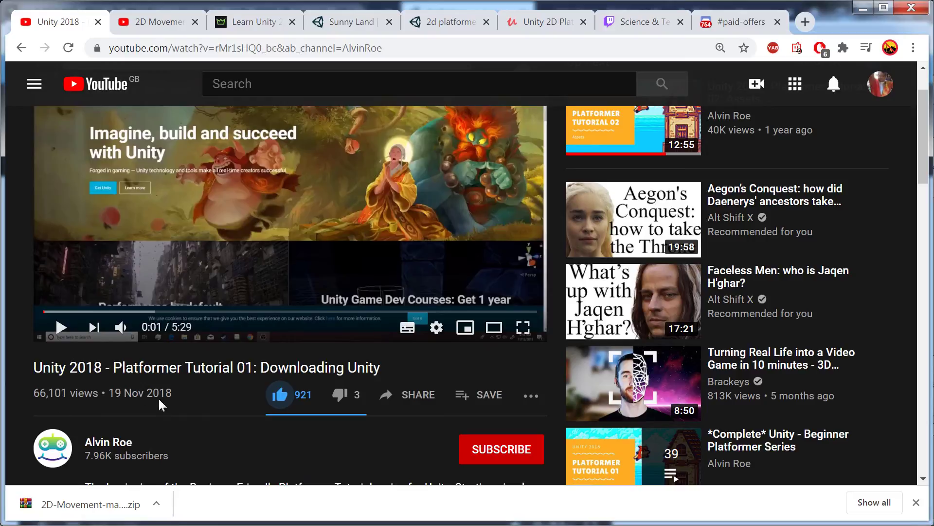
pyautogui.scroll(-1, 226, 375)
pyautogui.scroll(1, 230, 366)
pyautogui.scroll(1, 288, 352)
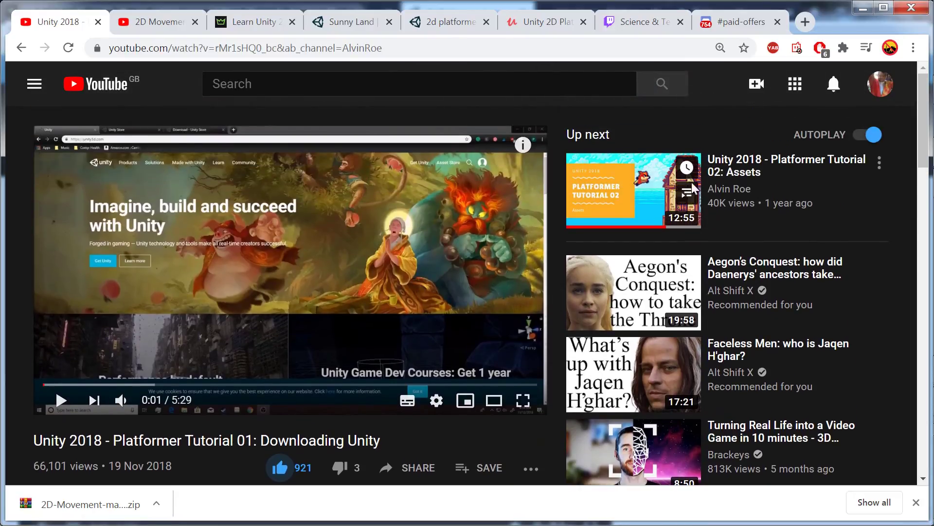
pyautogui.scroll(-1, 328, 426)
pyautogui.scroll(-1, 218, 386)
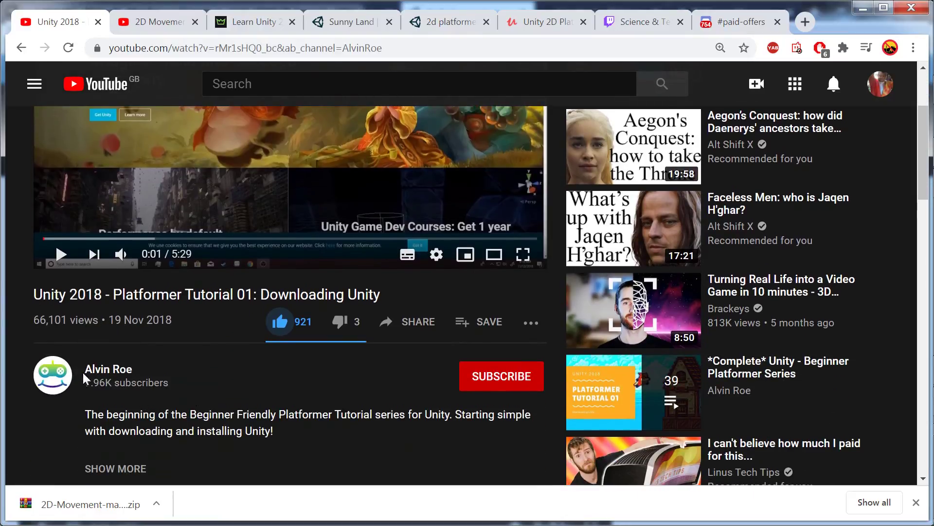
pyautogui.scroll(1, 169, 352)
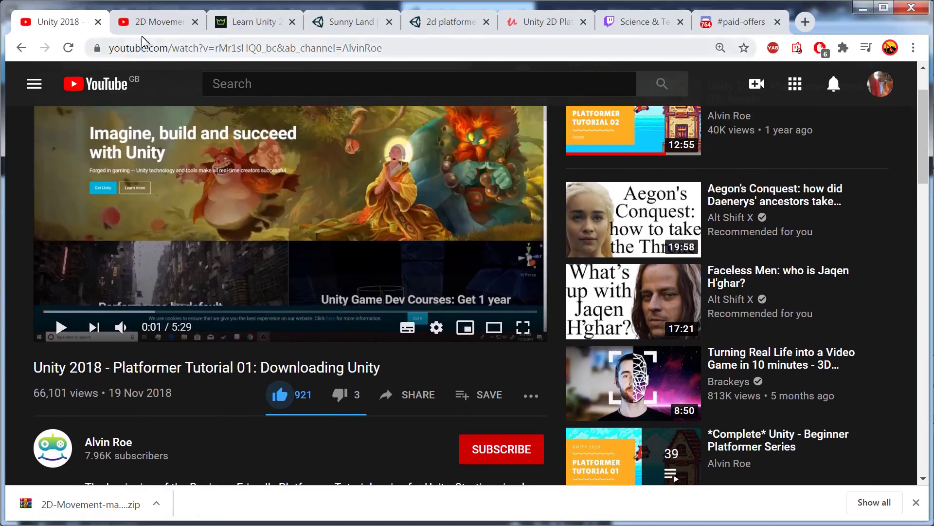
# Move the Sunny Land asset tab to the first position.
pyautogui.click(149, 21)
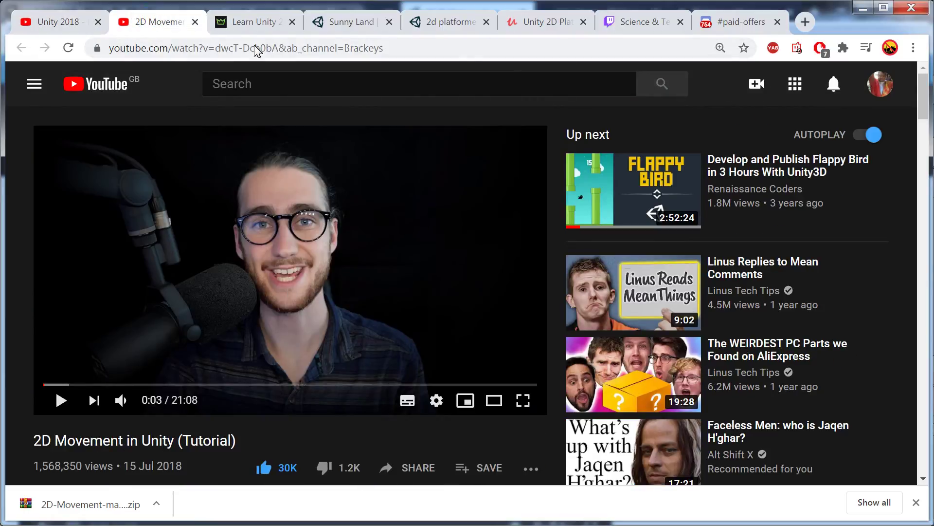
pyautogui.click(256, 23)
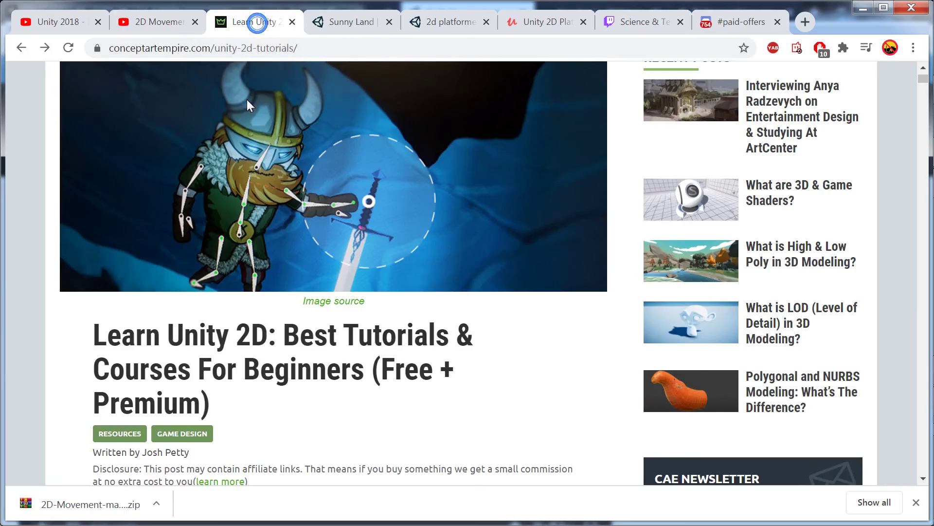
pyautogui.click(354, 23)
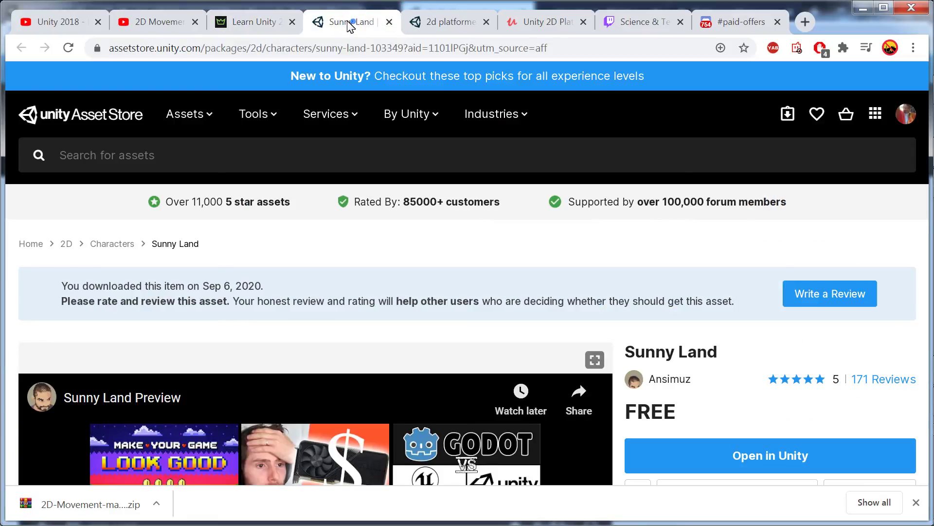
pyautogui.moveTo(337, 24); pyautogui.dragTo(65, 33)
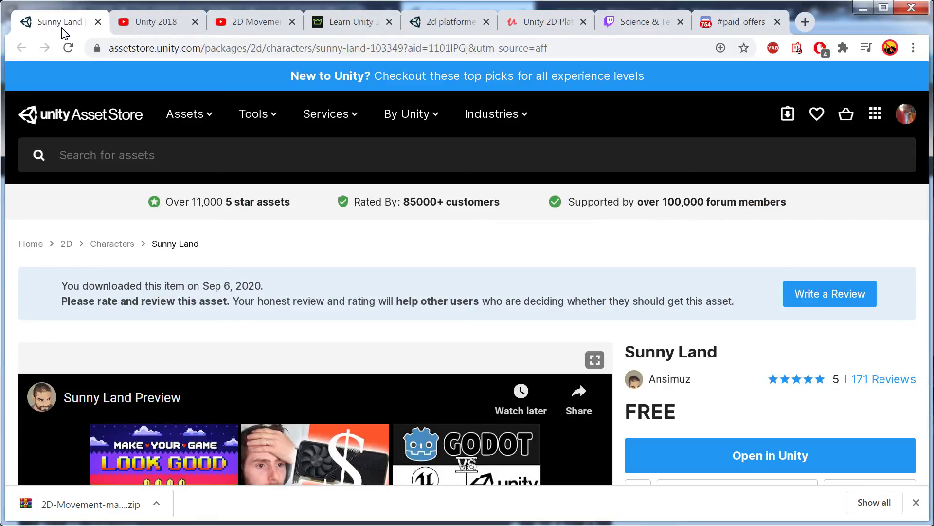
# Review the reordered tabs and move the Udemy course tab before the 2d platformer results.
pyautogui.click(362, 24)
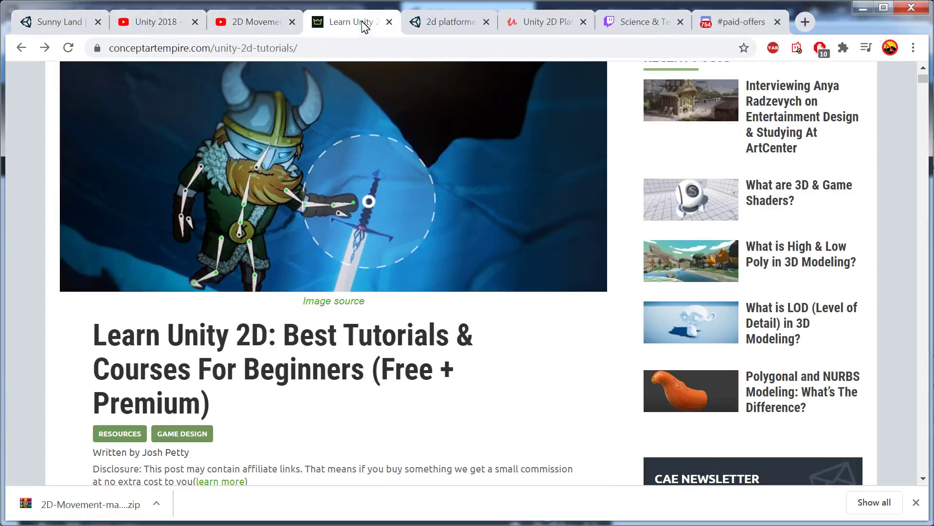
pyautogui.click(458, 24)
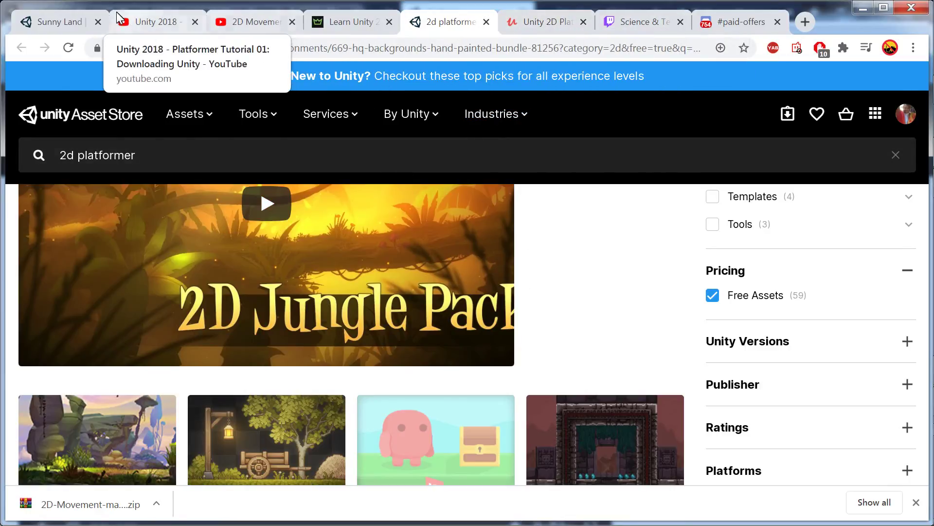
pyautogui.click(45, 24)
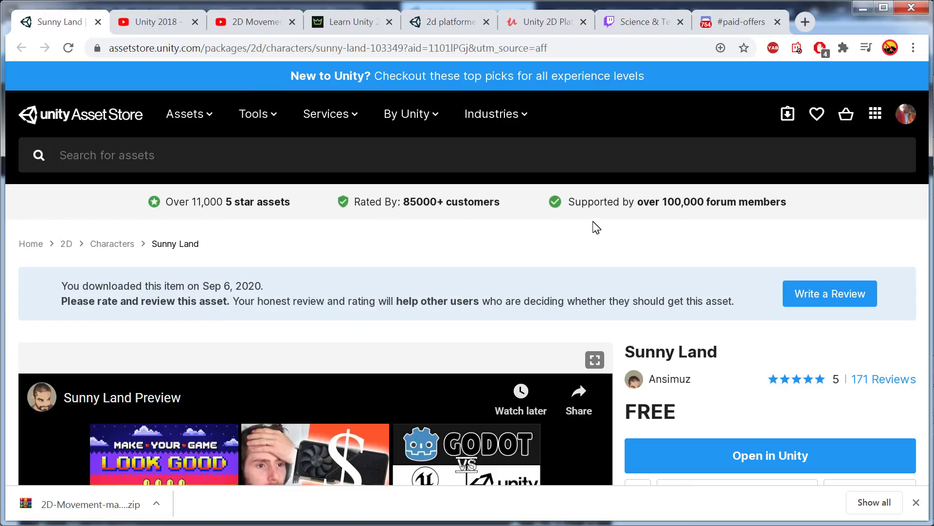
pyautogui.click(167, 23)
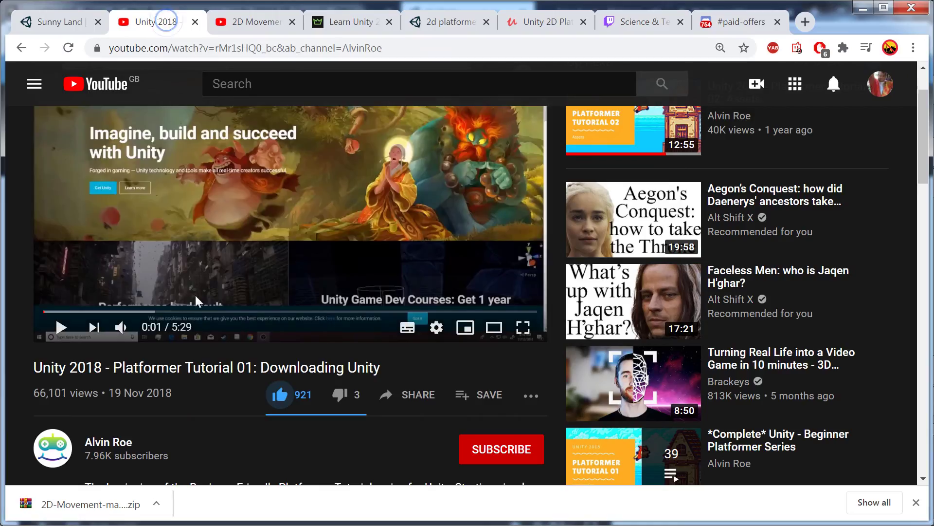
pyautogui.click(247, 19)
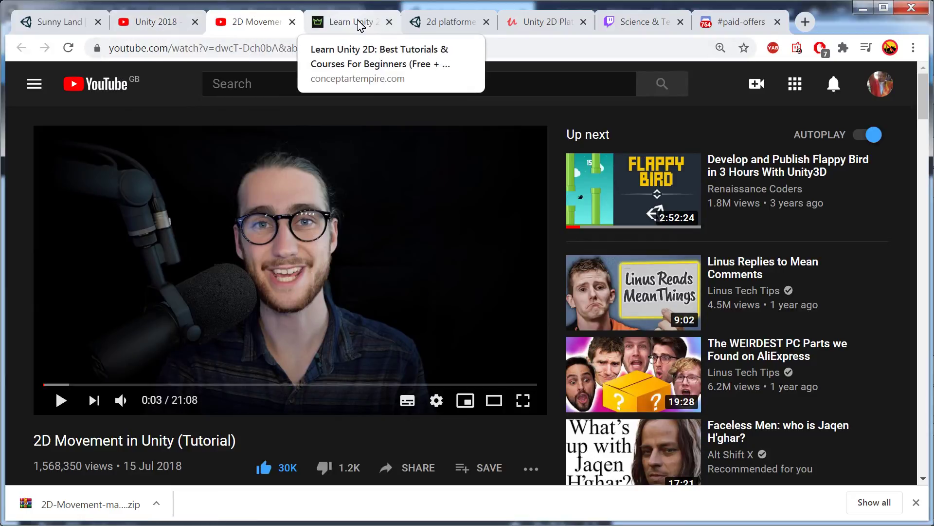
pyautogui.click(437, 26)
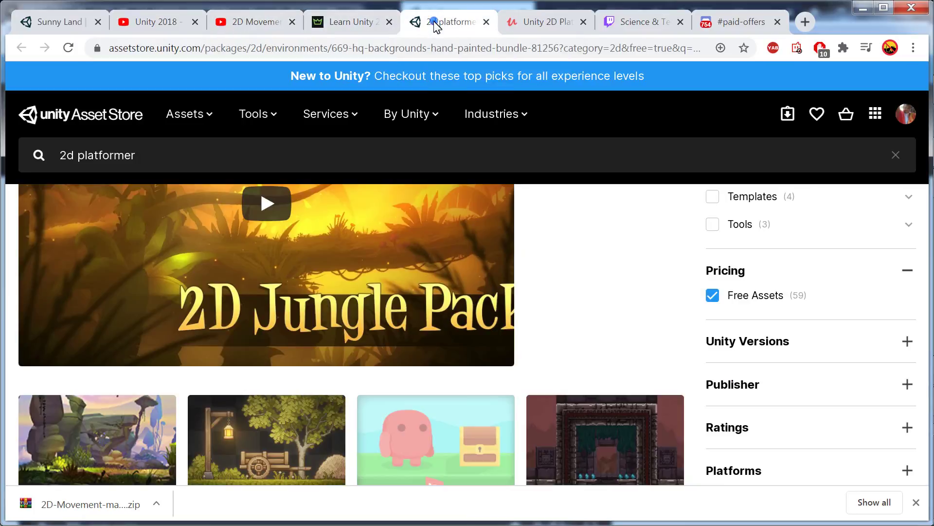
pyautogui.moveTo(549, 23); pyautogui.dragTo(453, 27)
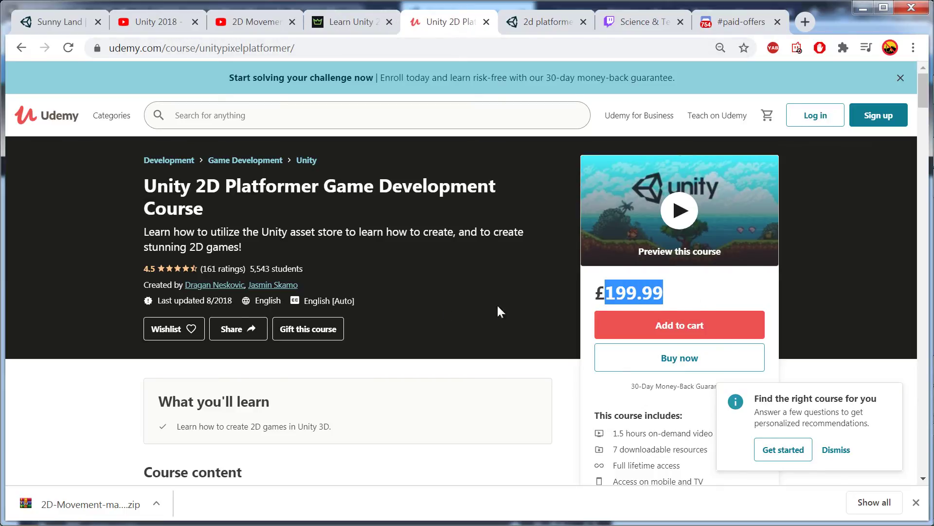
# Flip through the Sunny Land, YouTube and Learn Unity 2D tabs, ending on the £199.99 Udemy course.
pyautogui.scroll(-5, 453, 363)
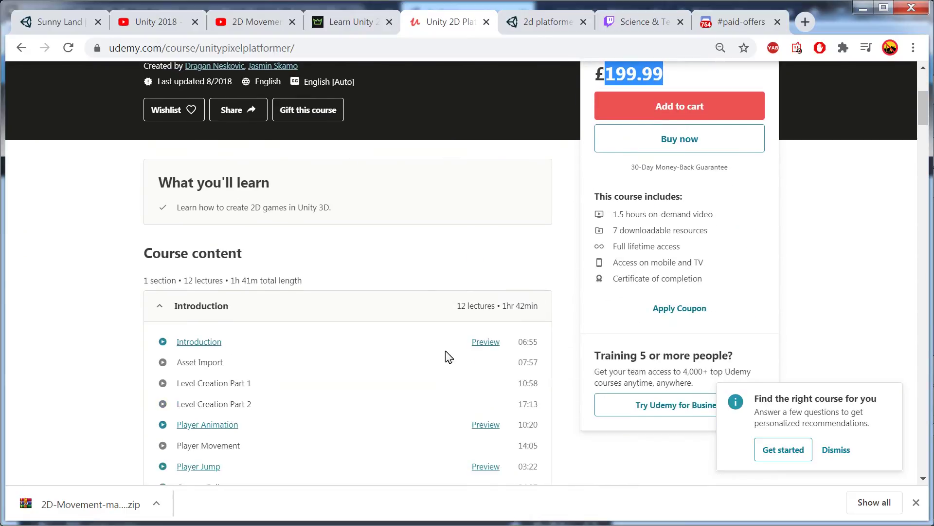
pyautogui.scroll(5, 328, 357)
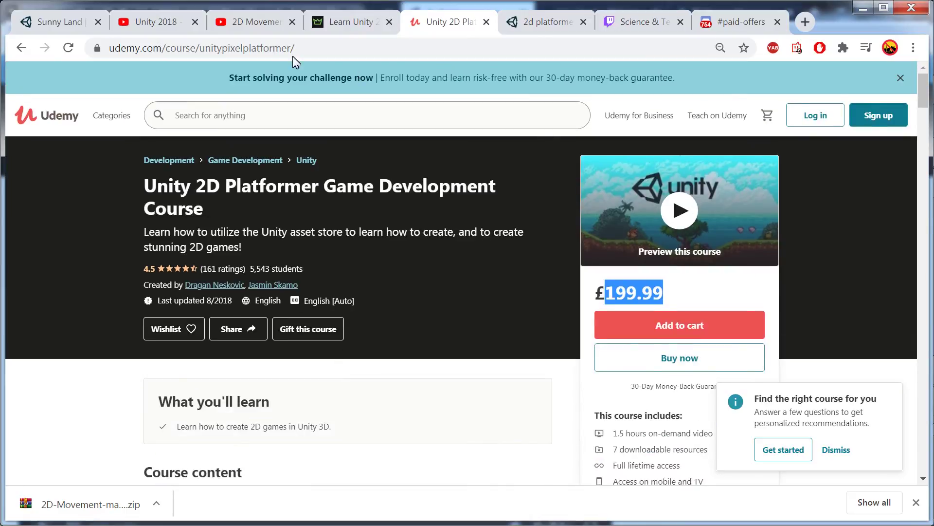
pyautogui.click(250, 22)
pyautogui.click(156, 22)
pyautogui.click(73, 25)
pyautogui.click(143, 24)
pyautogui.click(239, 24)
pyautogui.click(348, 25)
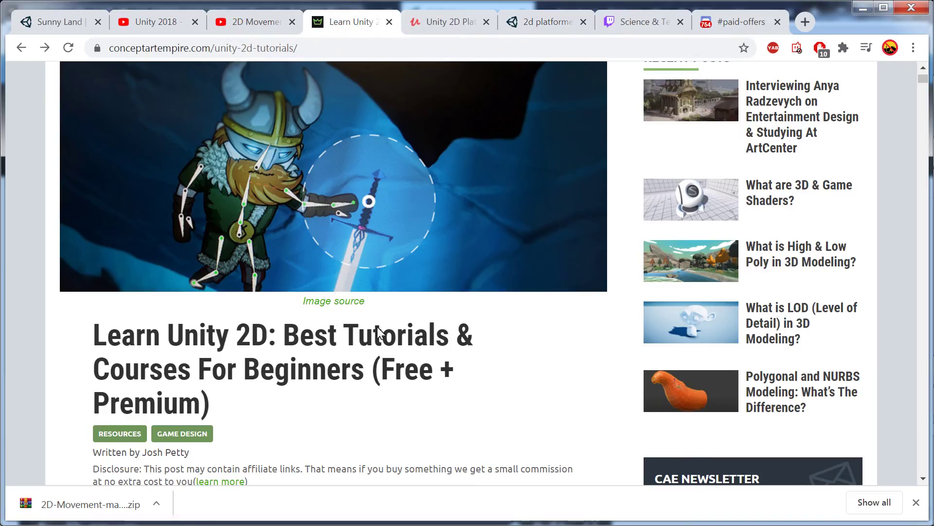
pyautogui.scroll(-5, 382, 321)
pyautogui.scroll(7, 392, 301)
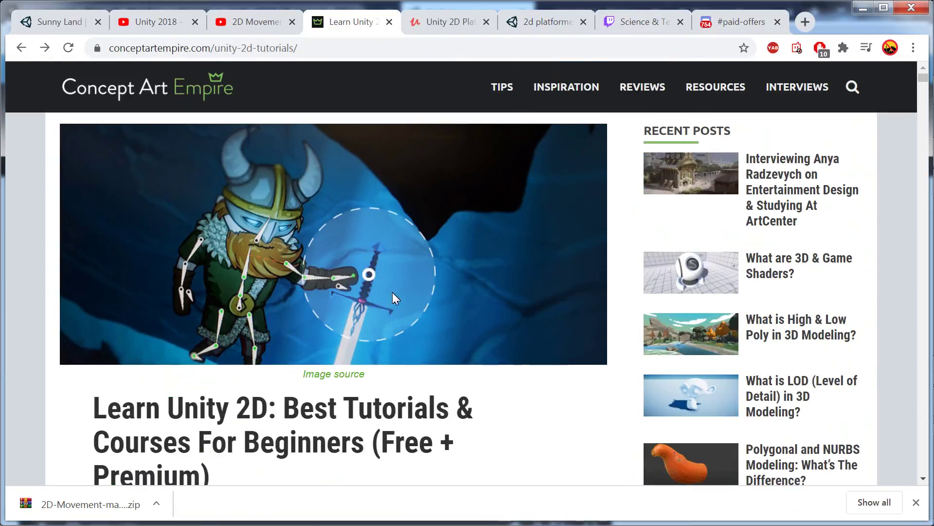
pyautogui.click(448, 22)
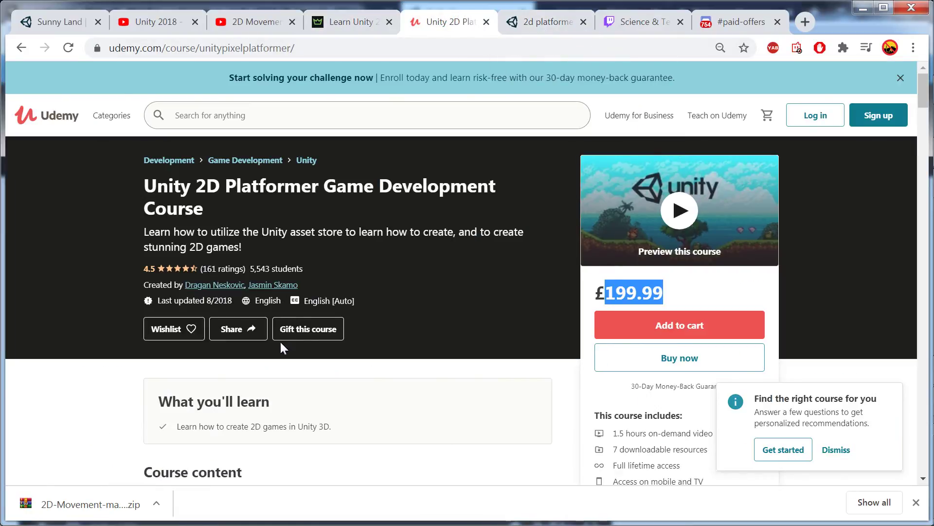
# Switch to Firefox and view the 2D Game Kit Unity Learn and store pages.
pyautogui.hotkey('alt', 'Tab')
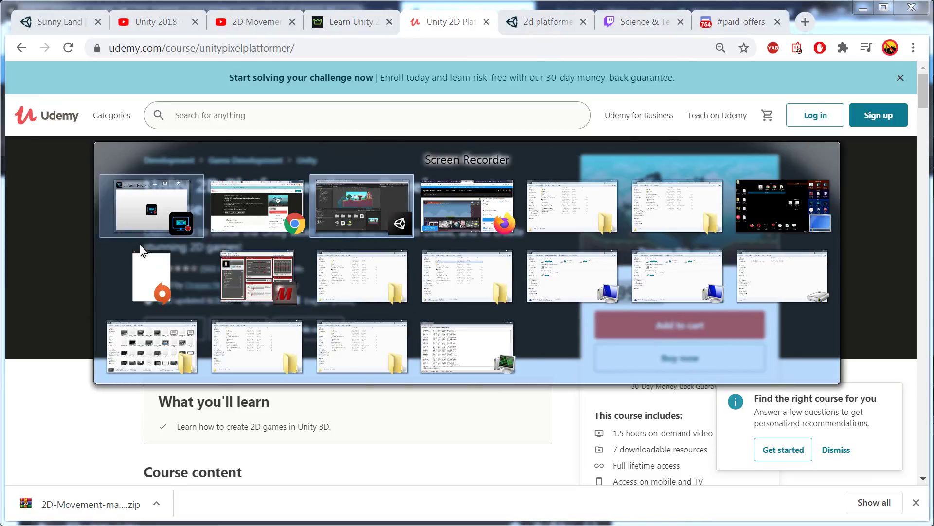
pyautogui.click(474, 200)
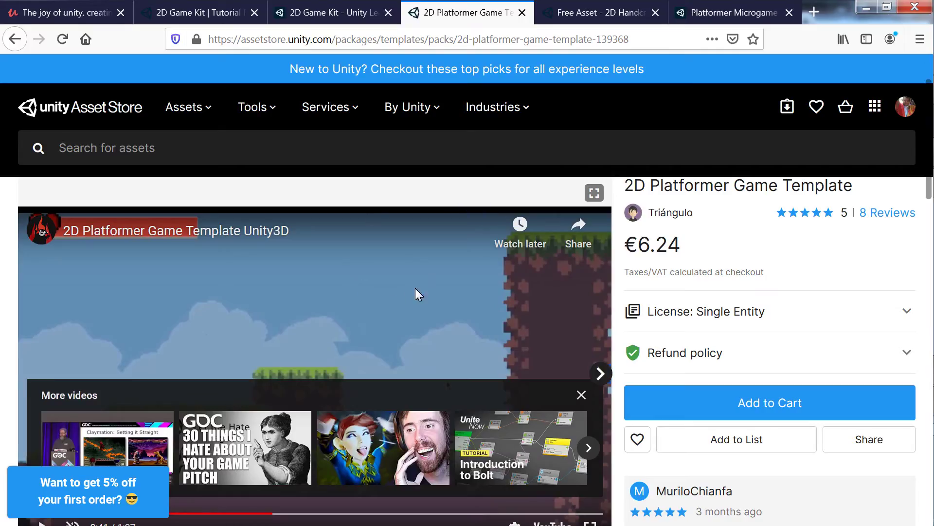
pyautogui.click(319, 12)
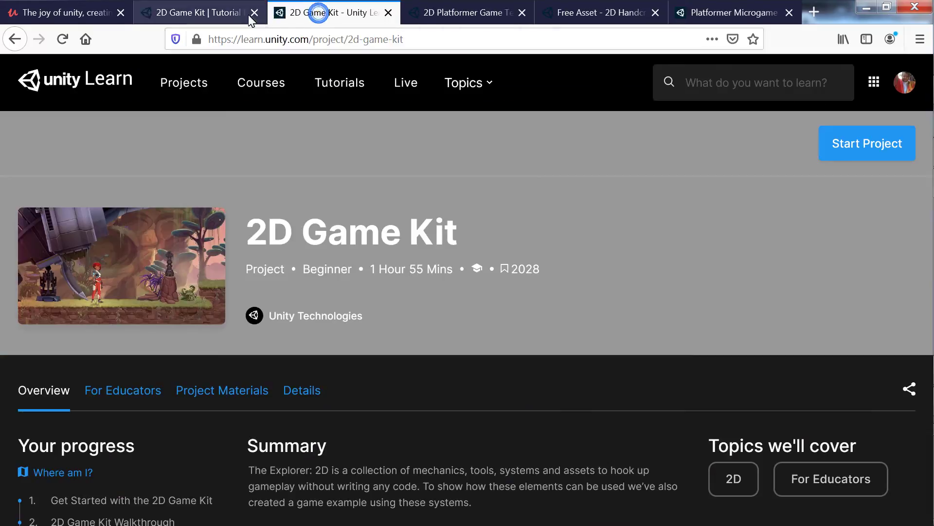
pyautogui.click(215, 13)
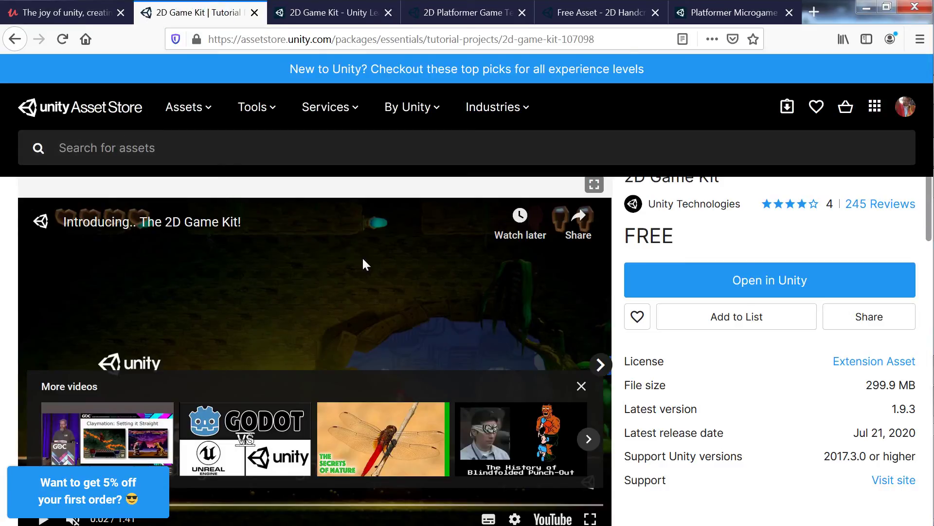
# Scroll the 2D Game Kit store page, then show the €6.24 2D Platformer Game Template.
pyautogui.scroll(2, 215, 267)
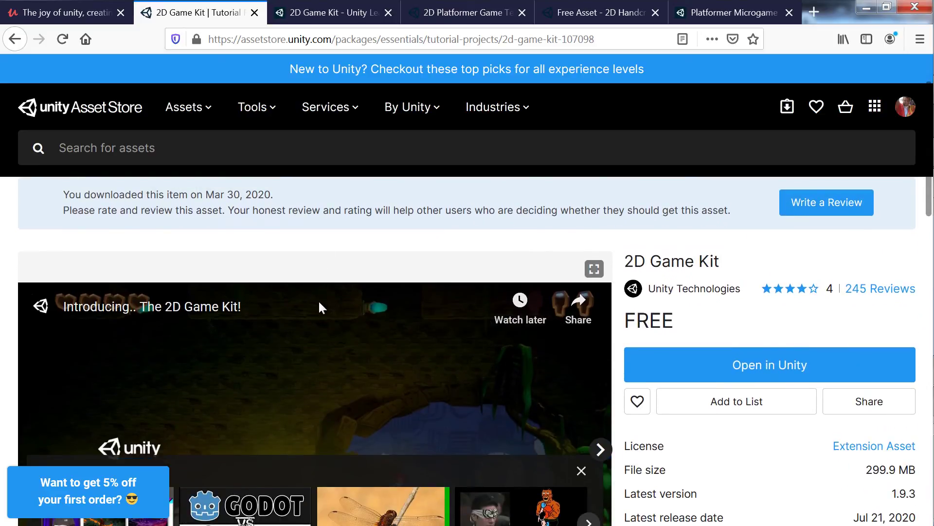
pyautogui.scroll(-4, 319, 299)
pyautogui.scroll(-12, 319, 302)
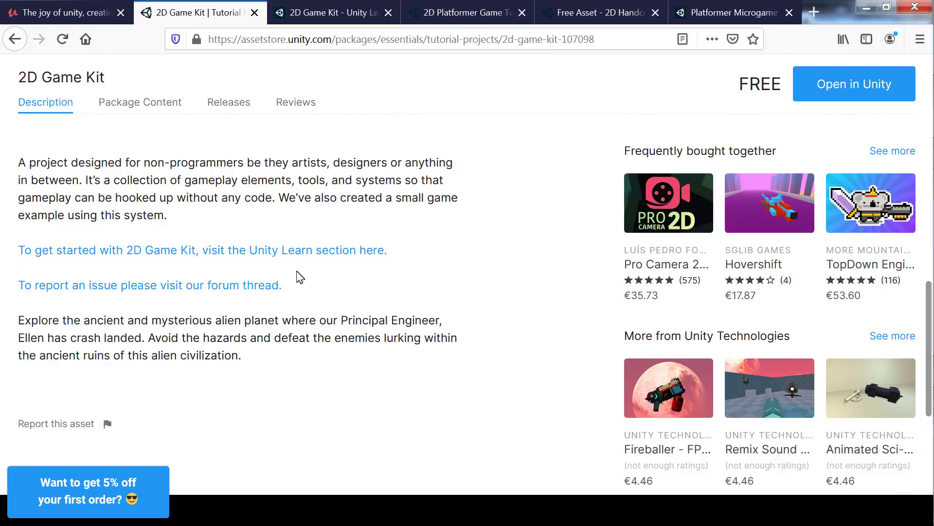
pyautogui.scroll(15, 296, 271)
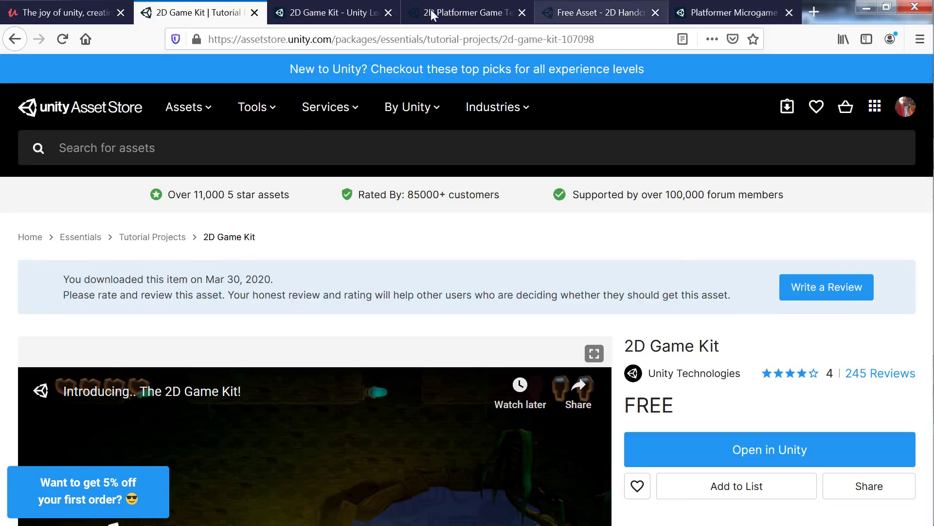
pyautogui.click(452, 12)
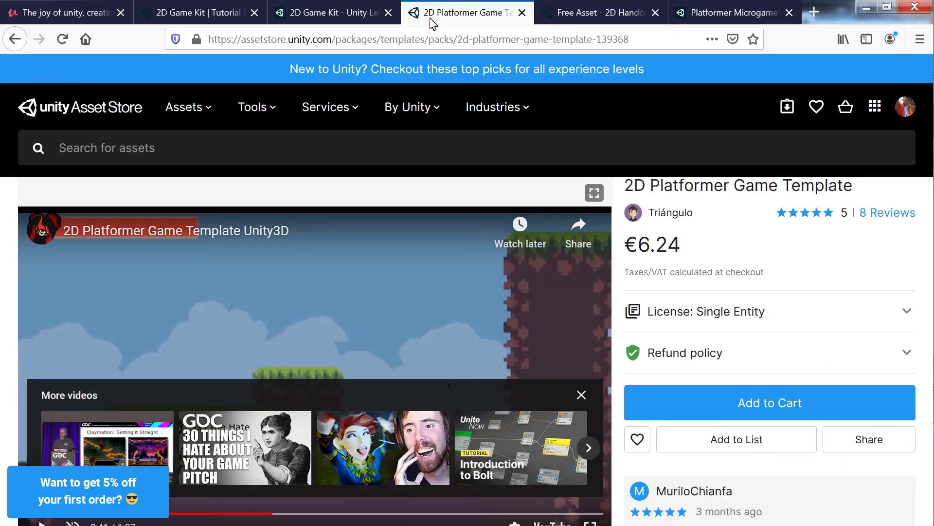
# Show the free 2D Handcrafted Art page, play its trailer, pause it at 0:04, and close More videos.
pyautogui.click(579, 12)
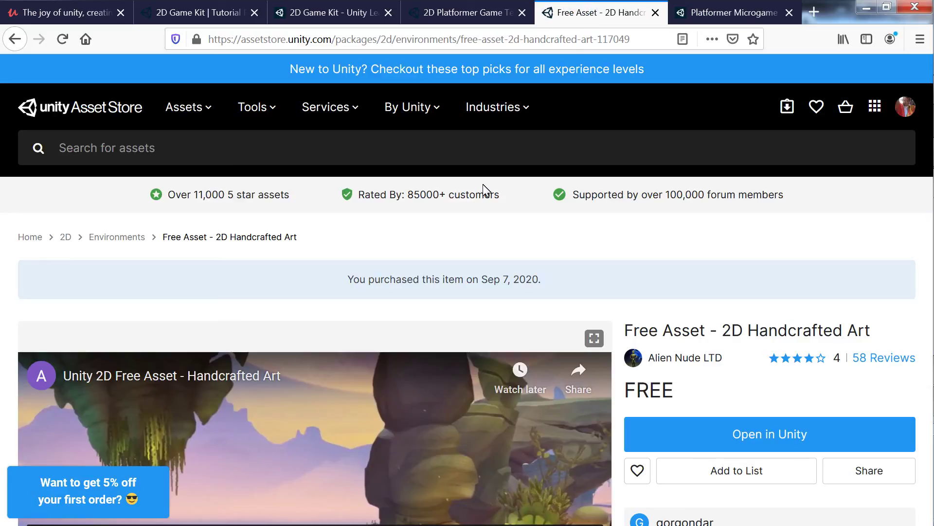
pyautogui.scroll(-2, 556, 233)
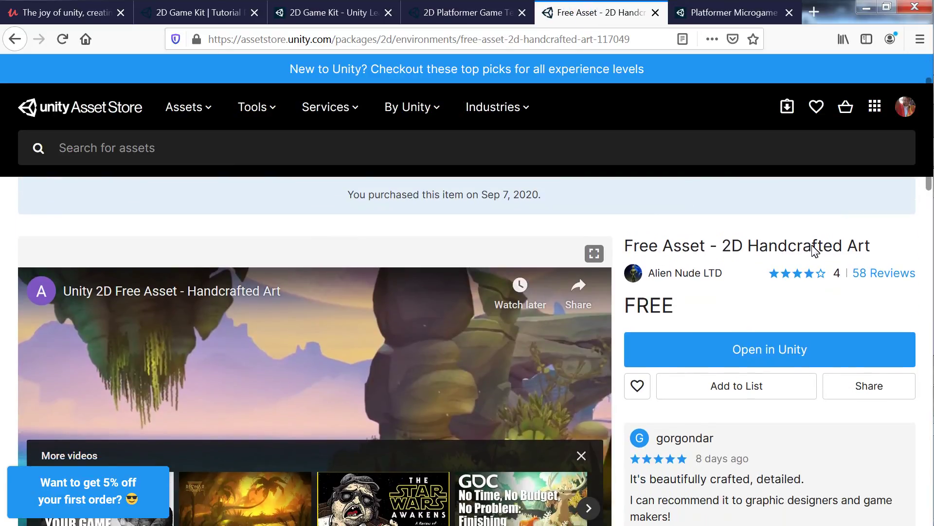
pyautogui.scroll(-6, 714, 251)
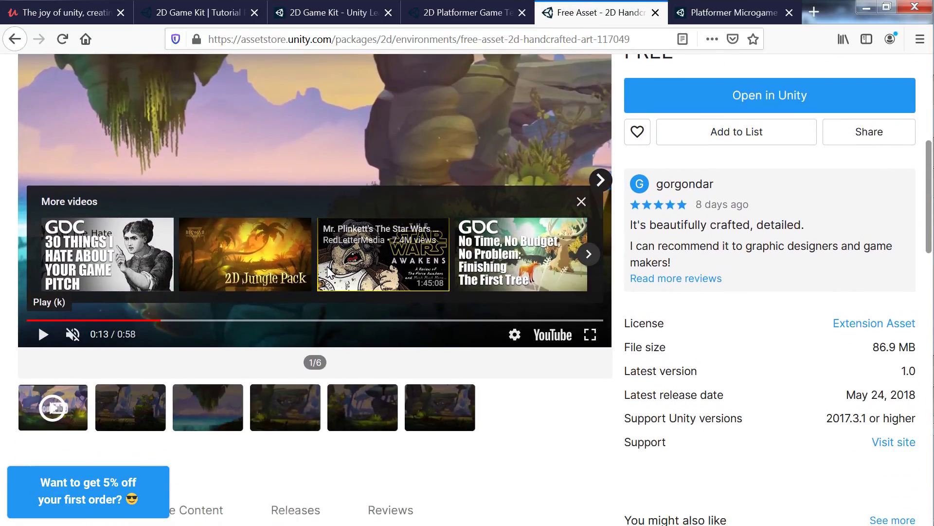
pyautogui.scroll(2, 323, 267)
pyautogui.click(39, 405)
pyautogui.click(44, 420)
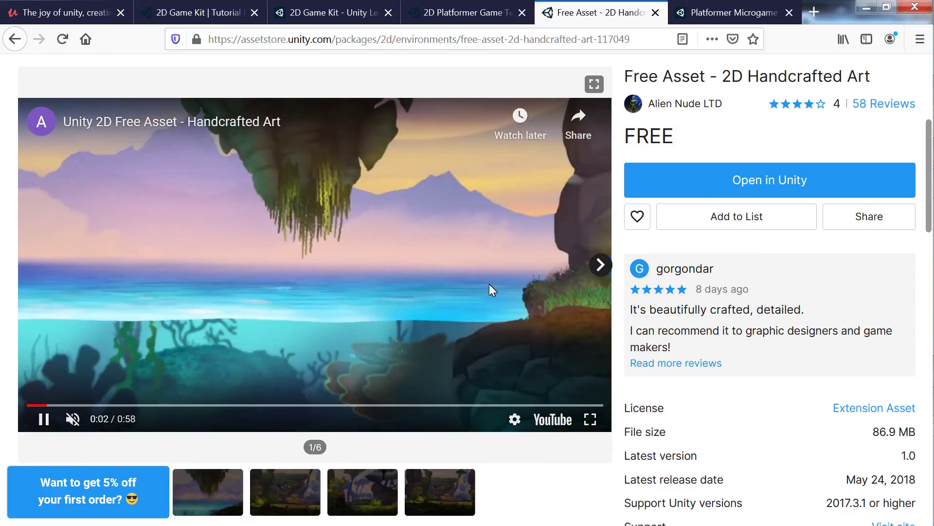
pyautogui.click(44, 419)
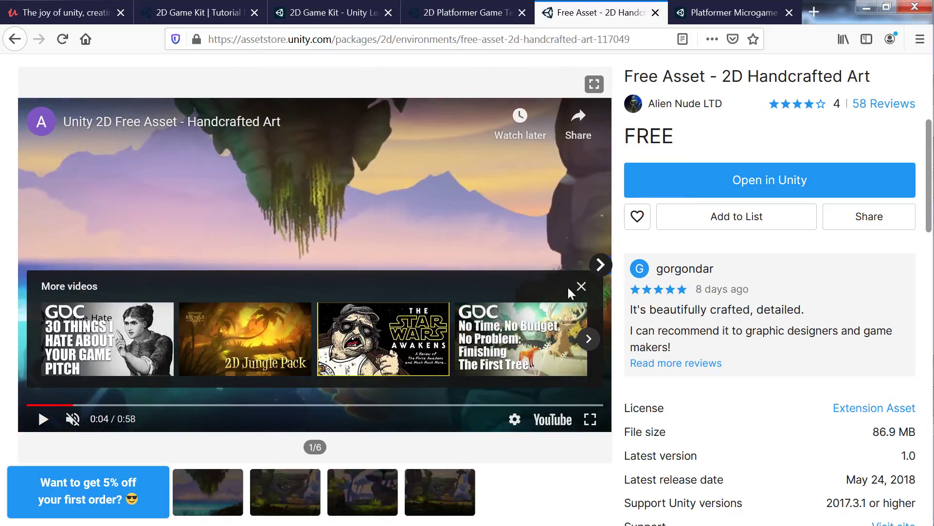
pyautogui.click(588, 286)
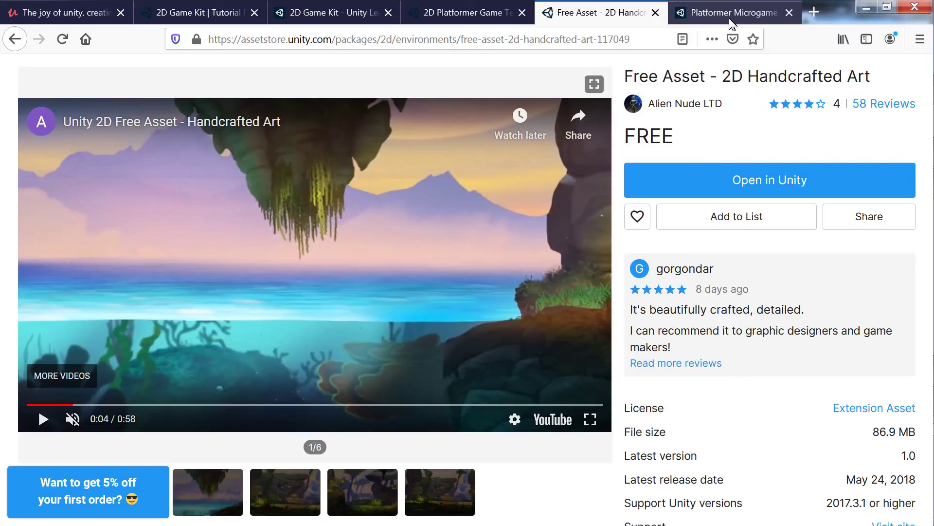
# Cycle through the Platformer Microgame, Handcrafted Art, 2D Platformer Template and 2D Game Kit tabs, then minimise Firefox.
pyautogui.click(742, 14)
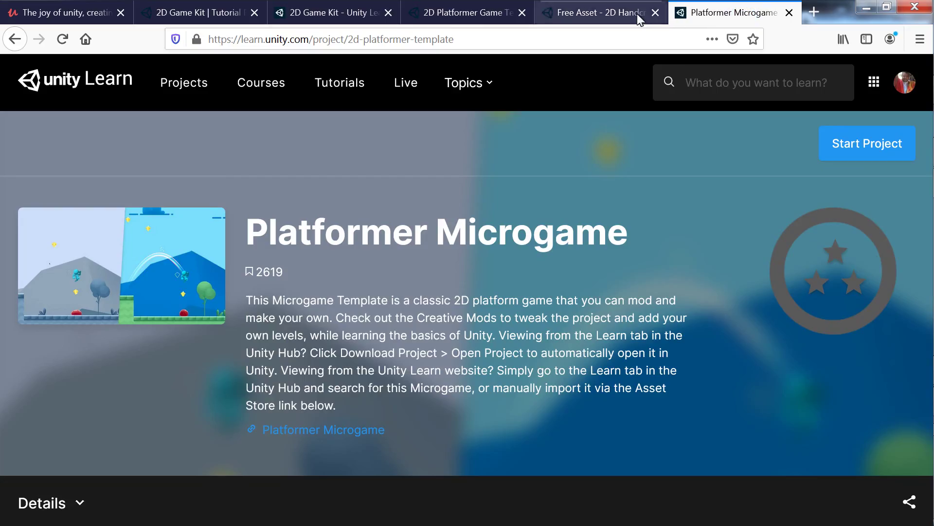
pyautogui.click(638, 14)
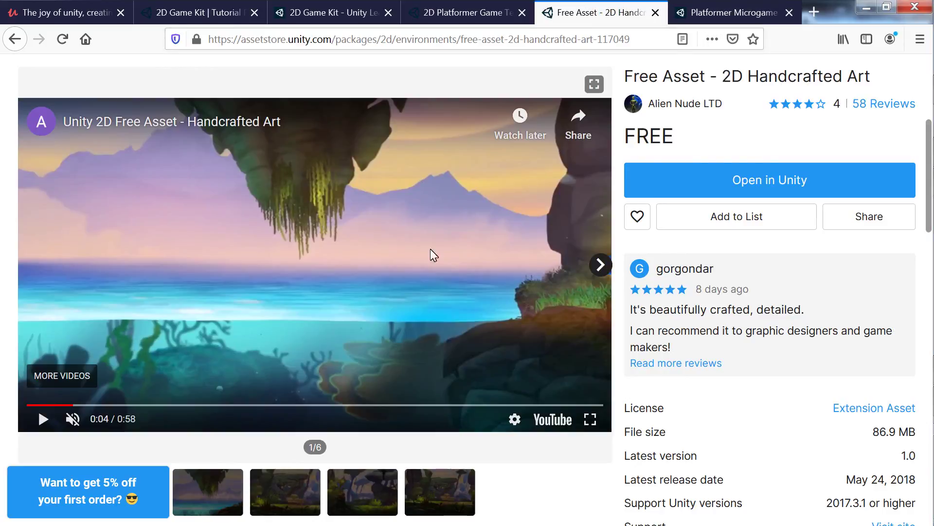
pyautogui.click(468, 15)
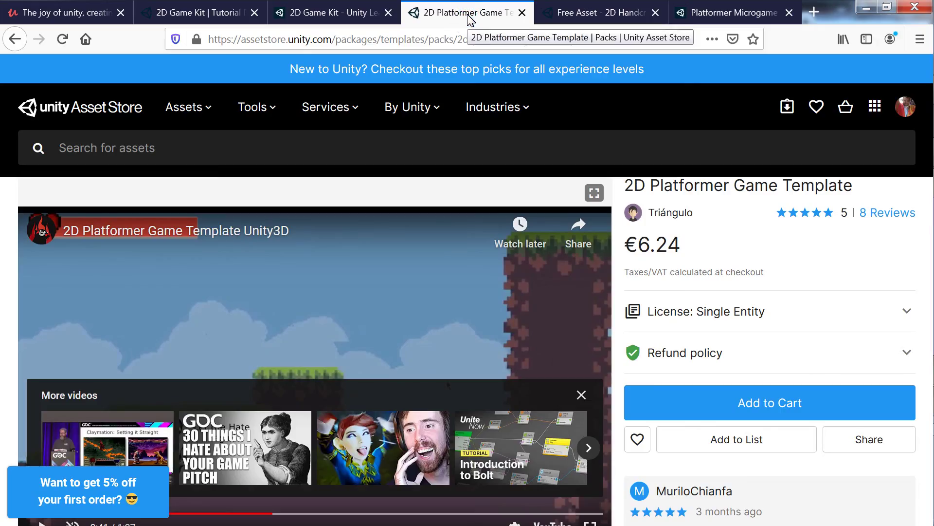
pyautogui.click(314, 15)
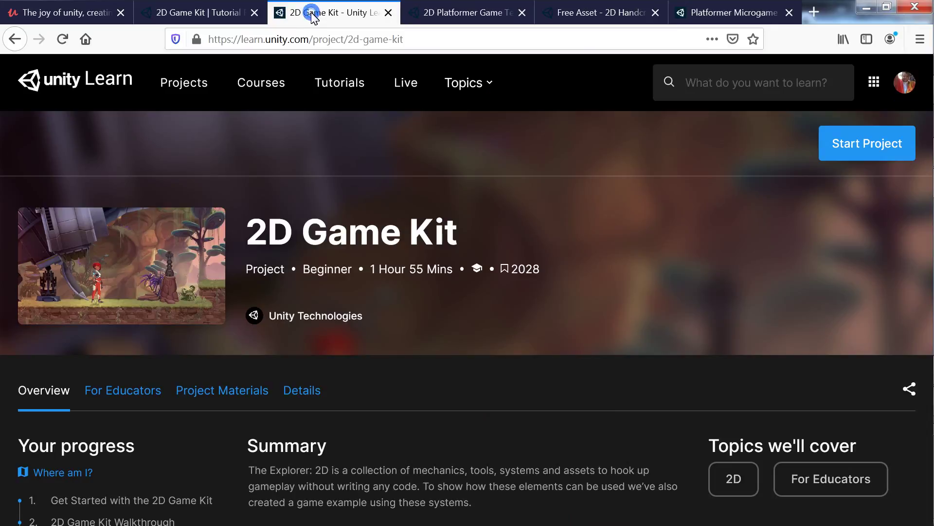
pyautogui.click(224, 20)
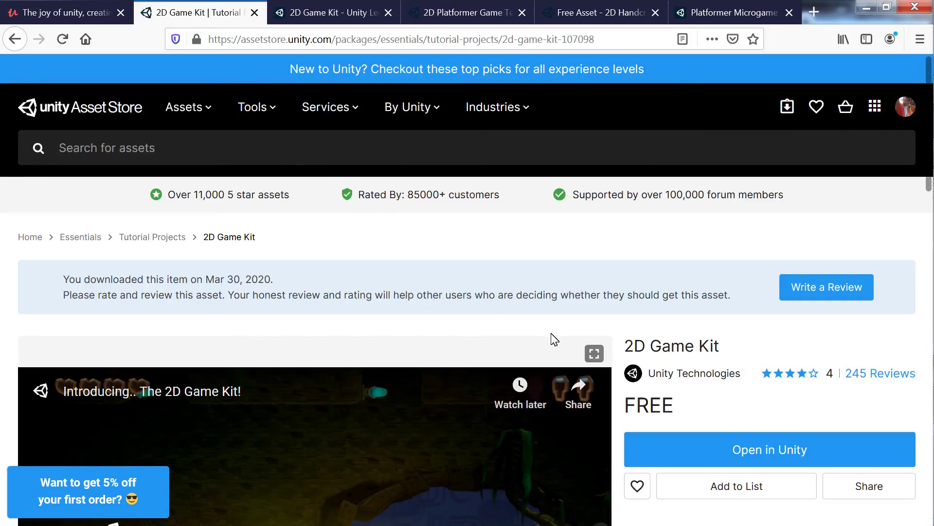
pyautogui.click(861, 10)
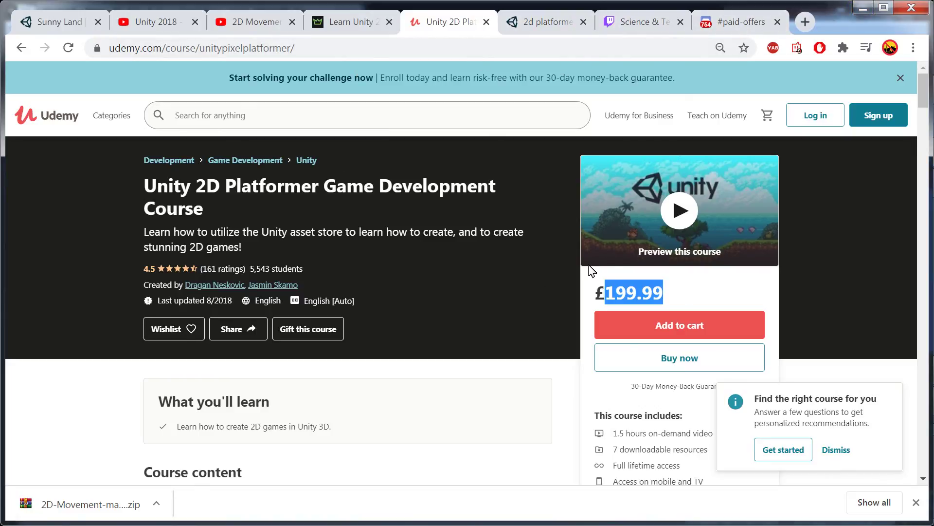
# View the Sunny Land asset, Unity 2018 platformer video, 2D Movement tutorial and Learn Unity 2D article tabs.
pyautogui.click(69, 25)
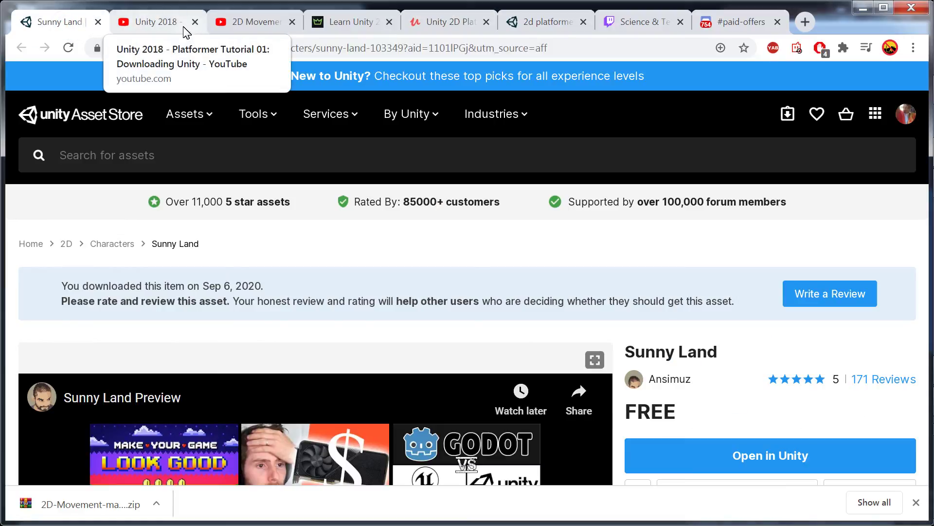
pyautogui.click(168, 25)
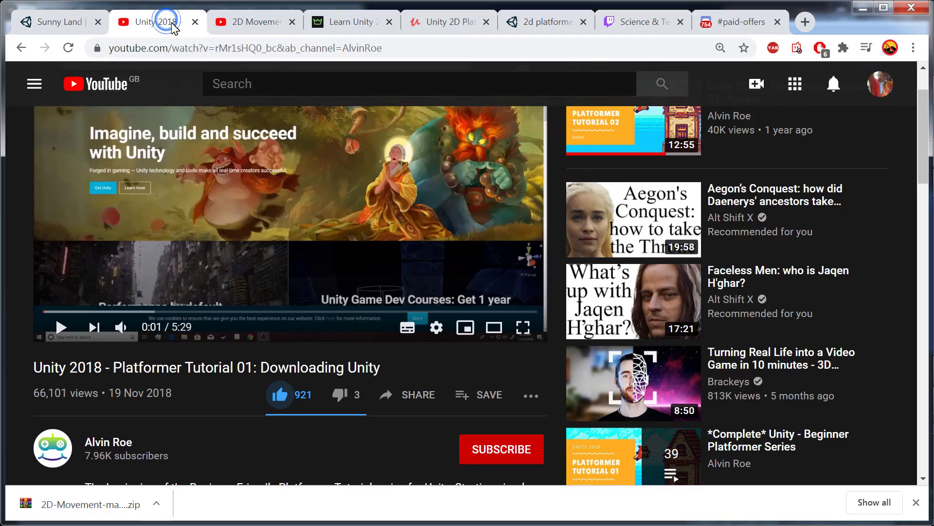
pyautogui.click(239, 22)
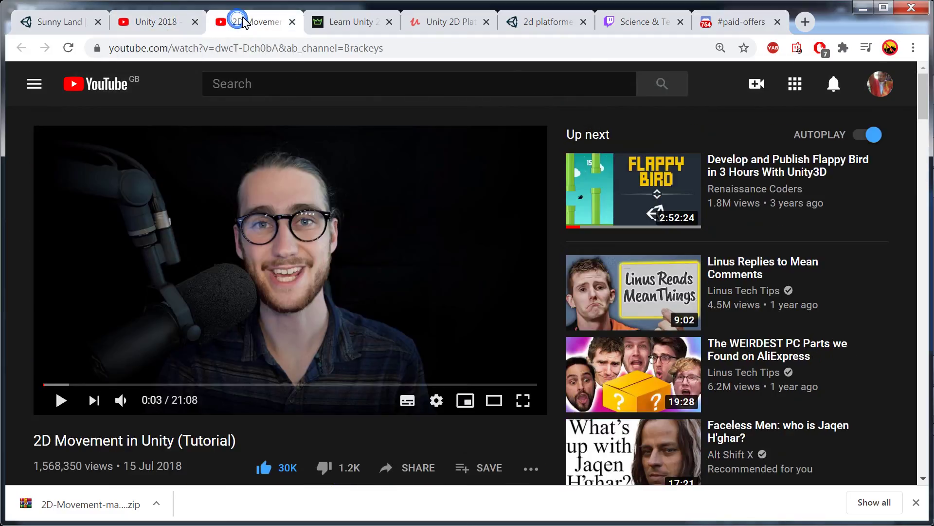
pyautogui.click(345, 25)
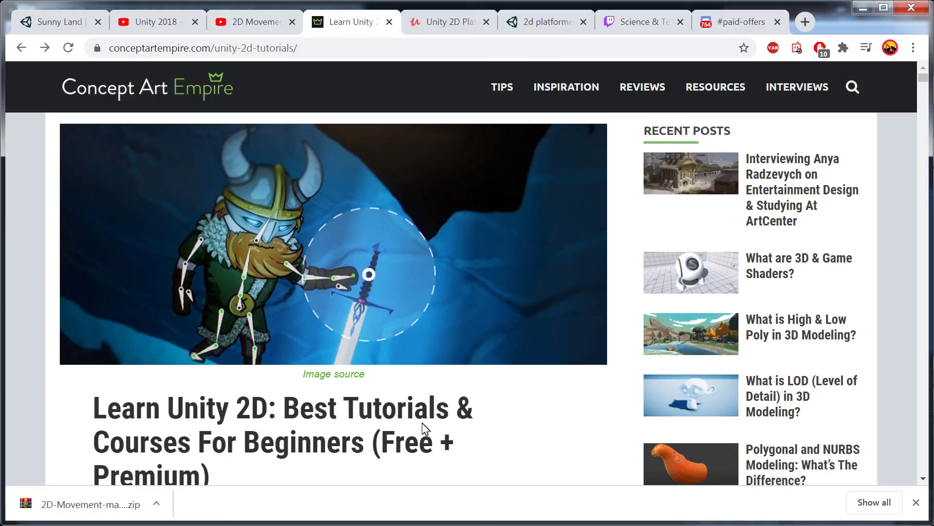